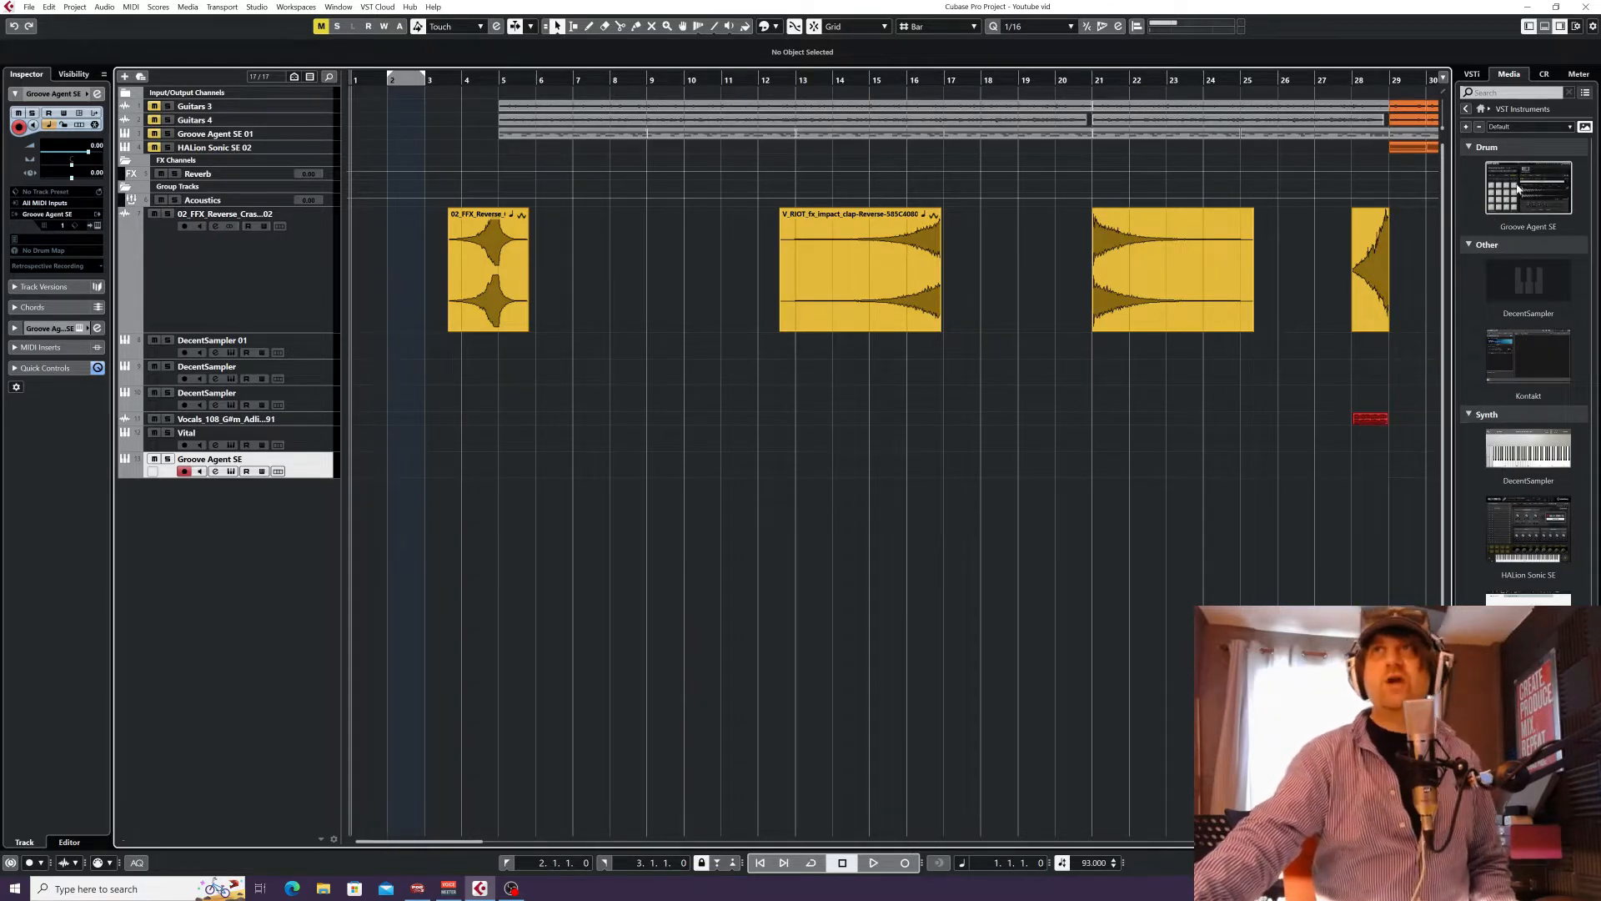
Add another Groove Agent SE instrument track at the end of the track list and reposition its plug-in window.
{"action": "left_click_drag", "start_coordinate": [1517, 189], "coordinate": [439, 567]}
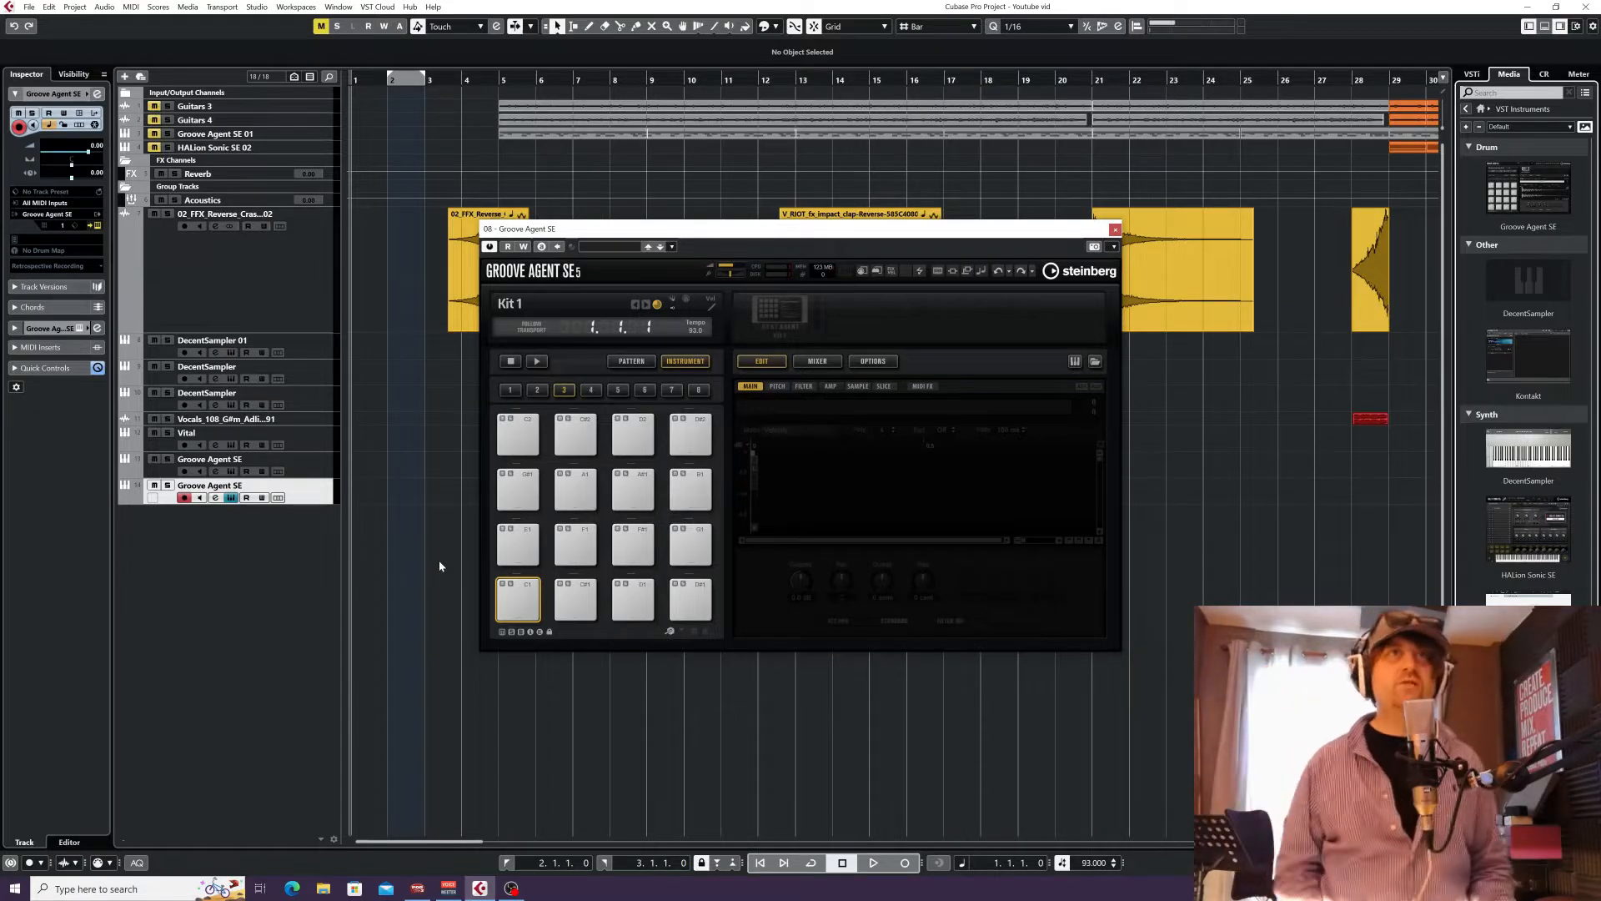
{"action": "left_click_drag", "start_coordinate": [710, 234], "coordinate": [962, 264]}
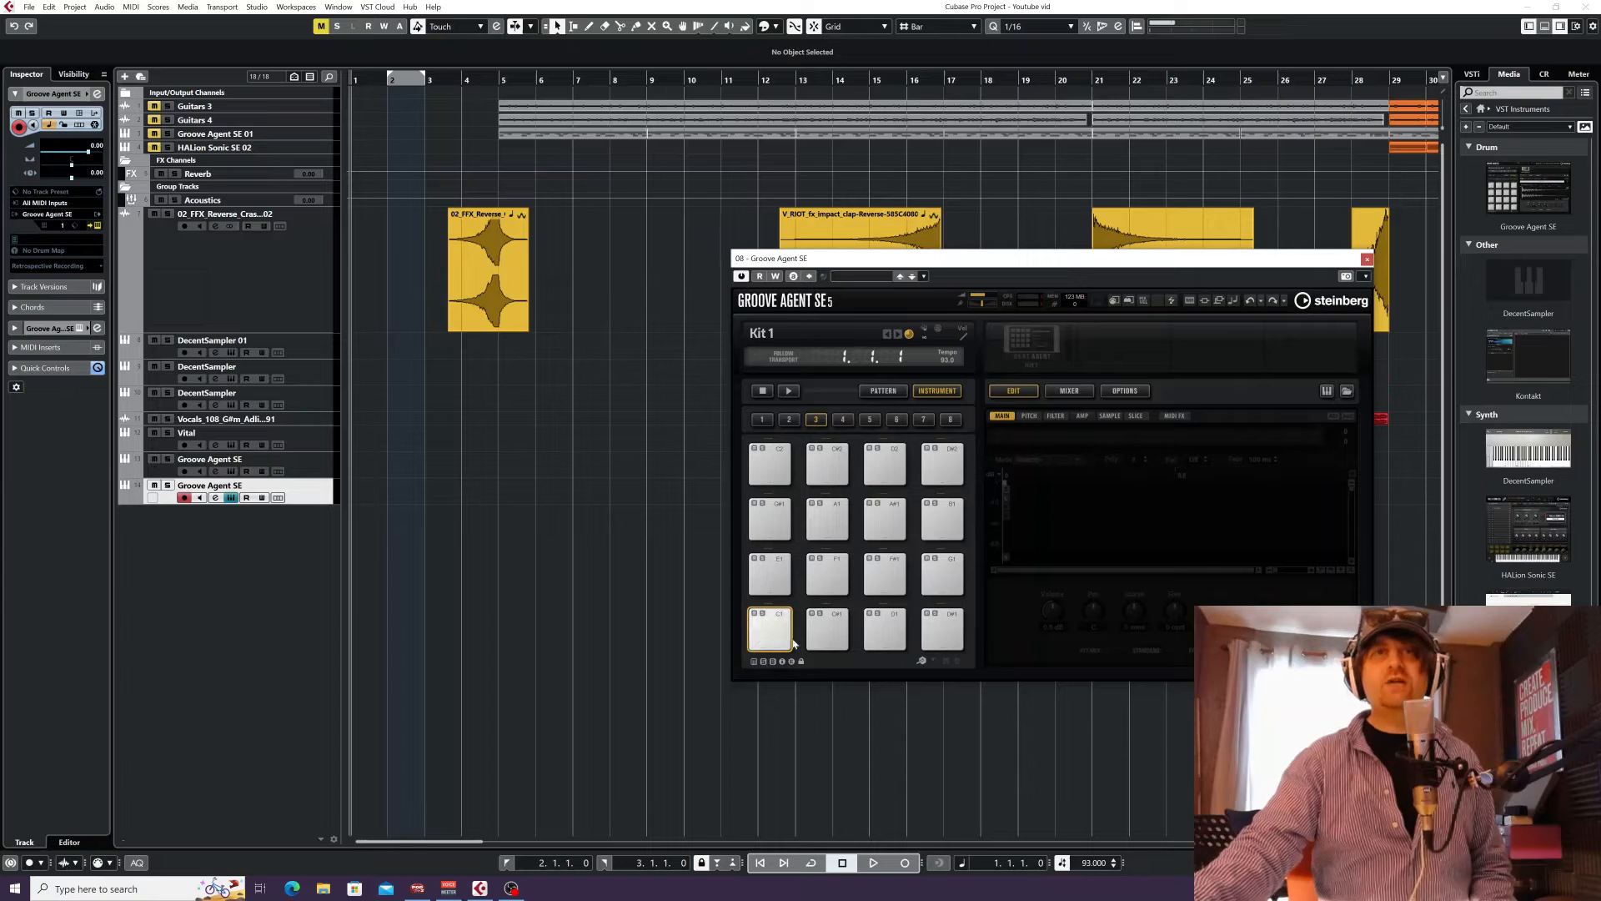
{"action": "left_click", "coordinate": [807, 577]}
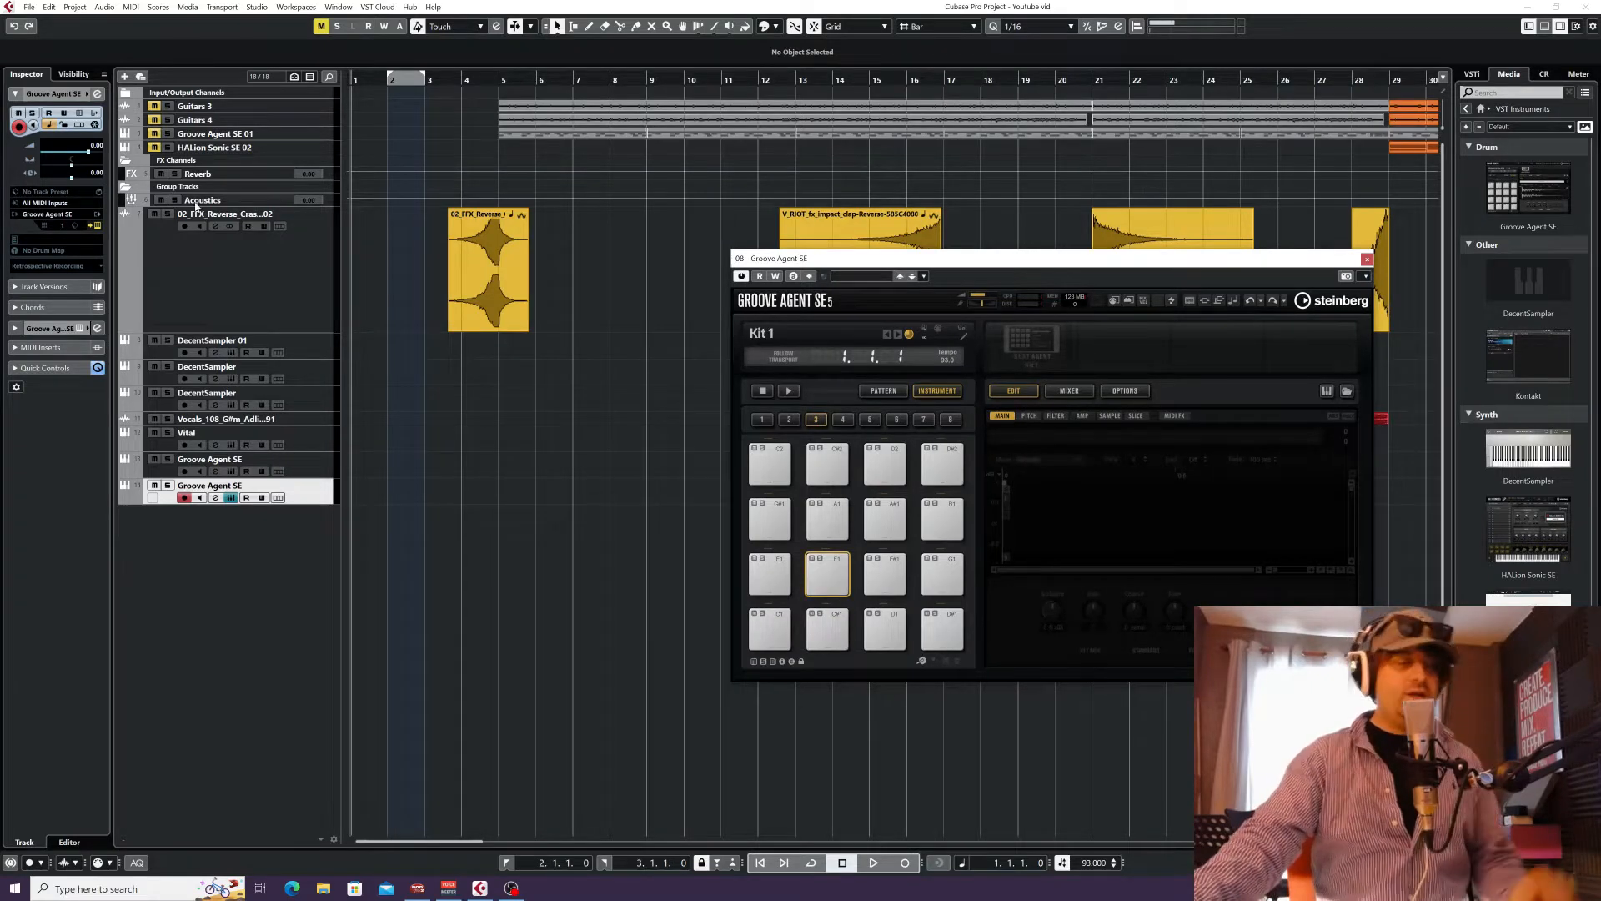
Load DrumLoop_Sprite1_120BPM from MediaBay onto the C1 pad of Groove Agent SE, closing MediaBay when done.
{"action": "left_click", "coordinate": [196, 10]}
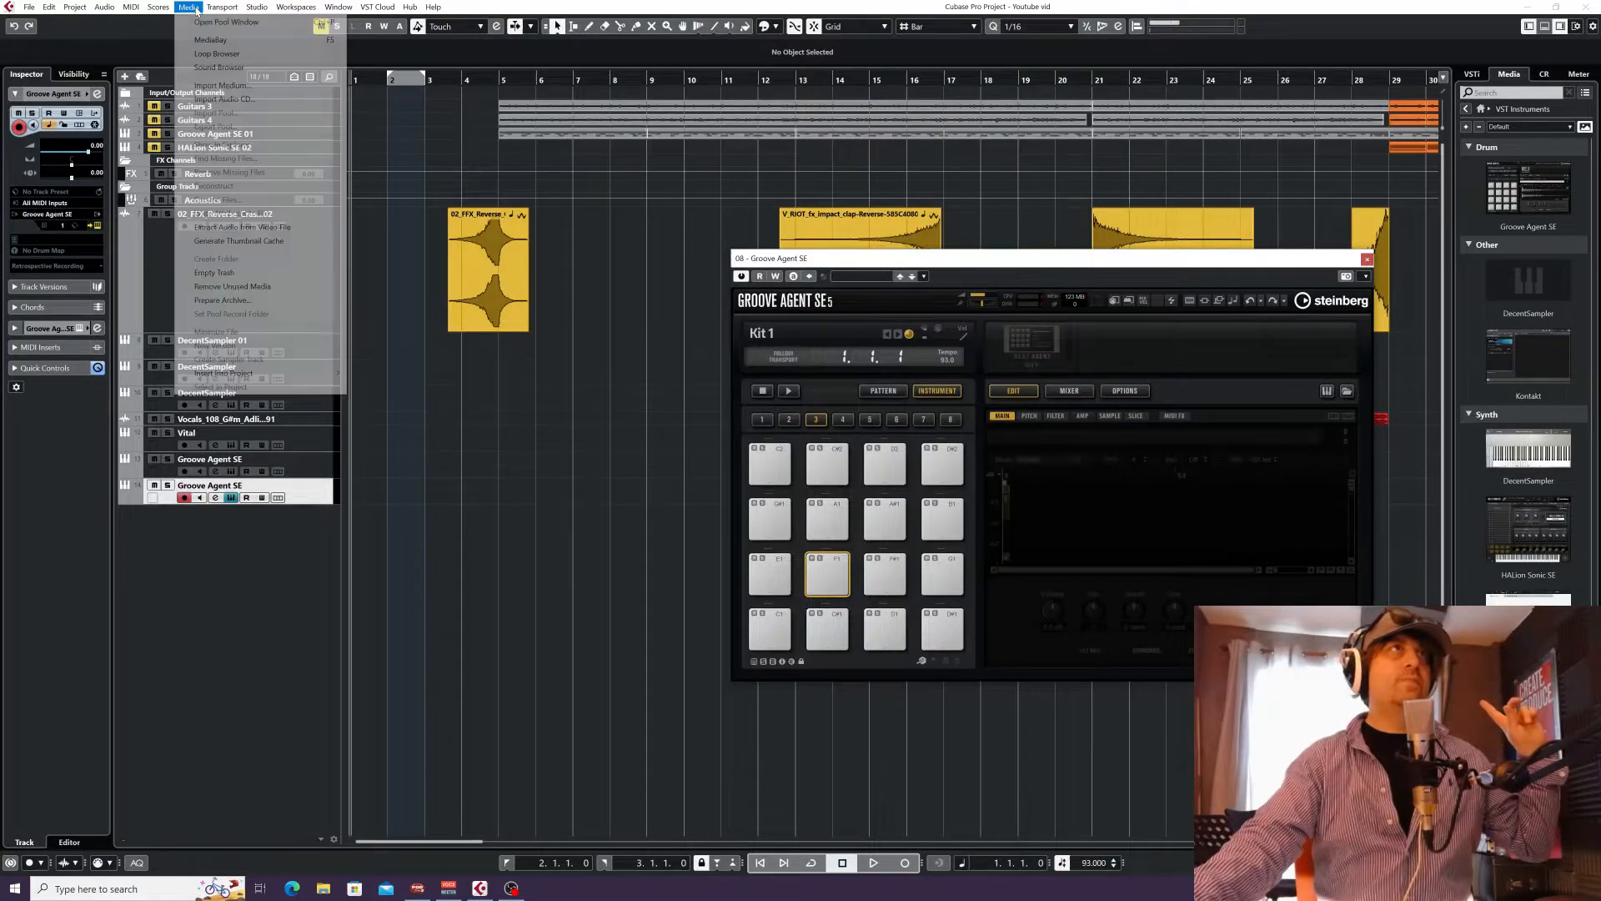
{"action": "left_click", "coordinate": [208, 40]}
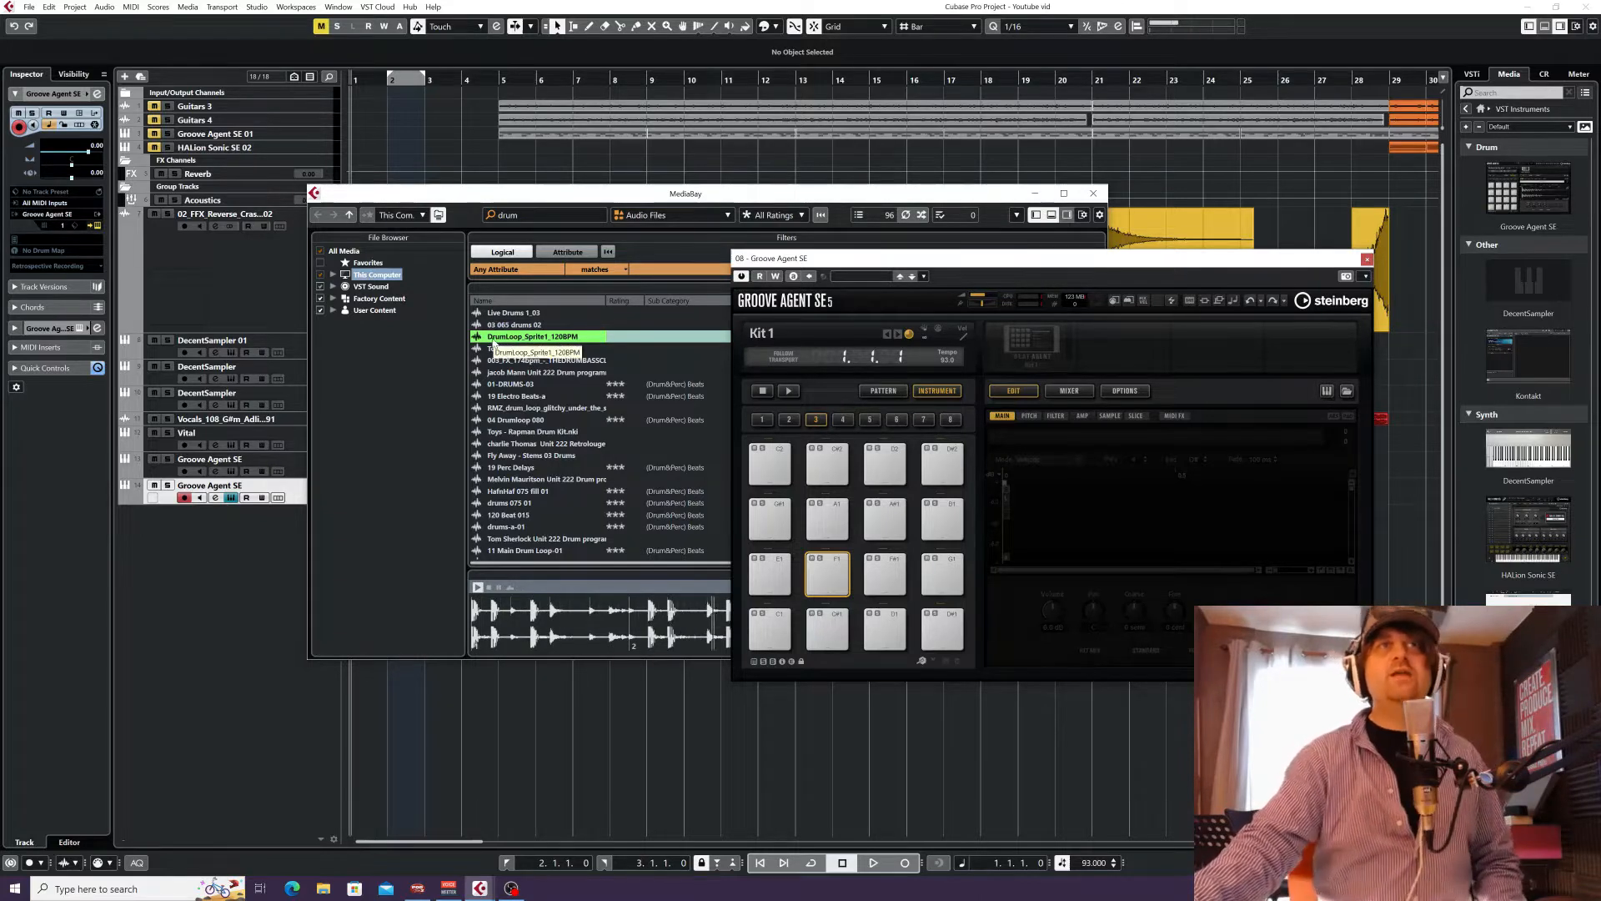
{"action": "left_click_drag", "start_coordinate": [494, 343], "coordinate": [759, 632]}
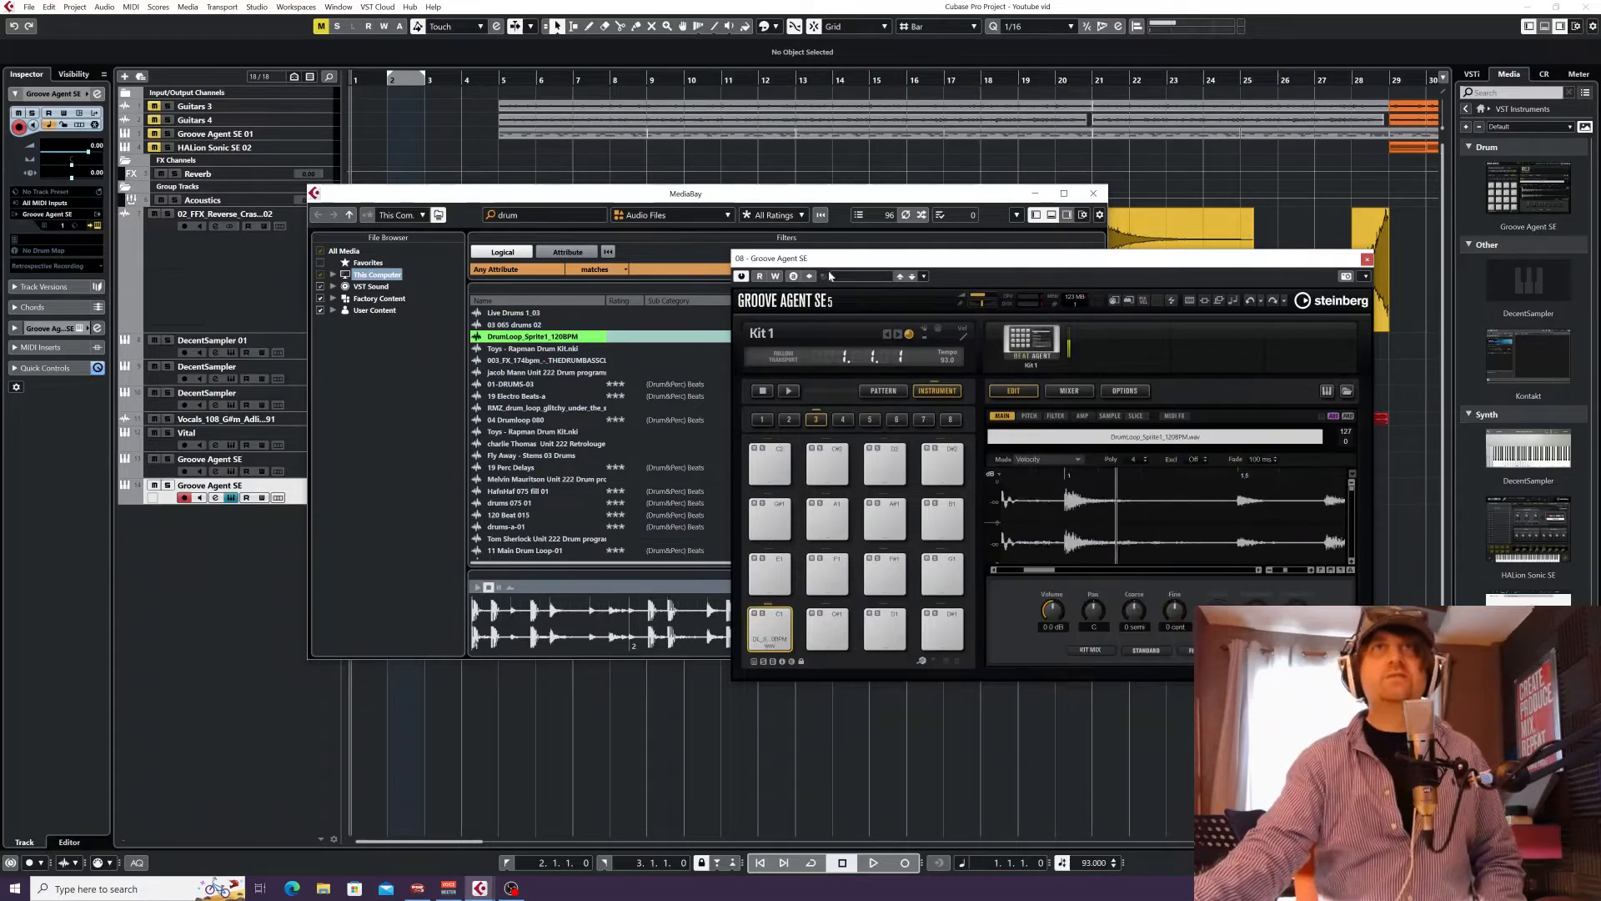
{"action": "left_click", "coordinate": [1093, 193]}
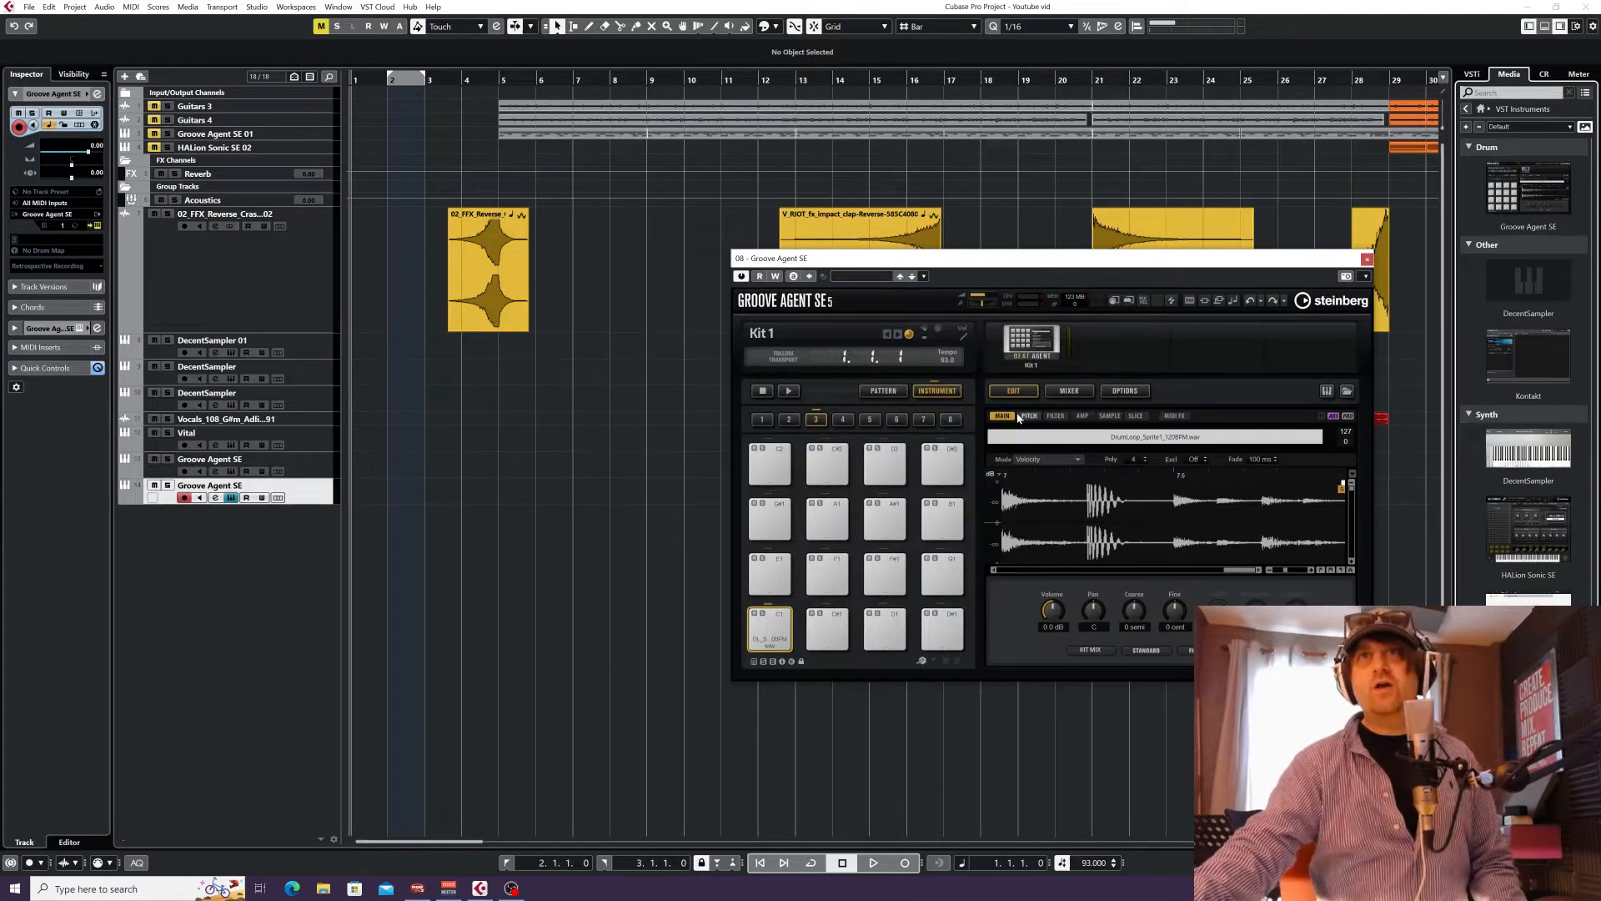
Create slices of the loaded drum loop so they spread across the Groove Agent pads.
{"action": "left_click", "coordinate": [1137, 415]}
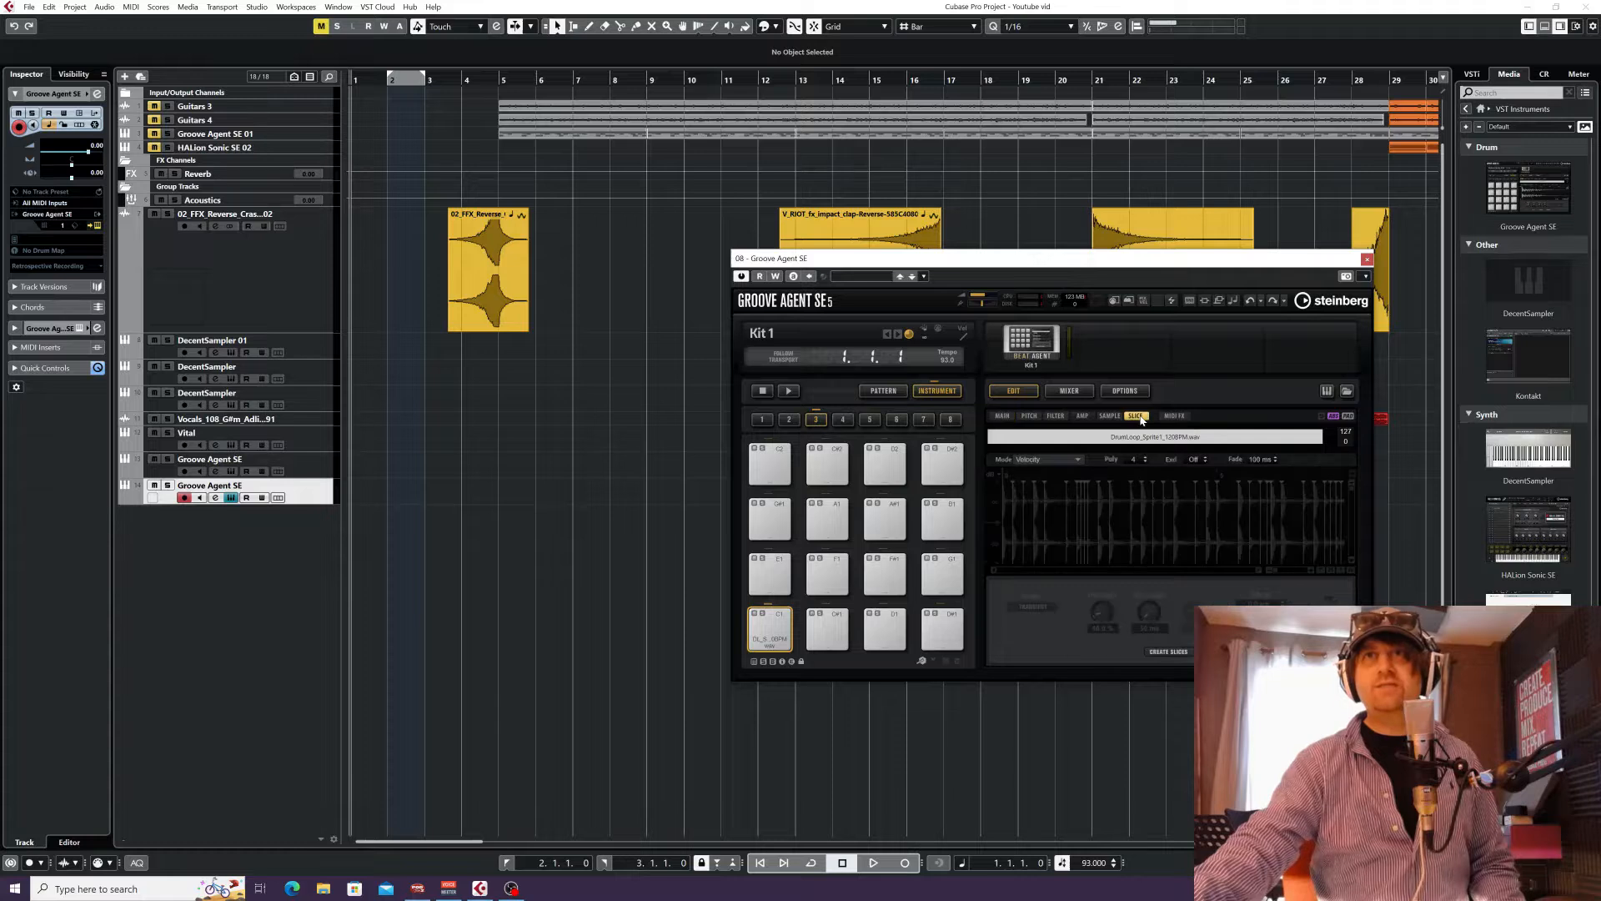
{"action": "left_click", "coordinate": [1168, 651]}
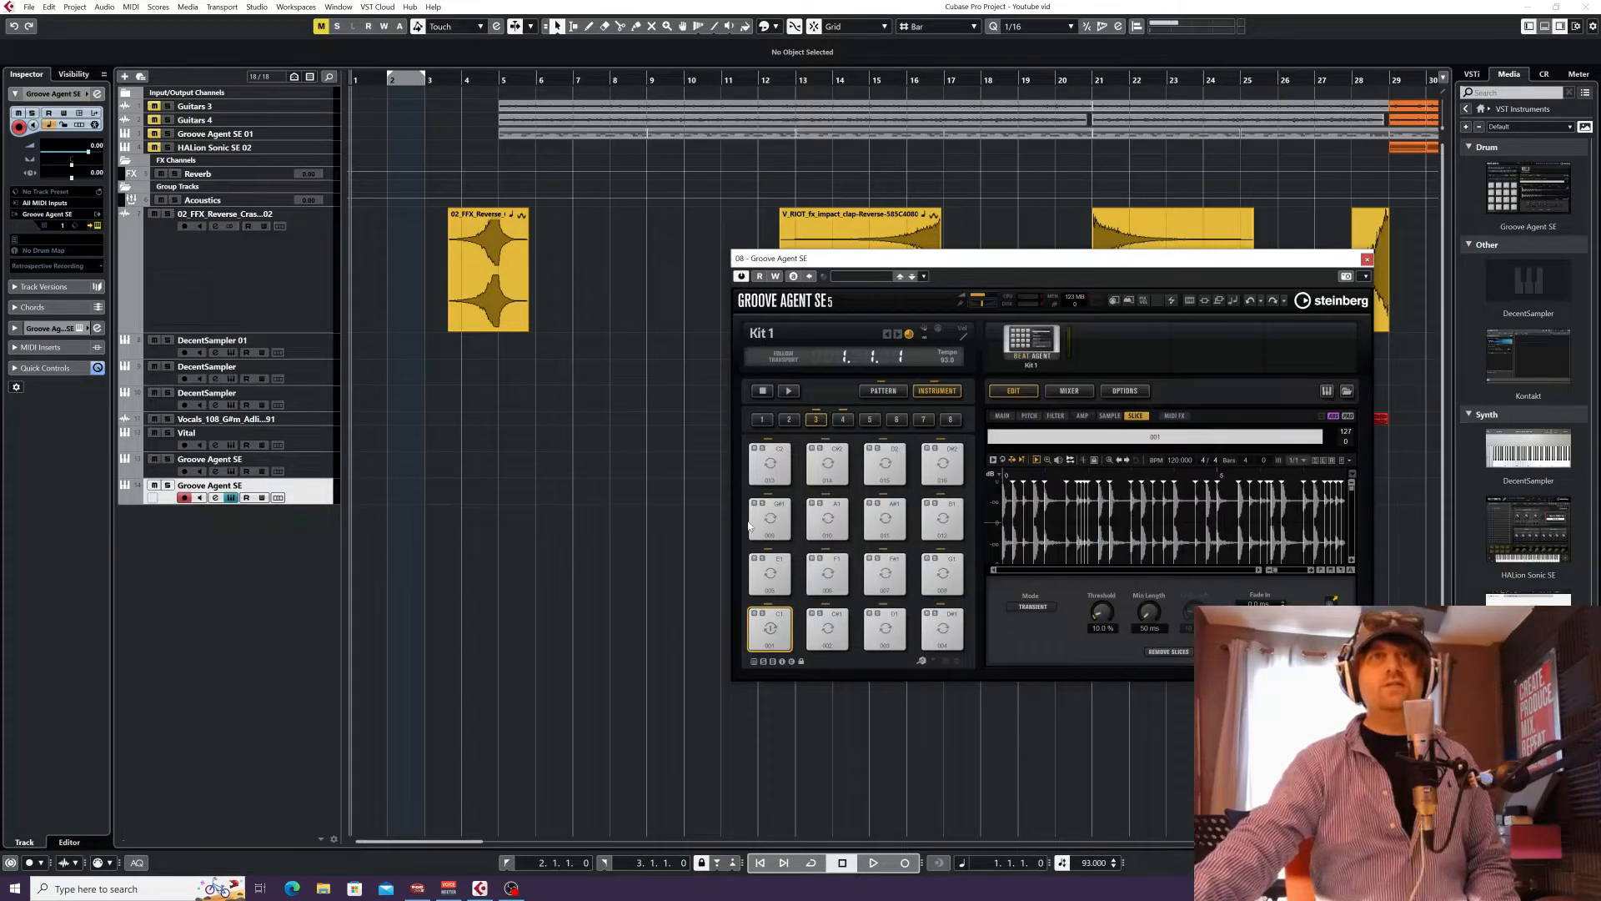
Audition the individual slices on the lower three rows of pads.
{"action": "left_click", "coordinate": [943, 525]}
{"action": "left_click", "coordinate": [885, 521]}
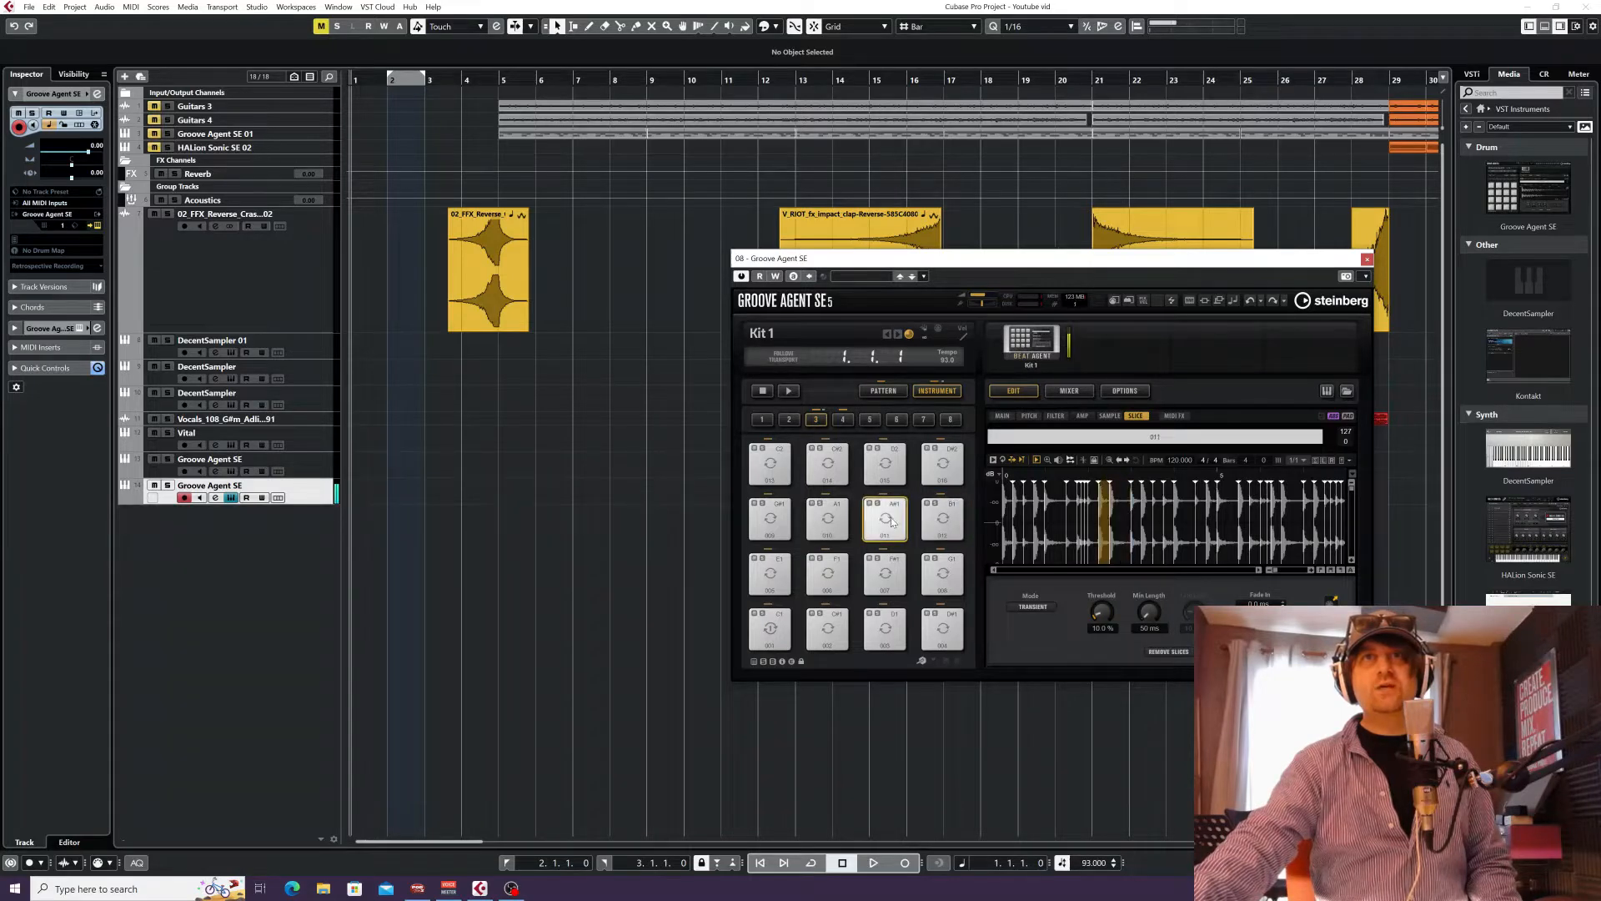
{"action": "left_click", "coordinate": [827, 521]}
{"action": "left_click", "coordinate": [770, 521]}
{"action": "left_click", "coordinate": [823, 573]}
{"action": "left_click", "coordinate": [885, 574]}
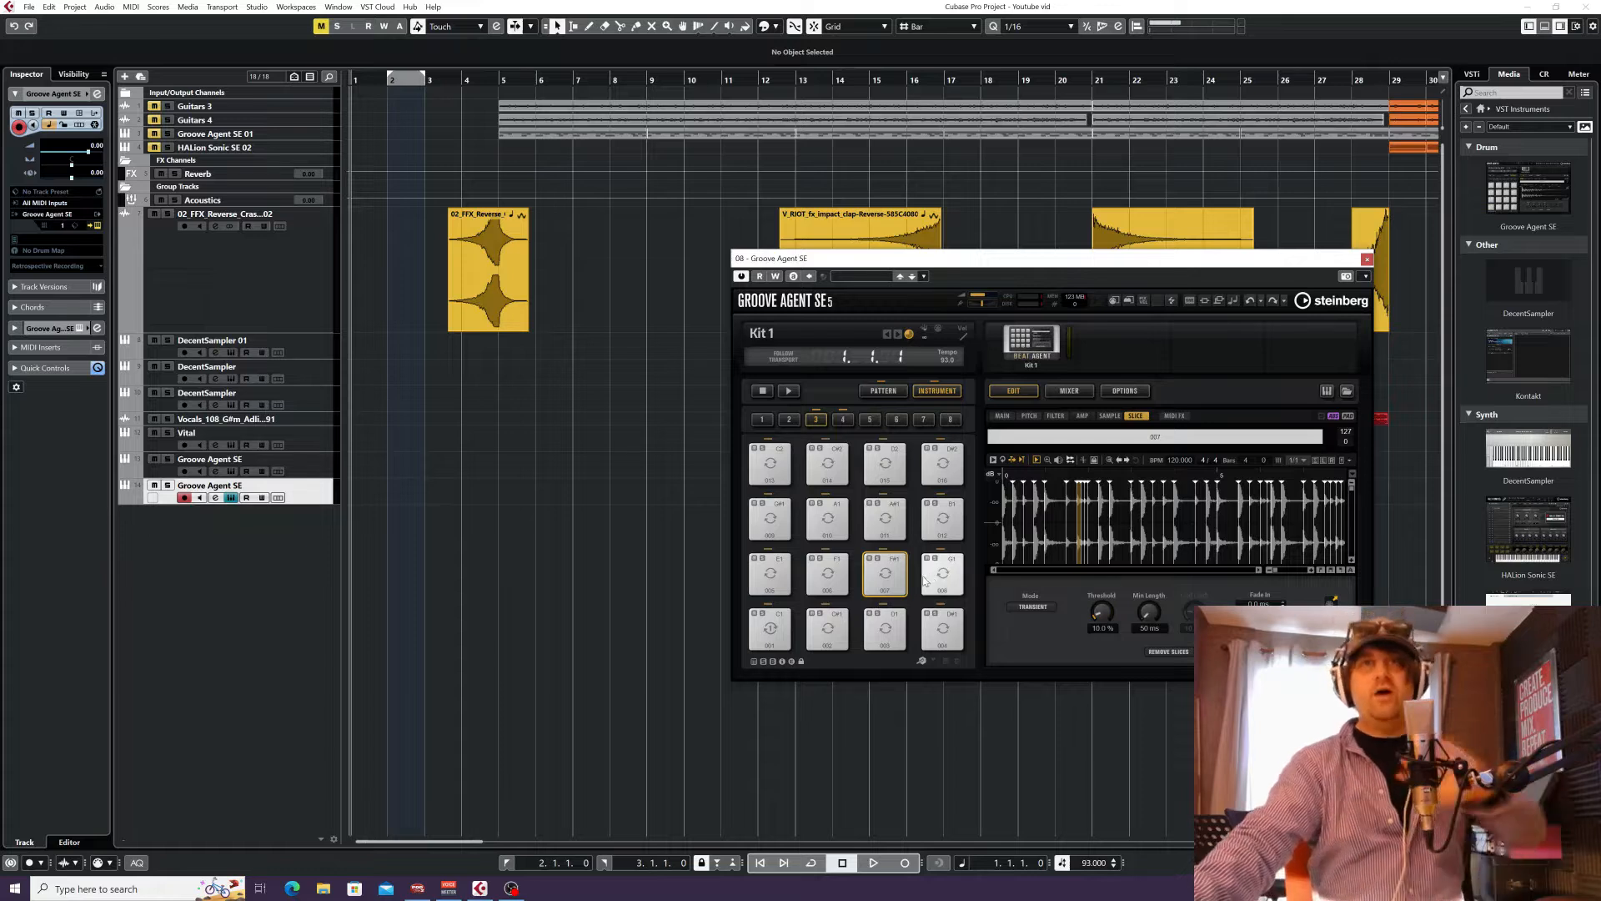
{"action": "left_click", "coordinate": [825, 576]}
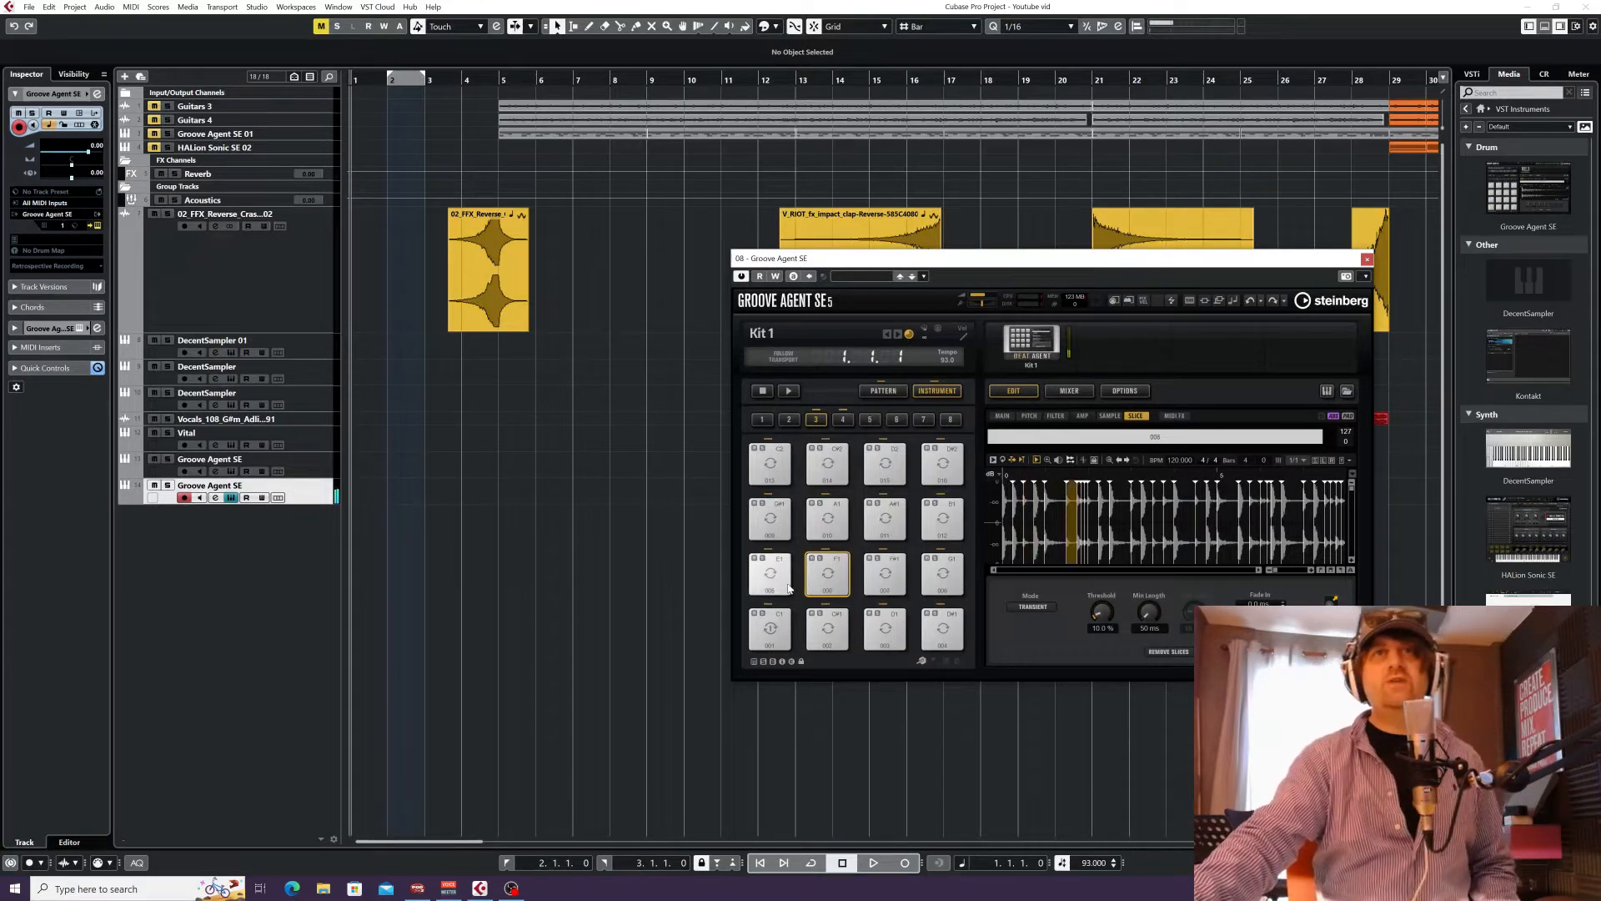
{"action": "left_click", "coordinate": [768, 577]}
{"action": "left_click", "coordinate": [769, 631]}
{"action": "left_click", "coordinate": [825, 635]}
{"action": "left_click", "coordinate": [882, 639]}
{"action": "left_click", "coordinate": [935, 642]}
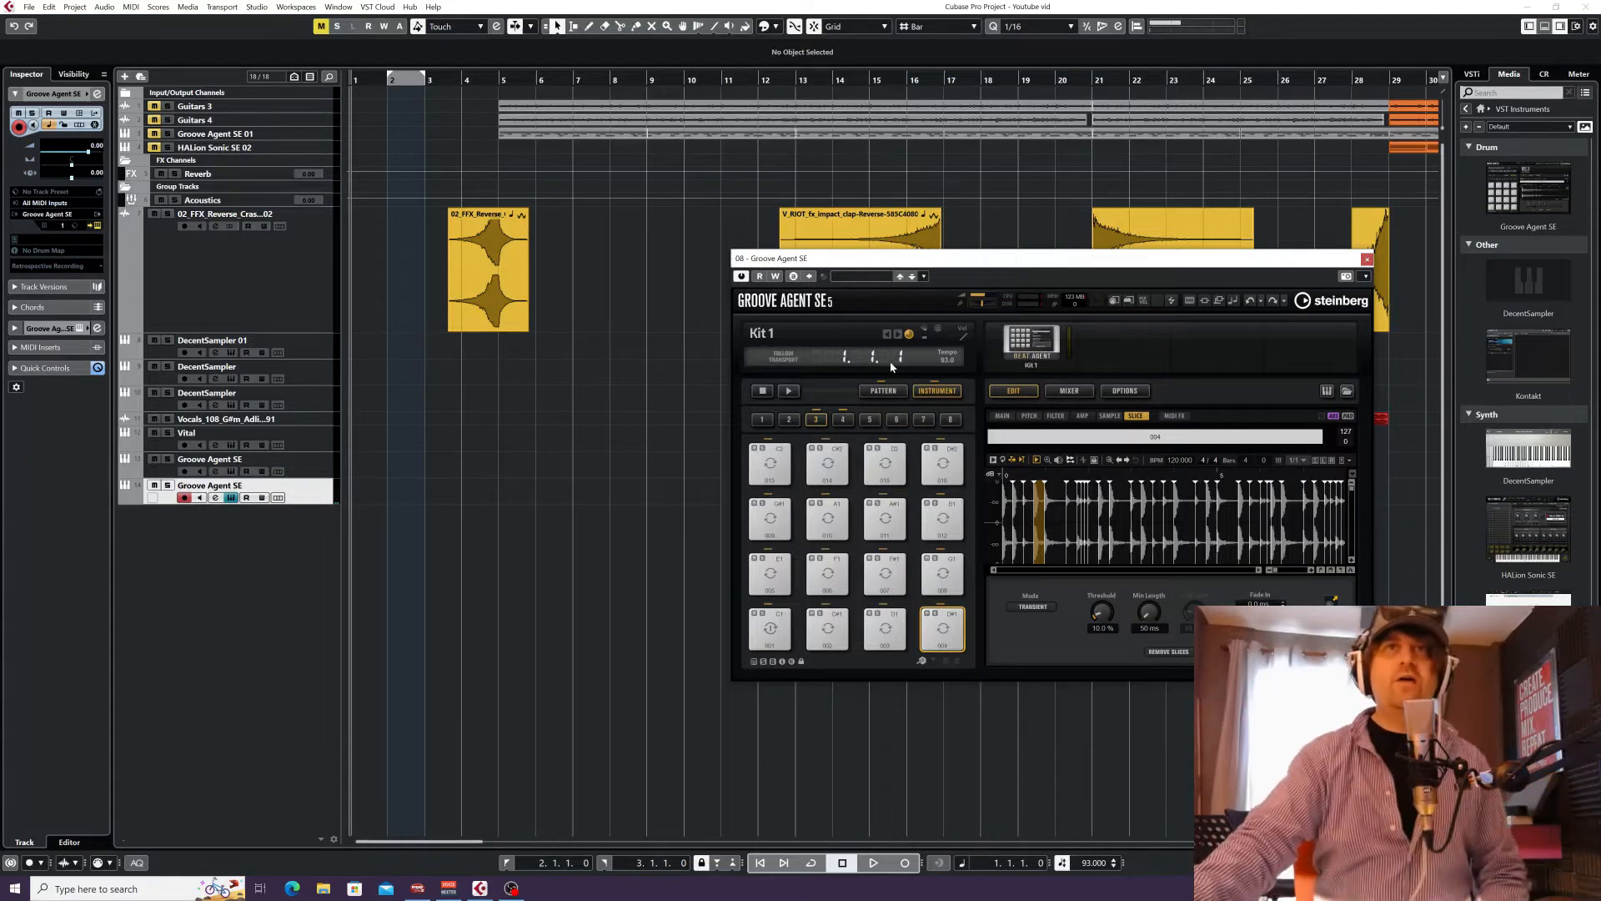
Mark the C1 pad with Color 1.
{"action": "left_click", "coordinate": [771, 631]}
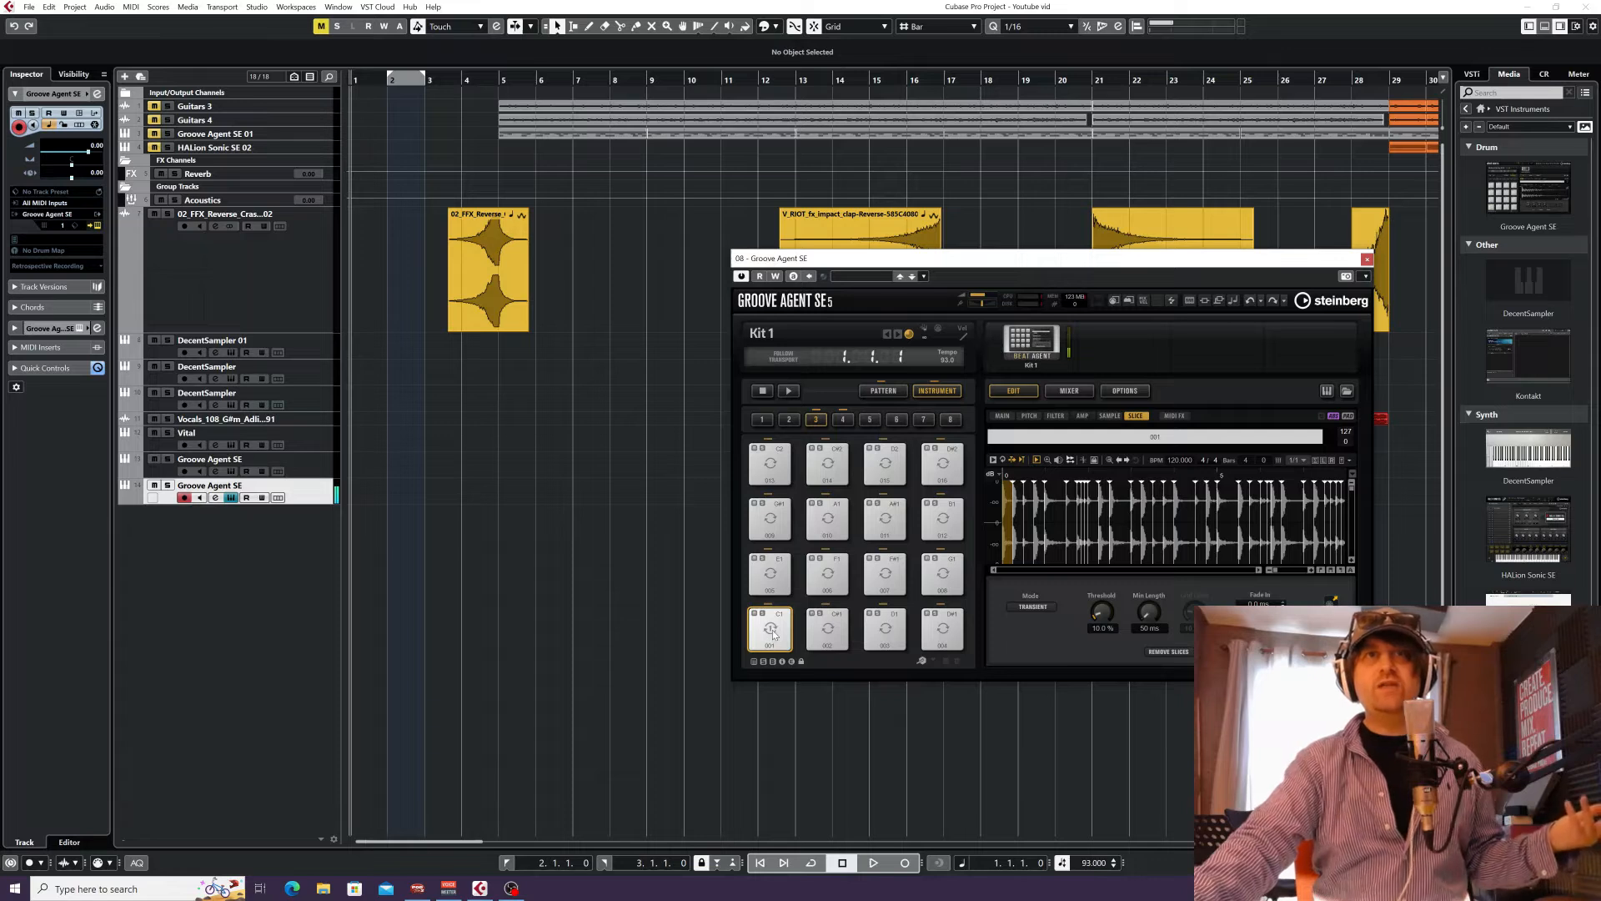
{"action": "right_click", "coordinate": [773, 634]}
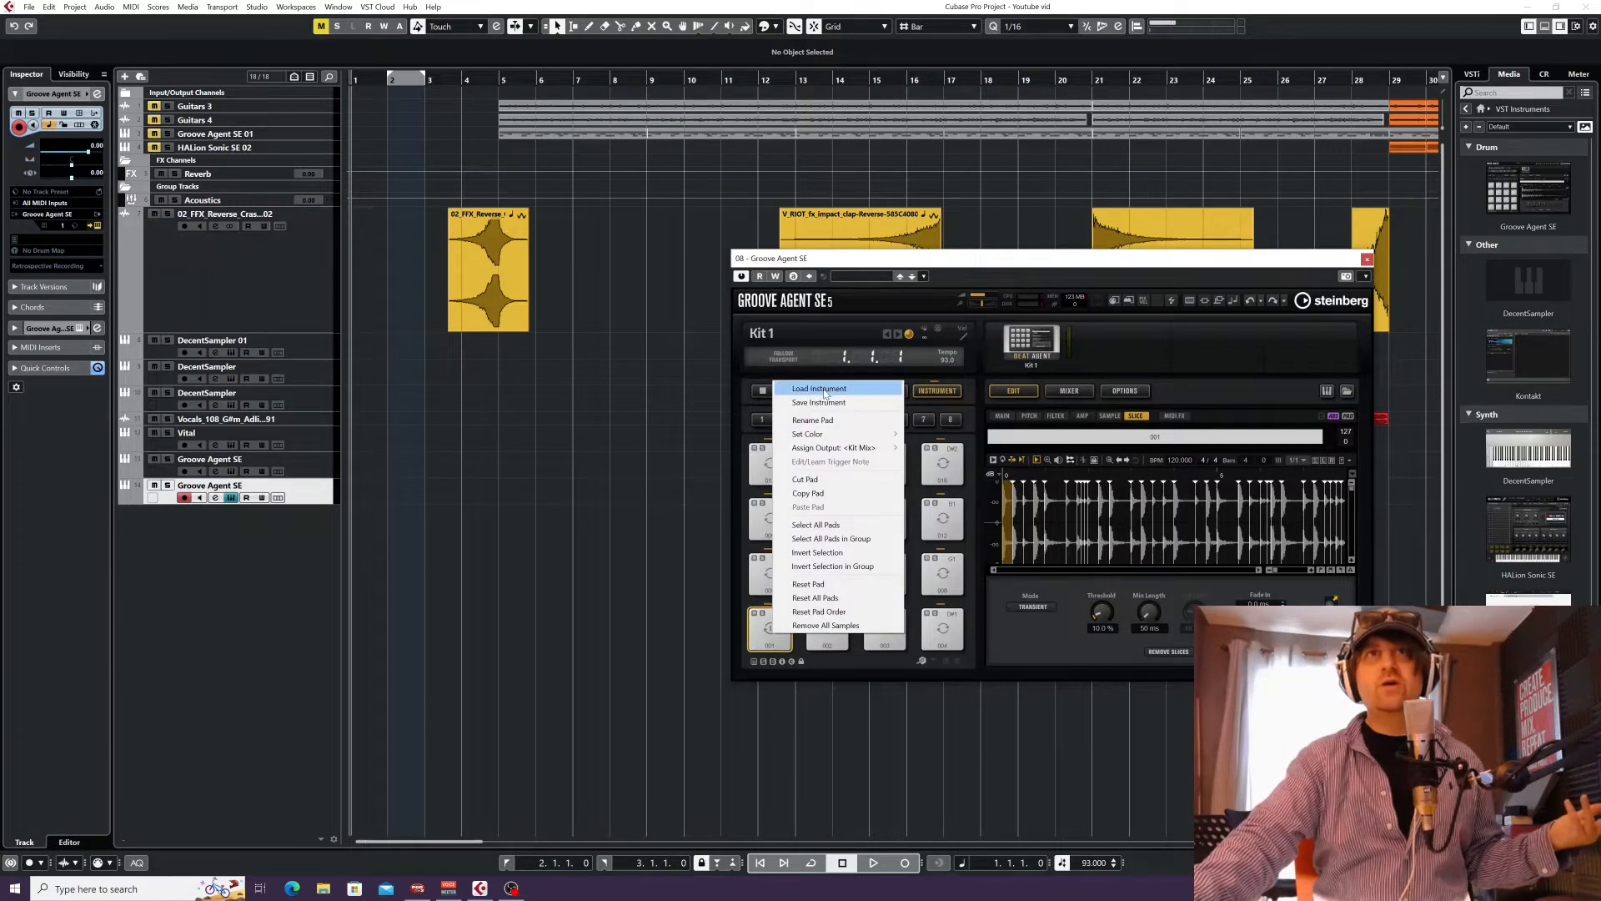
{"action": "left_click", "coordinate": [834, 435]}
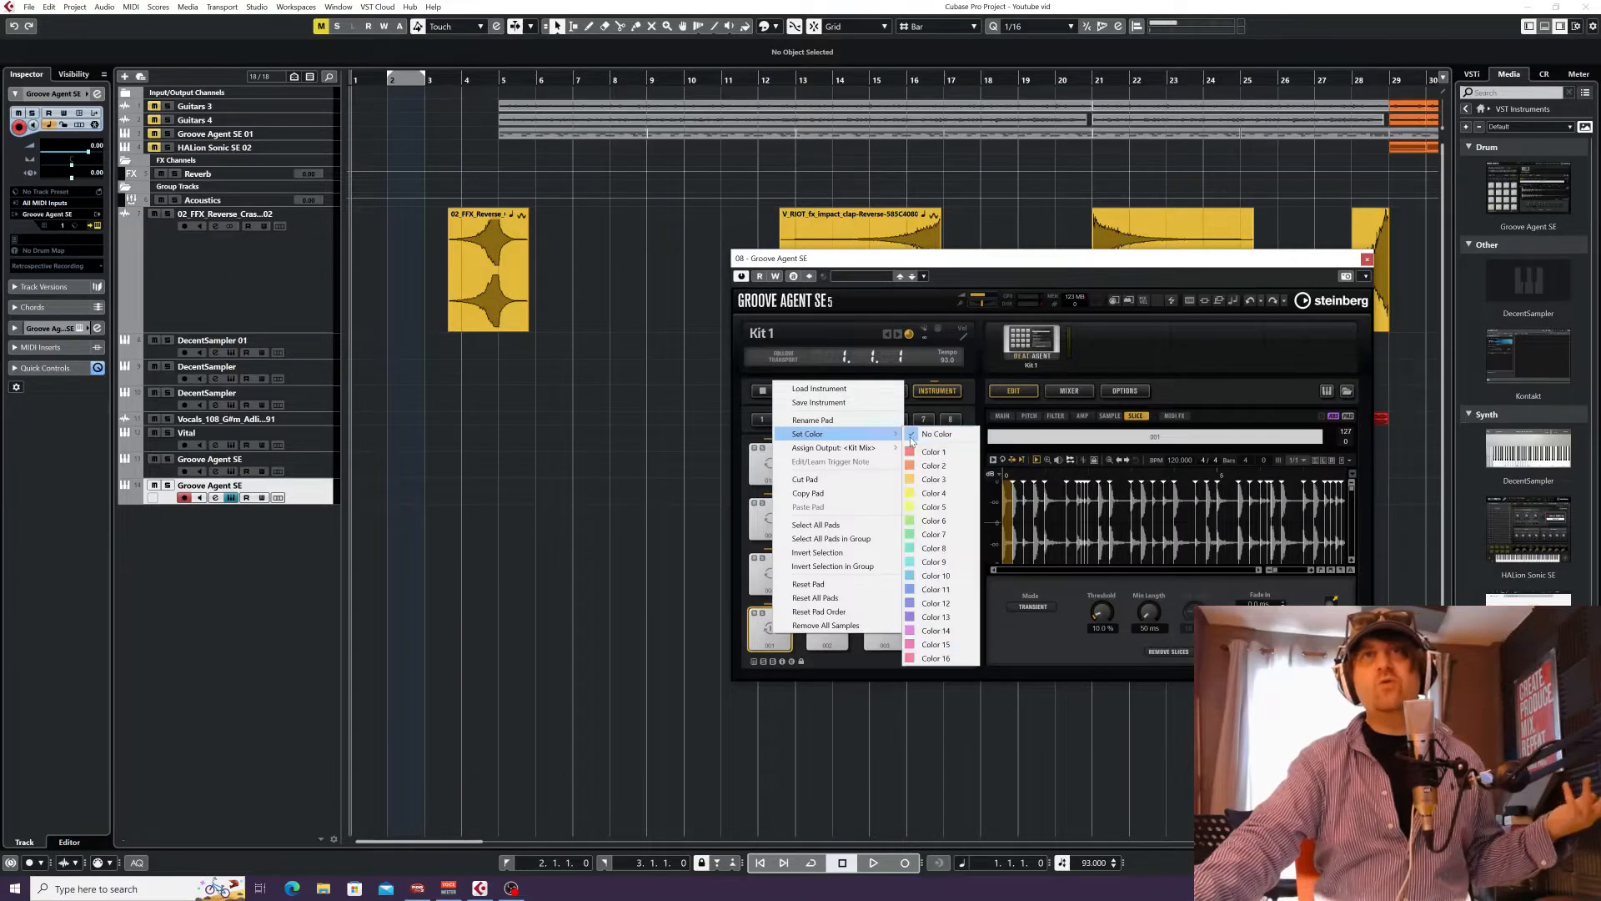
{"action": "left_click", "coordinate": [925, 452]}
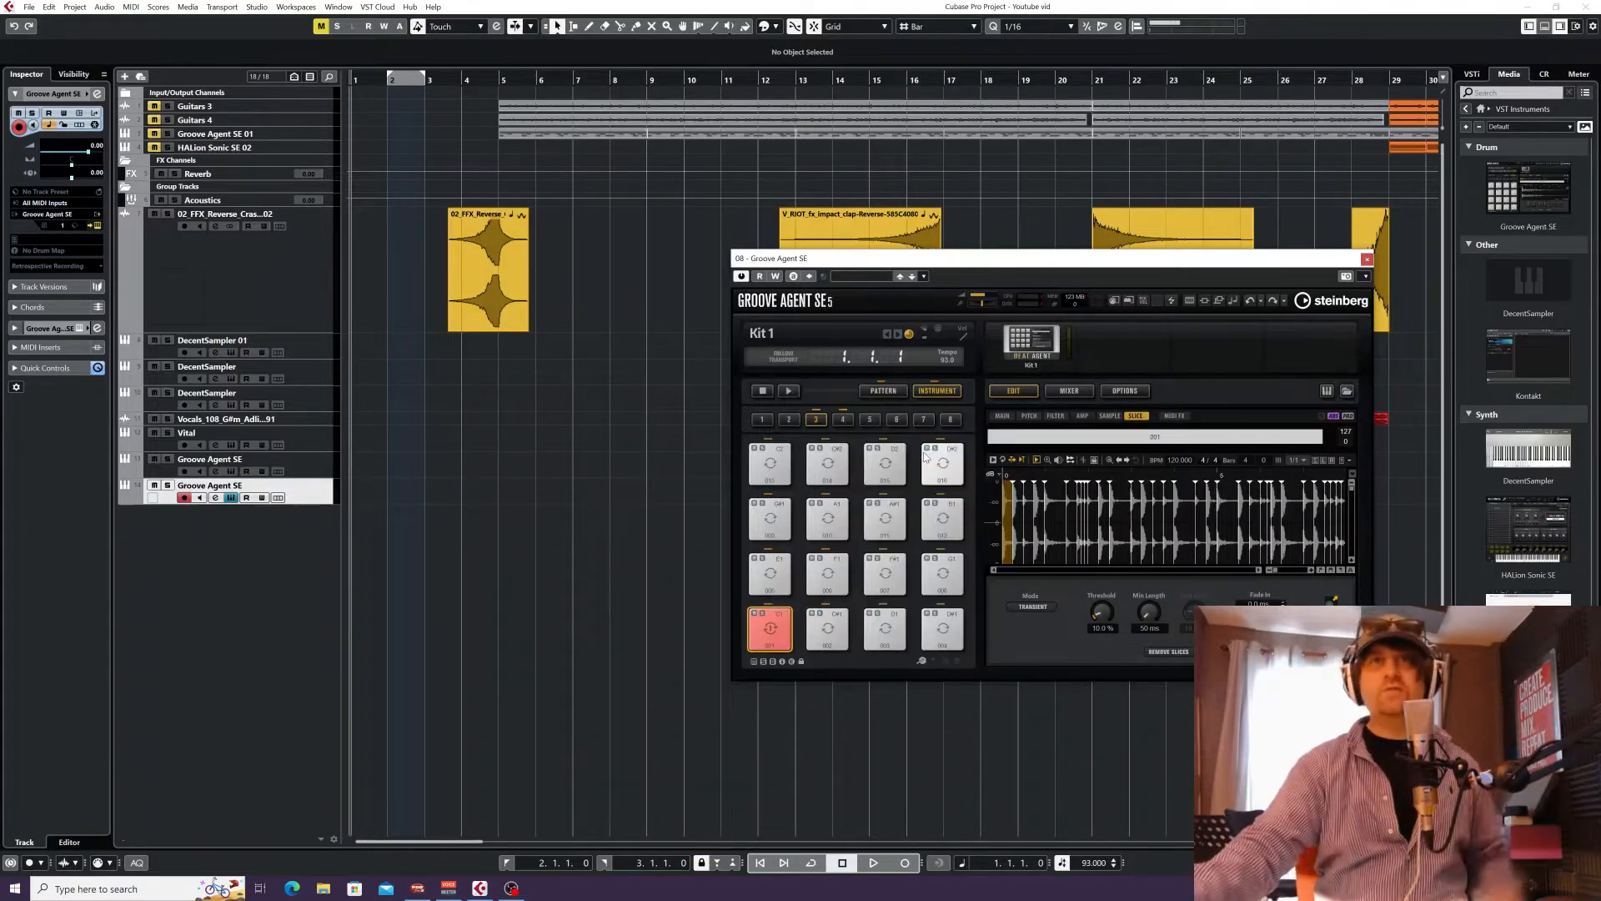
Audition the slices on the C1, C#1 and F1 pads.
{"action": "left_click", "coordinate": [770, 630]}
{"action": "left_click", "coordinate": [826, 634]}
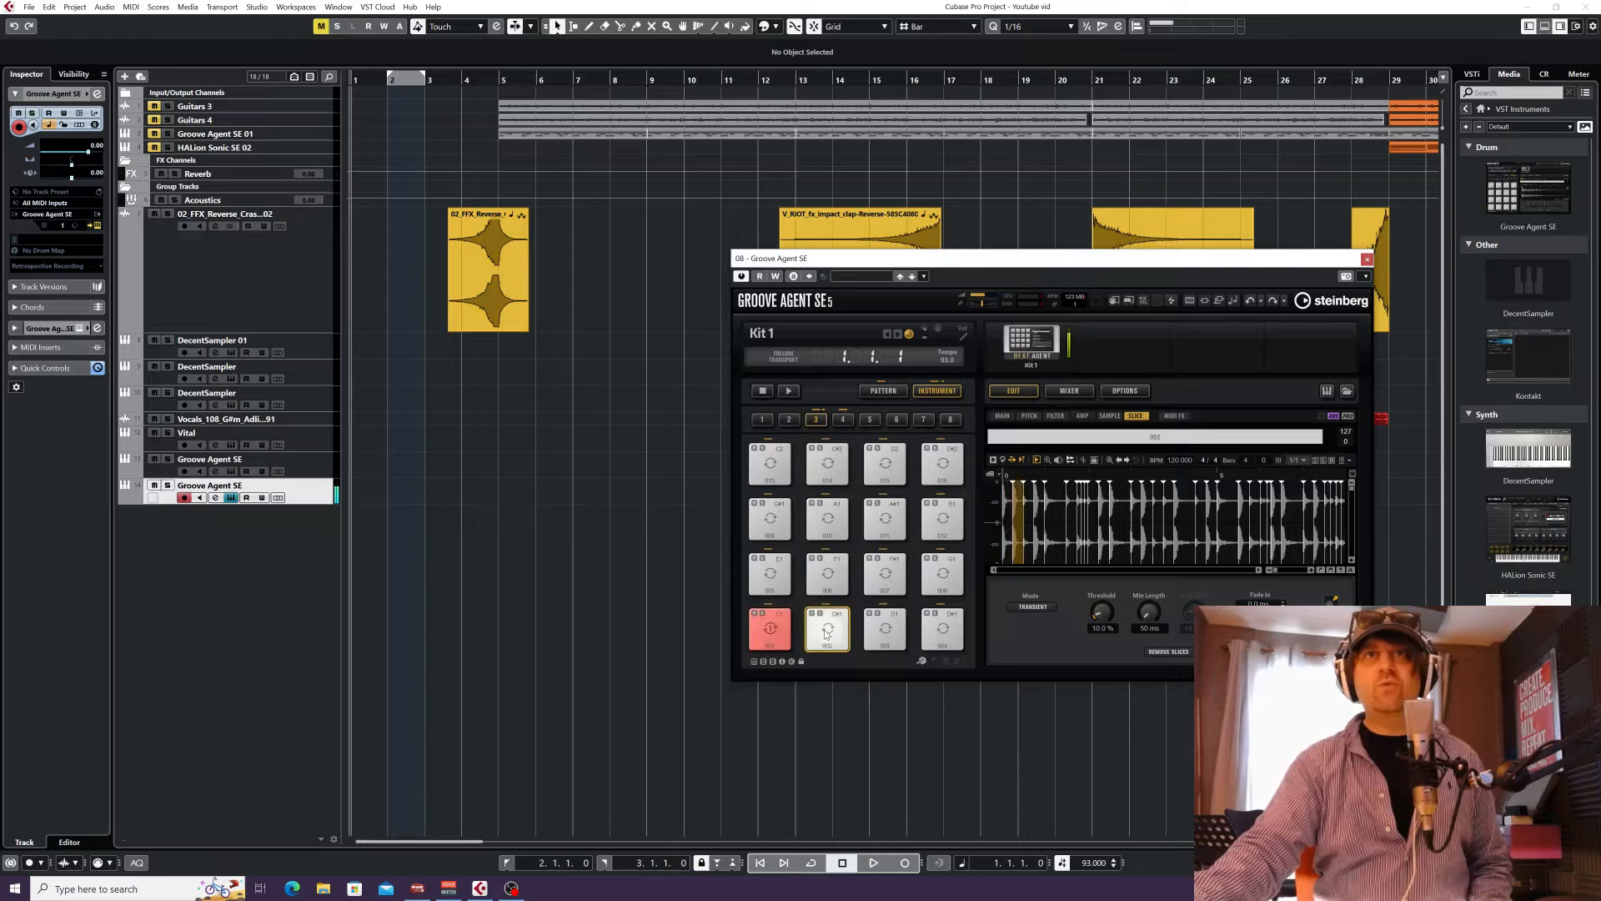
{"action": "left_click", "coordinate": [830, 580]}
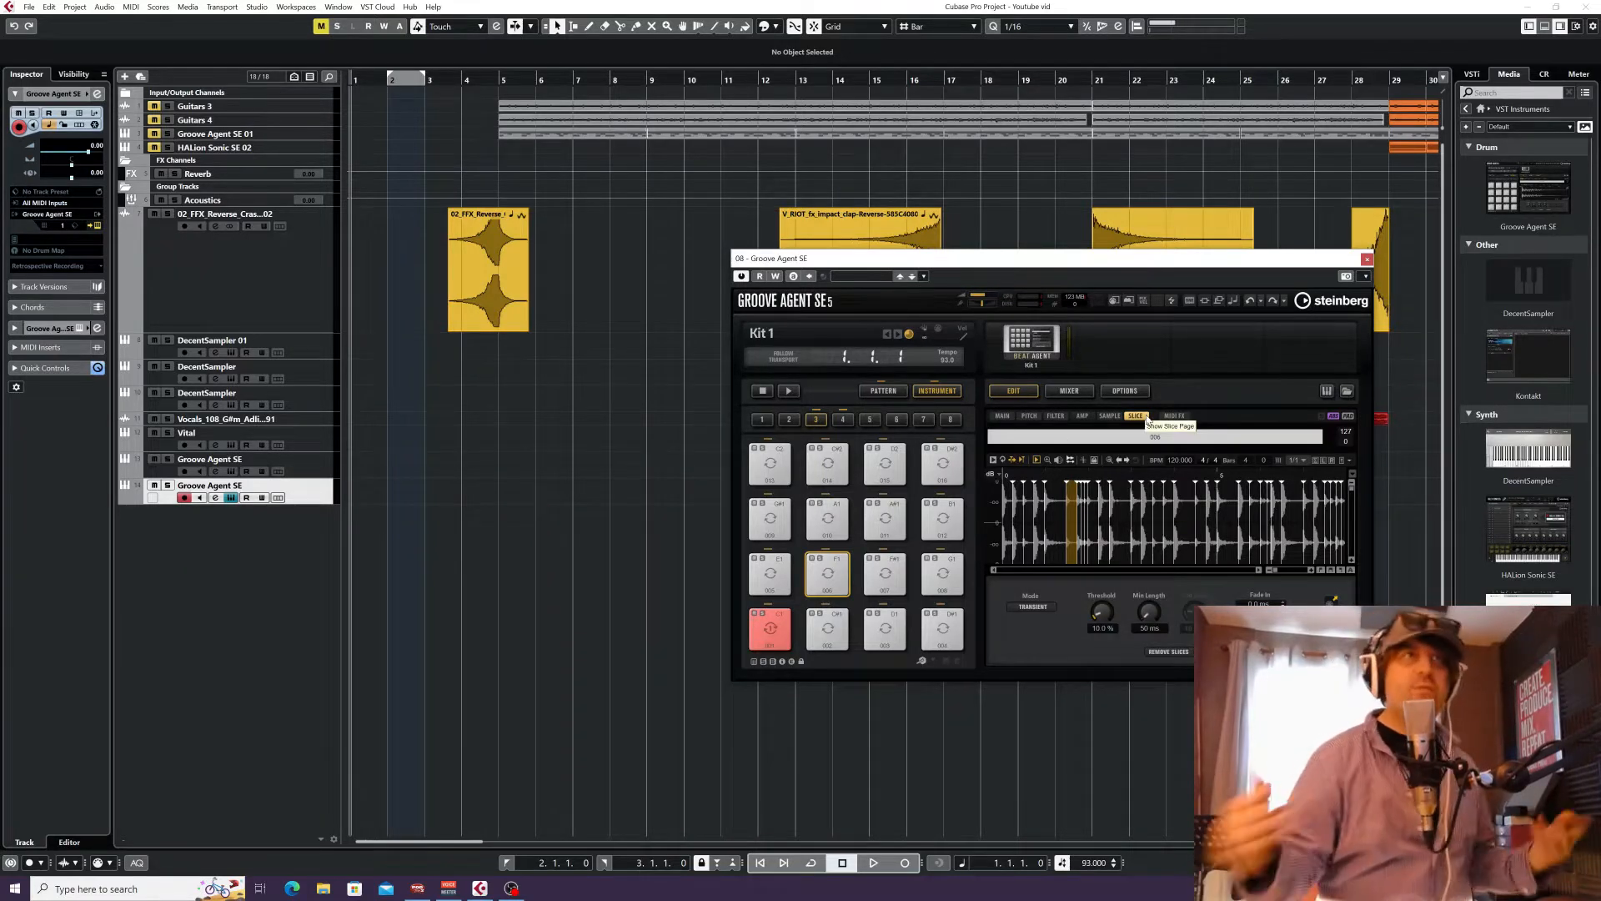
Close the Groove Agent SE window and set the locators to span bar 1 to bar 2.
{"action": "left_click", "coordinate": [1366, 259]}
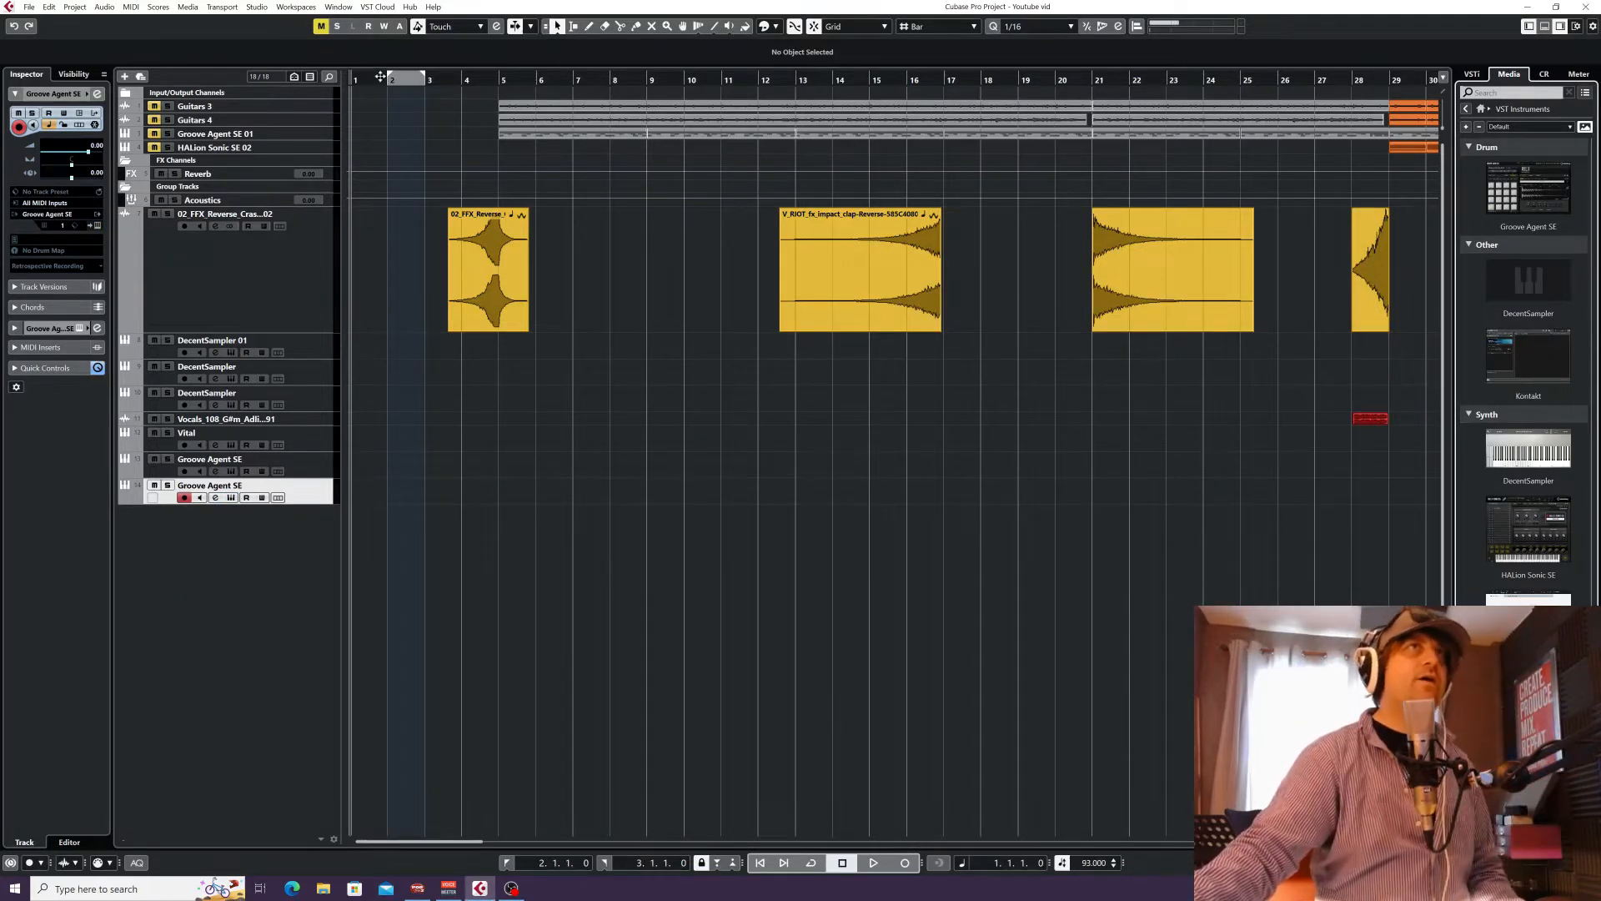
{"action": "left_click_drag", "start_coordinate": [389, 77], "coordinate": [323, 80]}
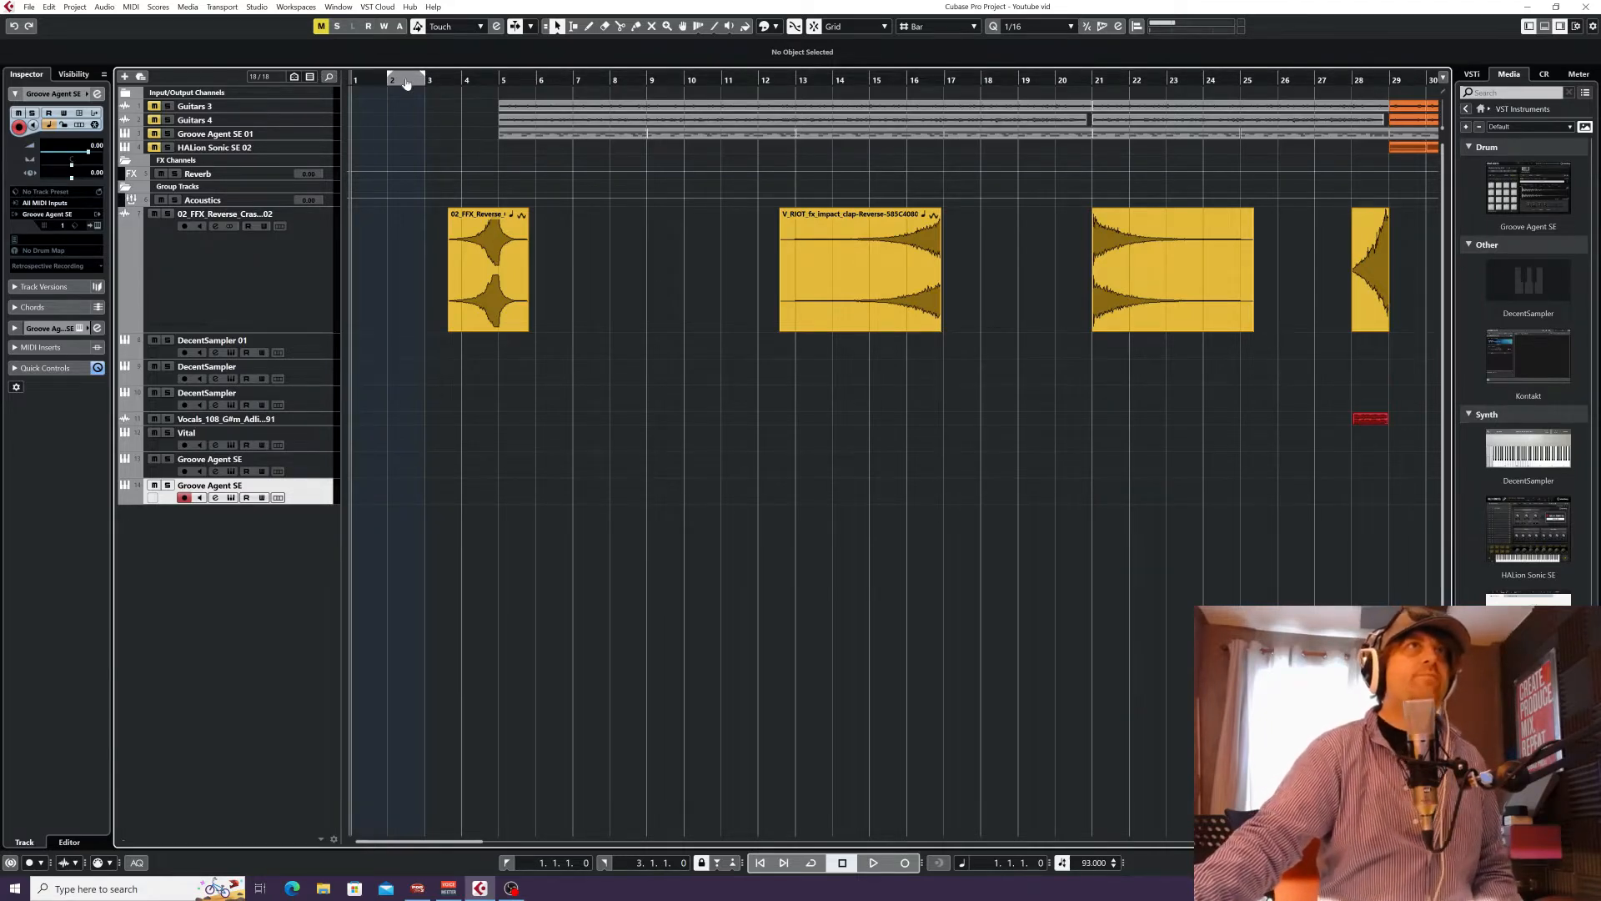
{"action": "left_click", "coordinate": [389, 83], "text": "alt"}
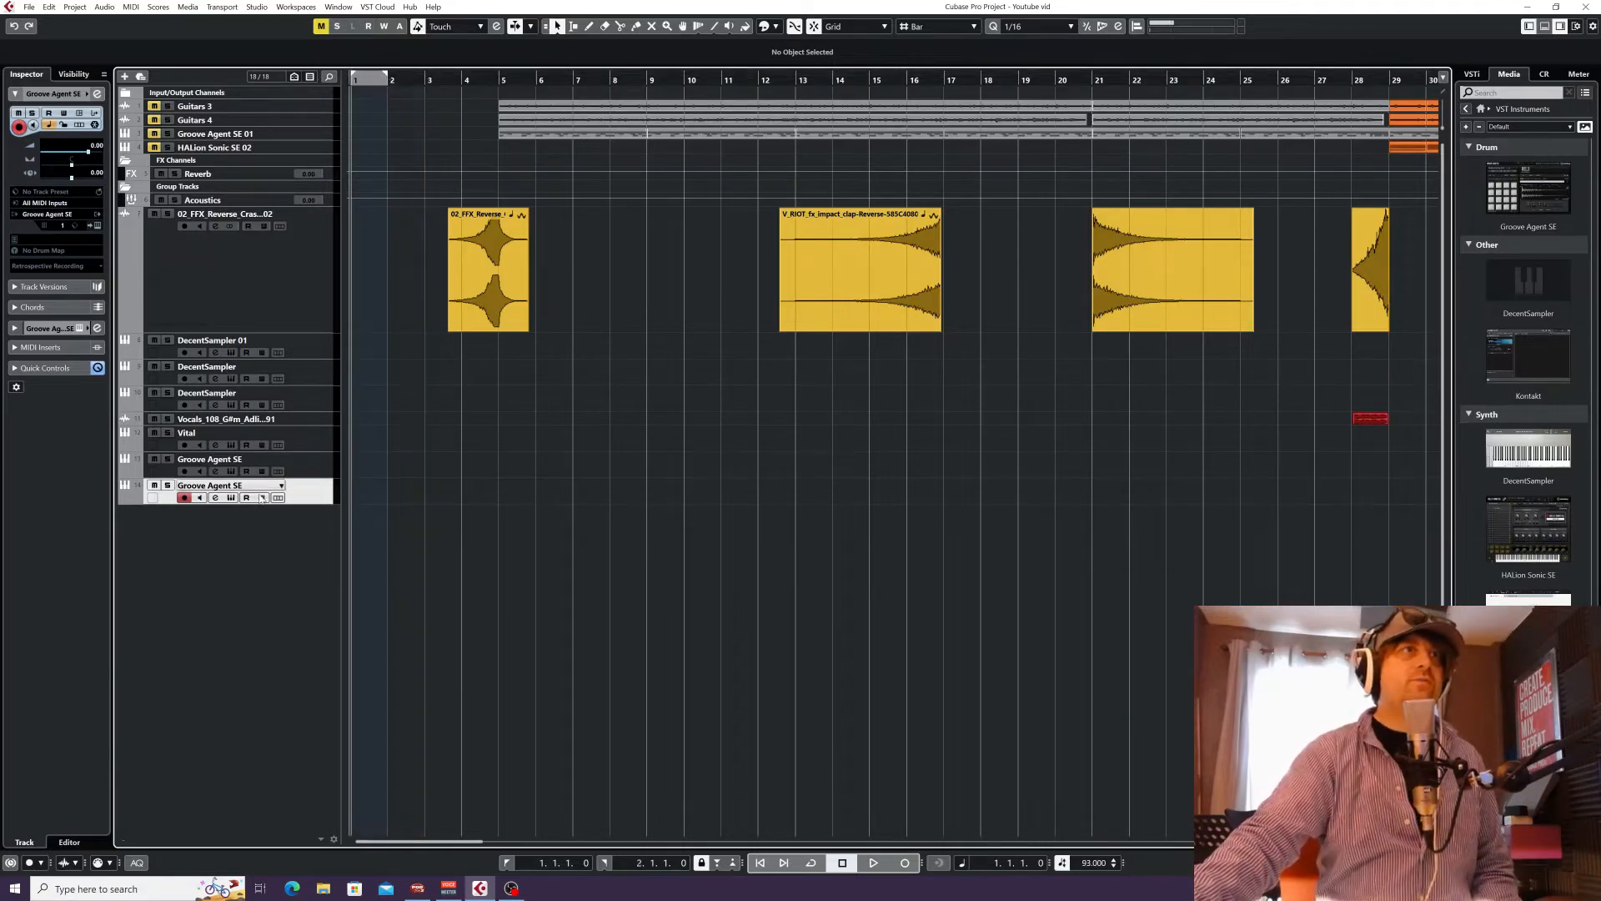
Rename the new Groove Agent SE track as My Drum.
{"action": "double_click", "coordinate": [214, 485]}
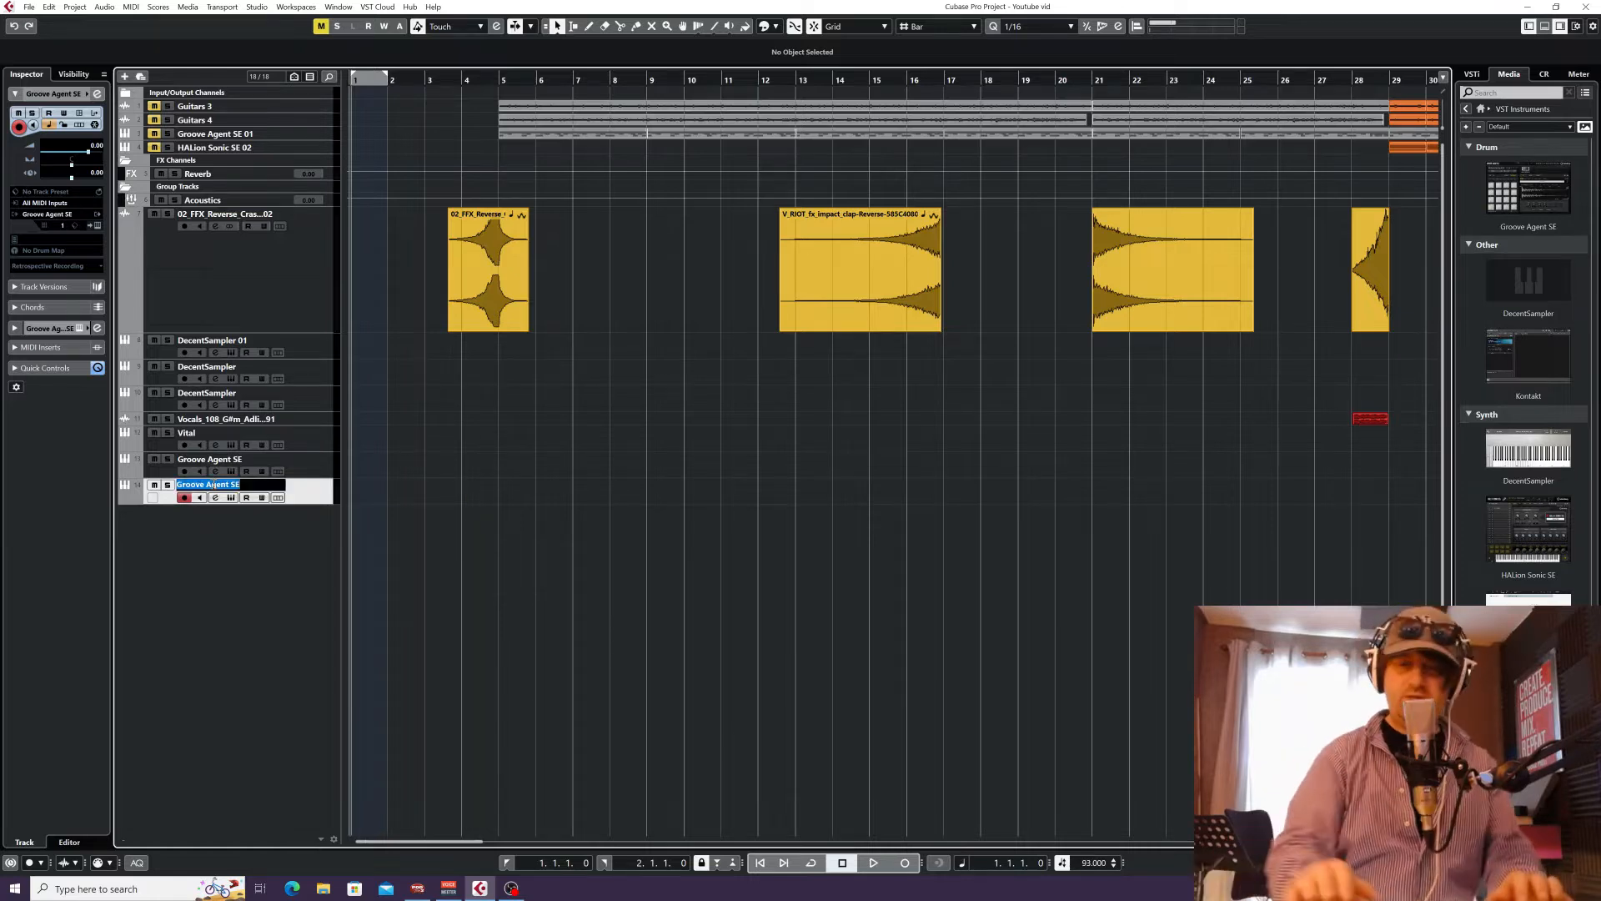
{"action": "key", "text": "BackSpace"}
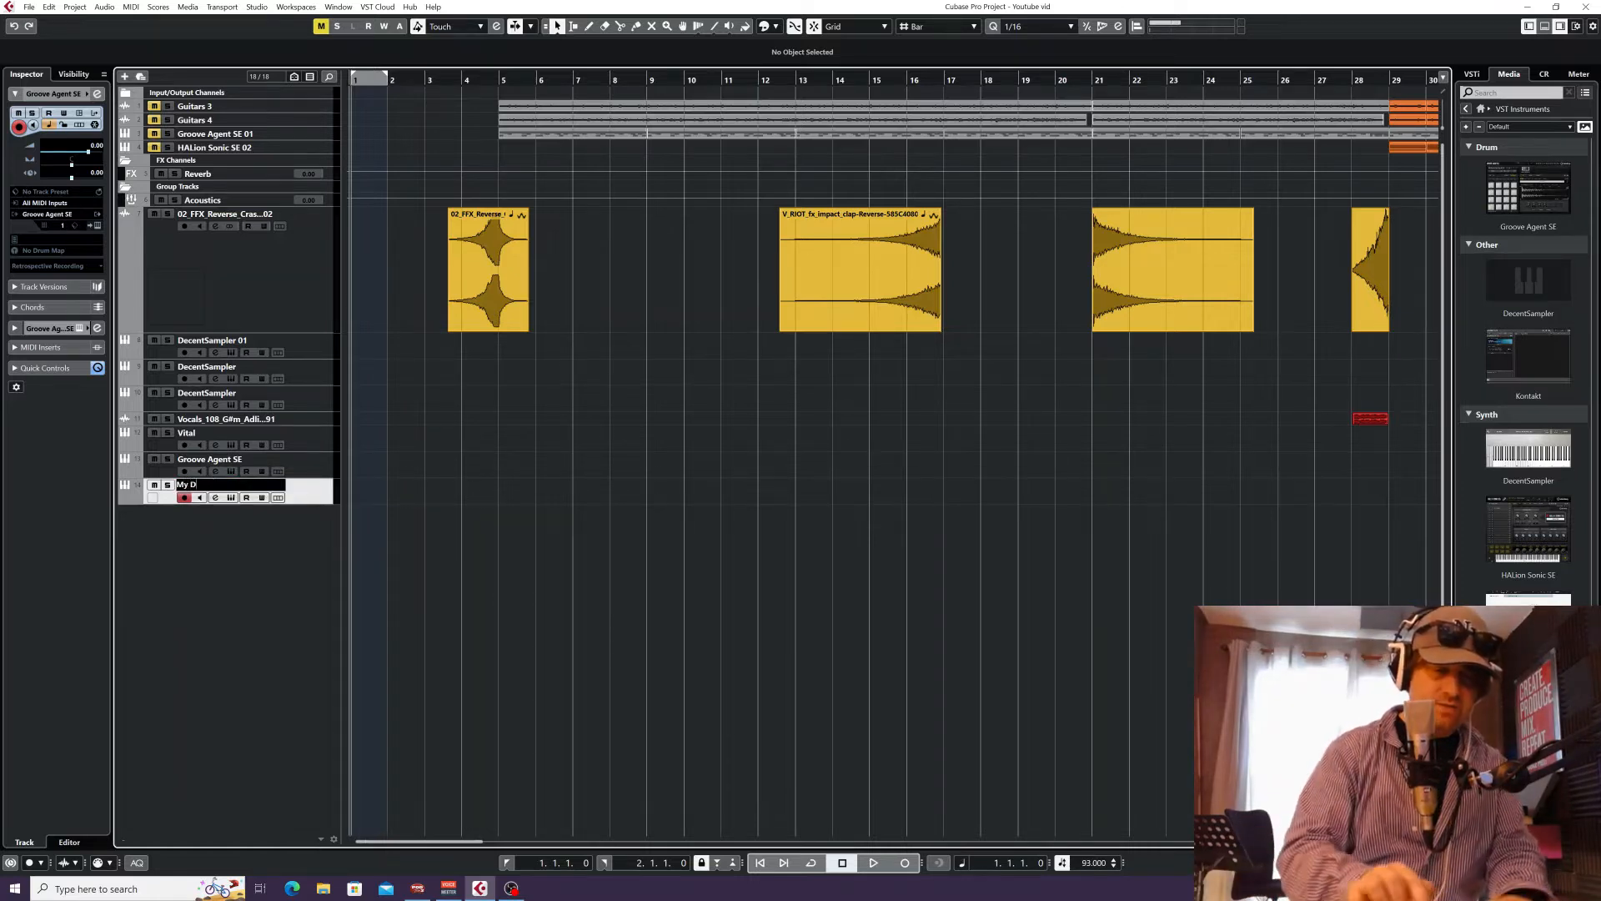
{"action": "type", "text": "My Drum"}
{"action": "key", "text": "Return"}
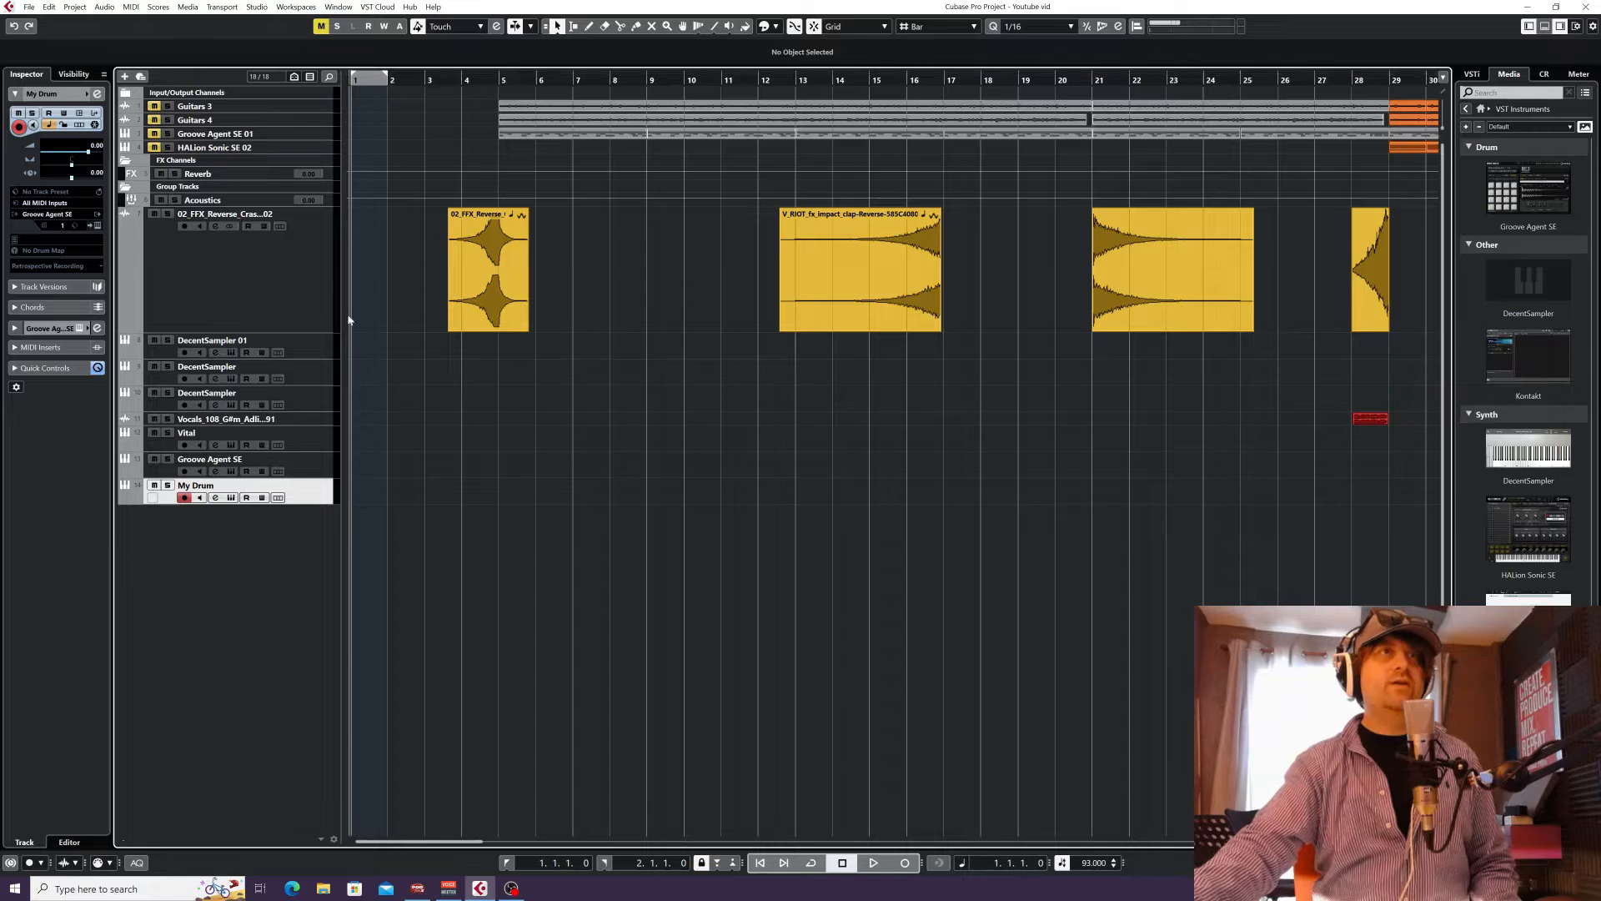
Create a one-bar MIDI part at bar 1 on the My Drum track and open it in the Drum Editor.
{"action": "double_click", "coordinate": [368, 487]}
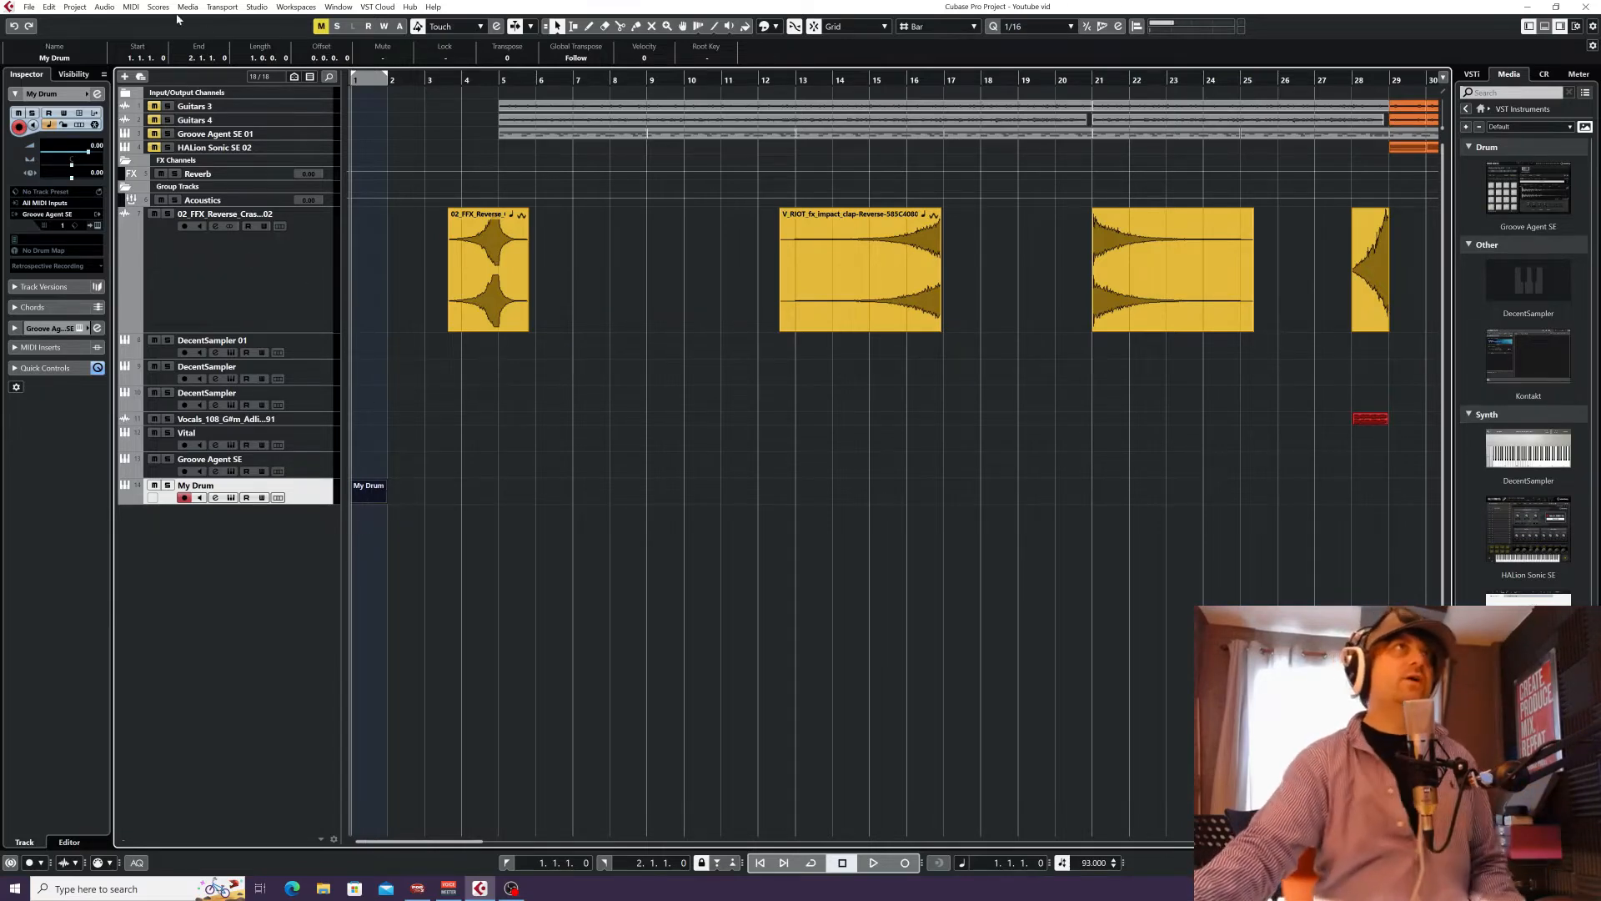
{"action": "left_click", "coordinate": [131, 7]}
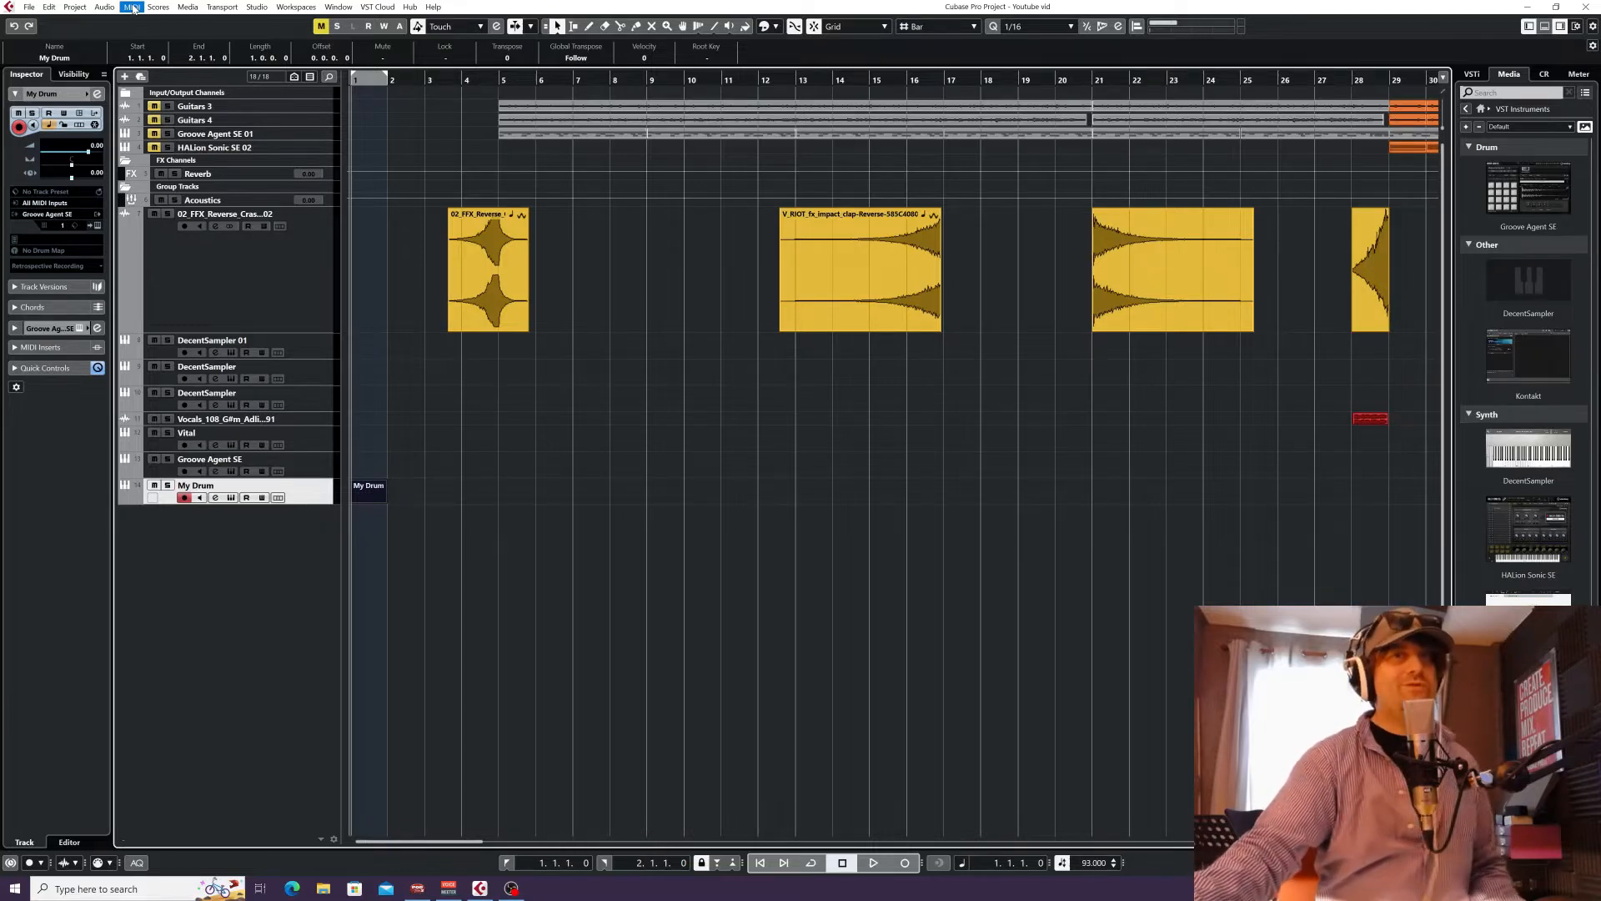
{"action": "left_click", "coordinate": [132, 7]}
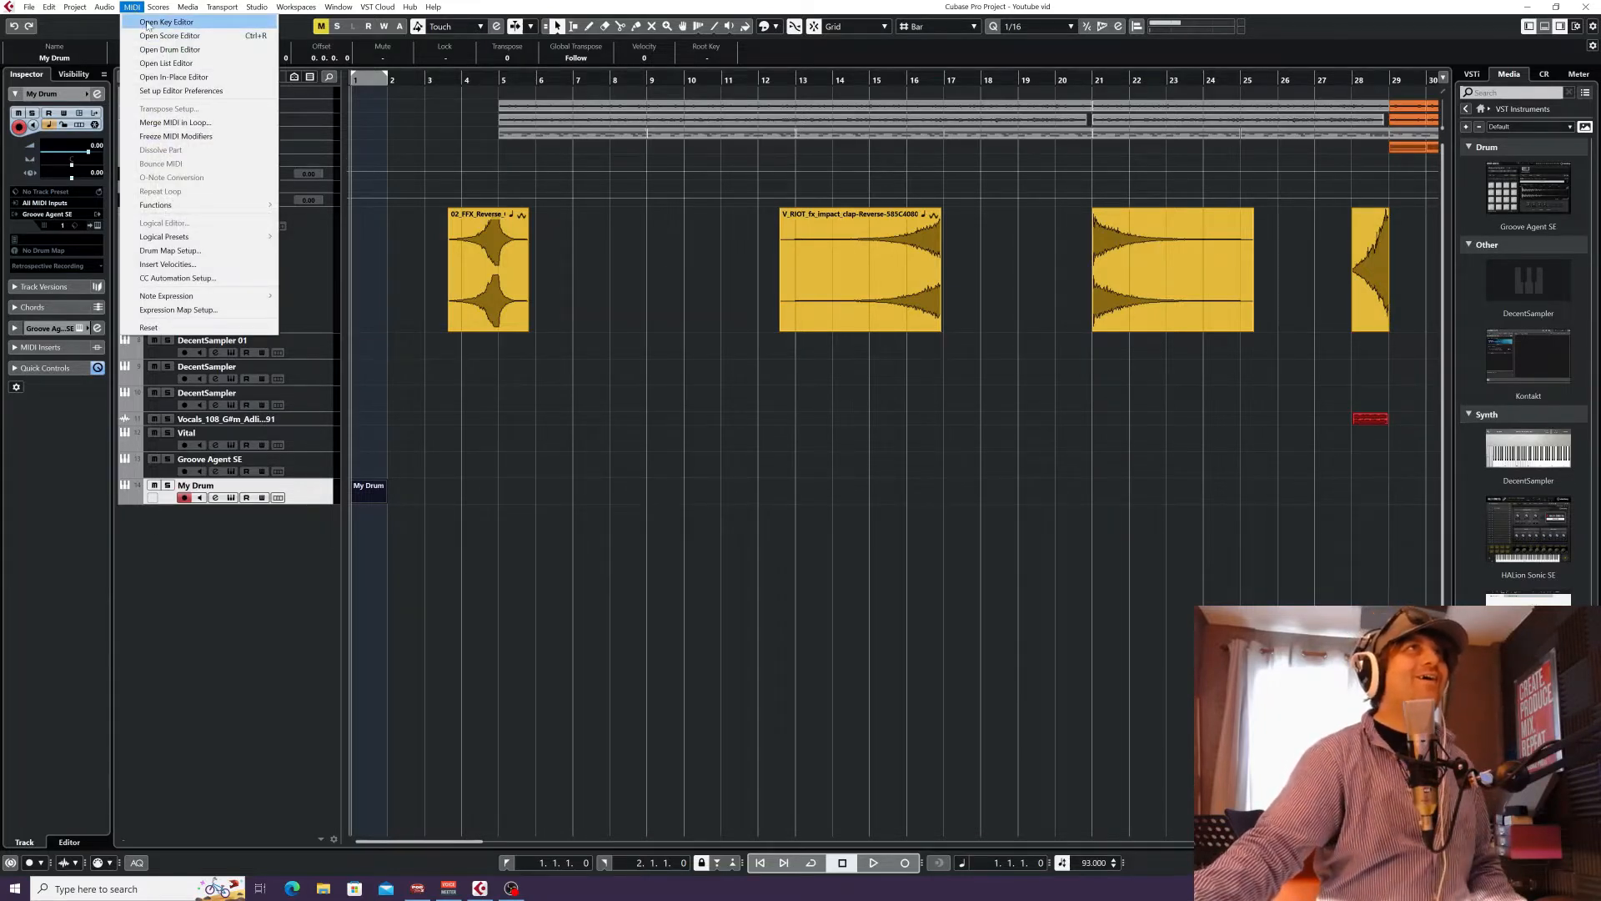
{"action": "left_click", "coordinate": [159, 51]}
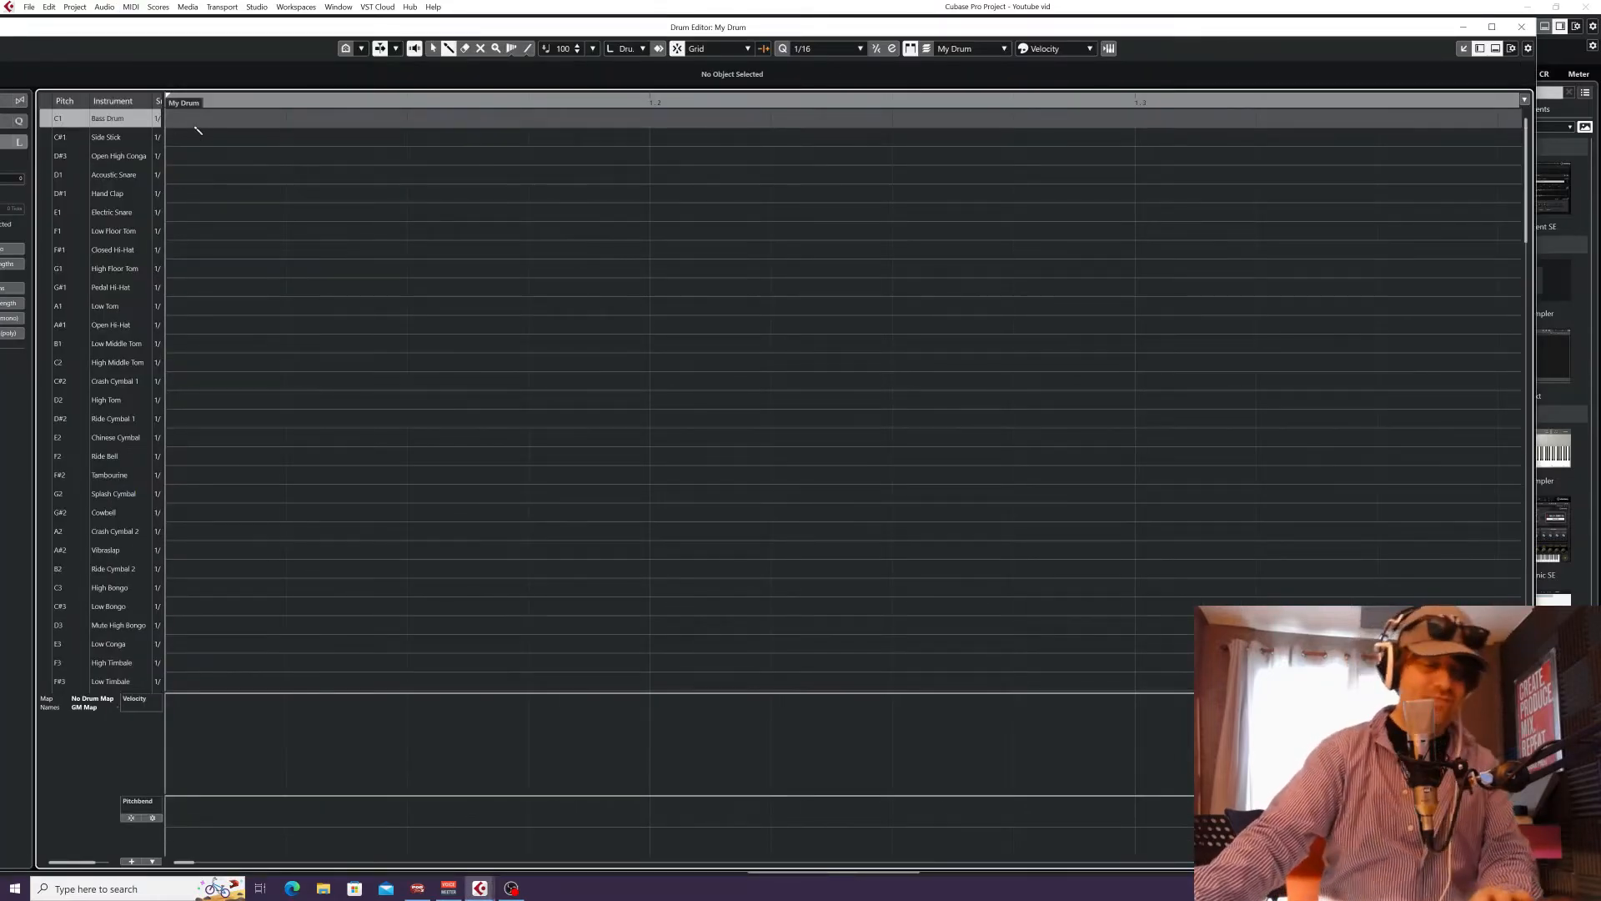
Draw a C1 Bass Drum hit at the very start of bar 1.
{"action": "key", "text": "g"}
{"action": "key", "text": "g"}
{"action": "left_click", "coordinate": [170, 122]}
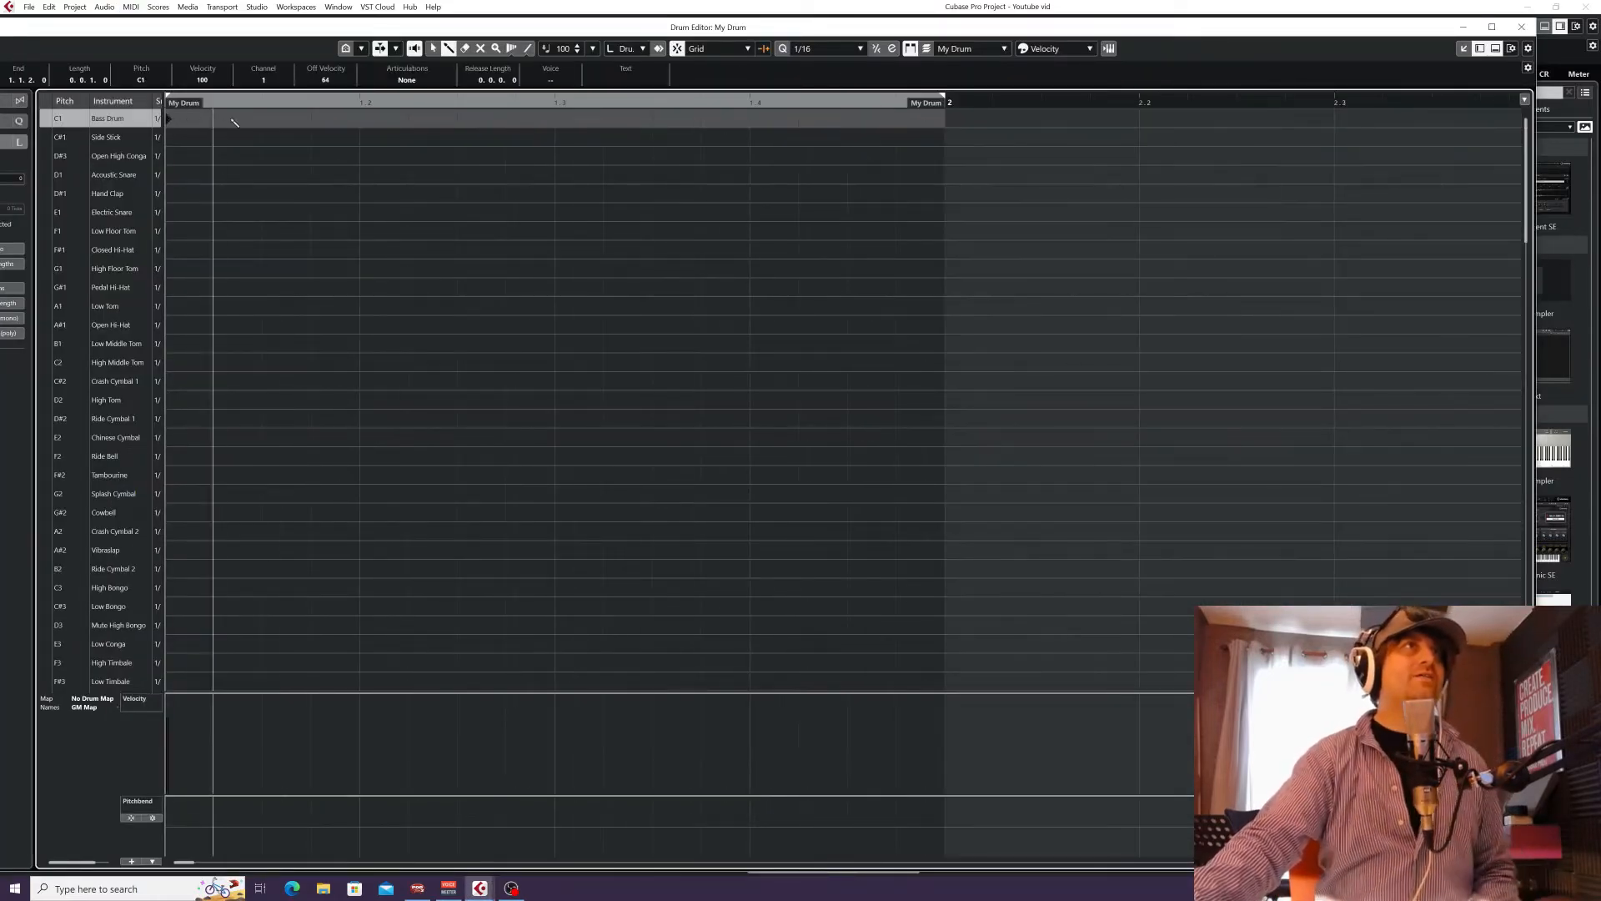
{"action": "left_click", "coordinate": [214, 137]}
{"action": "left_click", "coordinate": [261, 175]}
{"action": "left_click", "coordinate": [311, 211]}
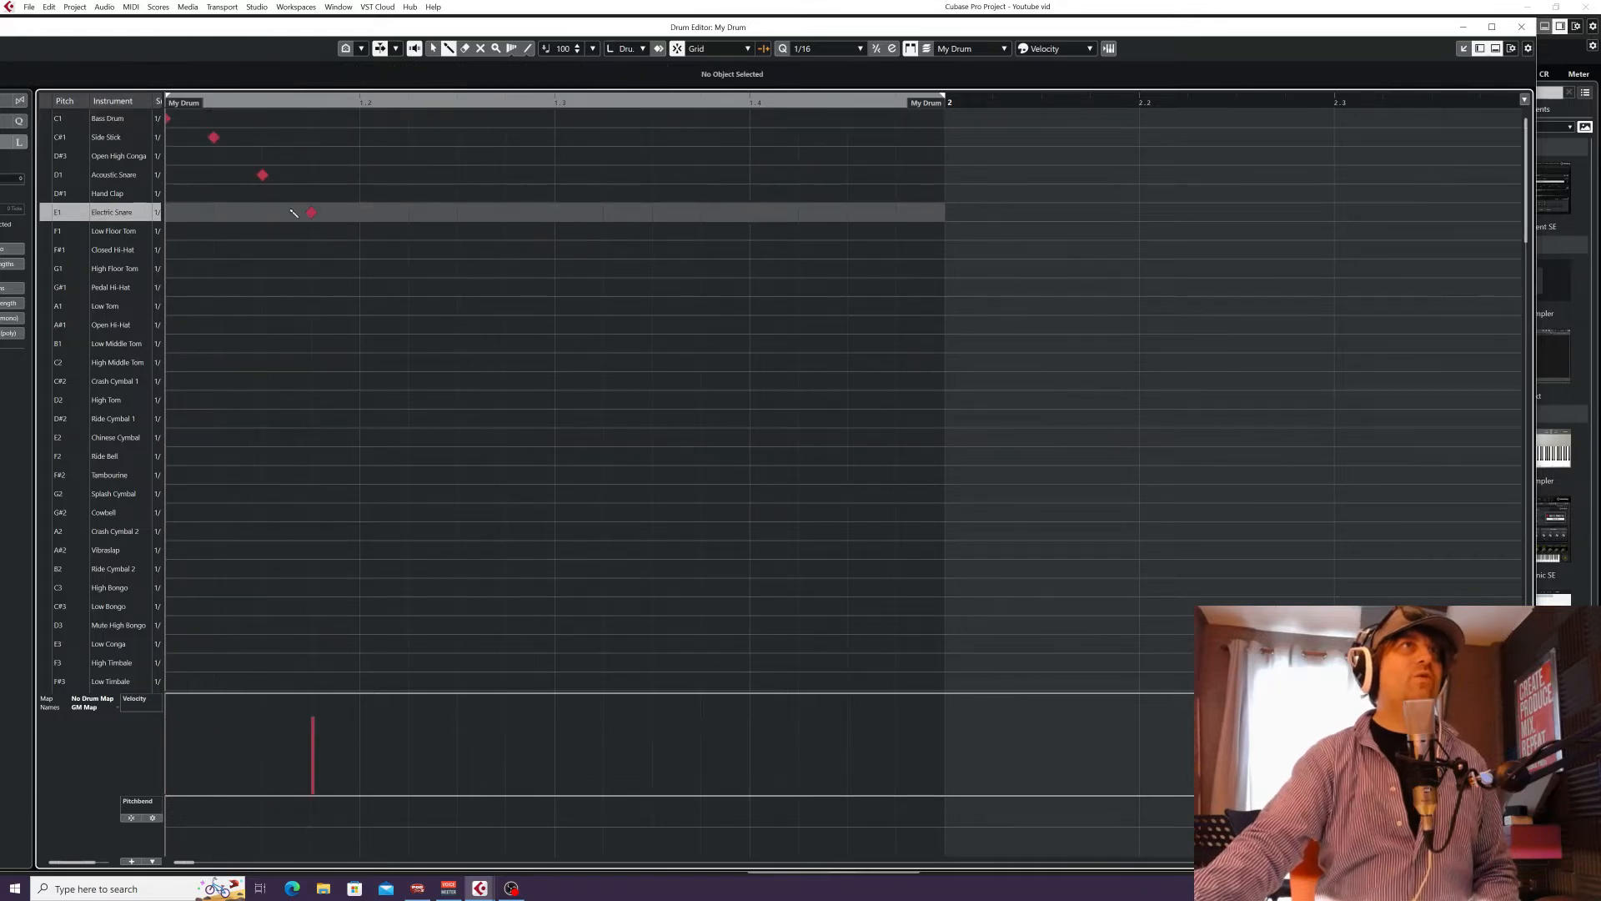
{"action": "left_click", "coordinate": [311, 249]}
{"action": "left_click", "coordinate": [311, 249]}
{"action": "left_click", "coordinate": [311, 212]}
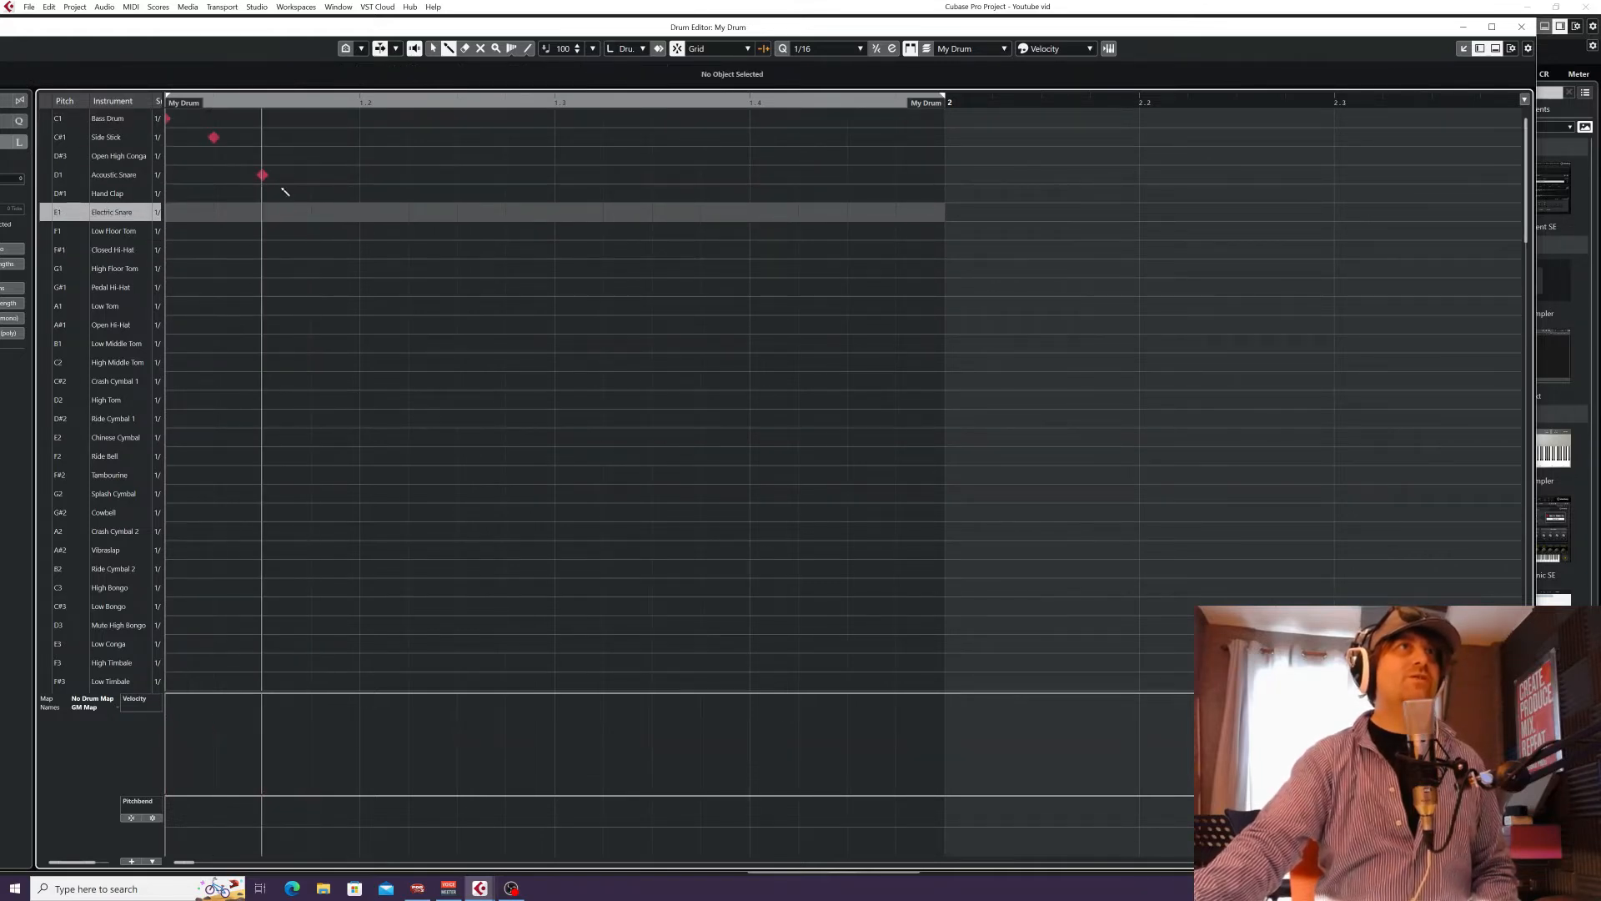
{"action": "left_click", "coordinate": [261, 174]}
{"action": "left_click", "coordinate": [214, 137]}
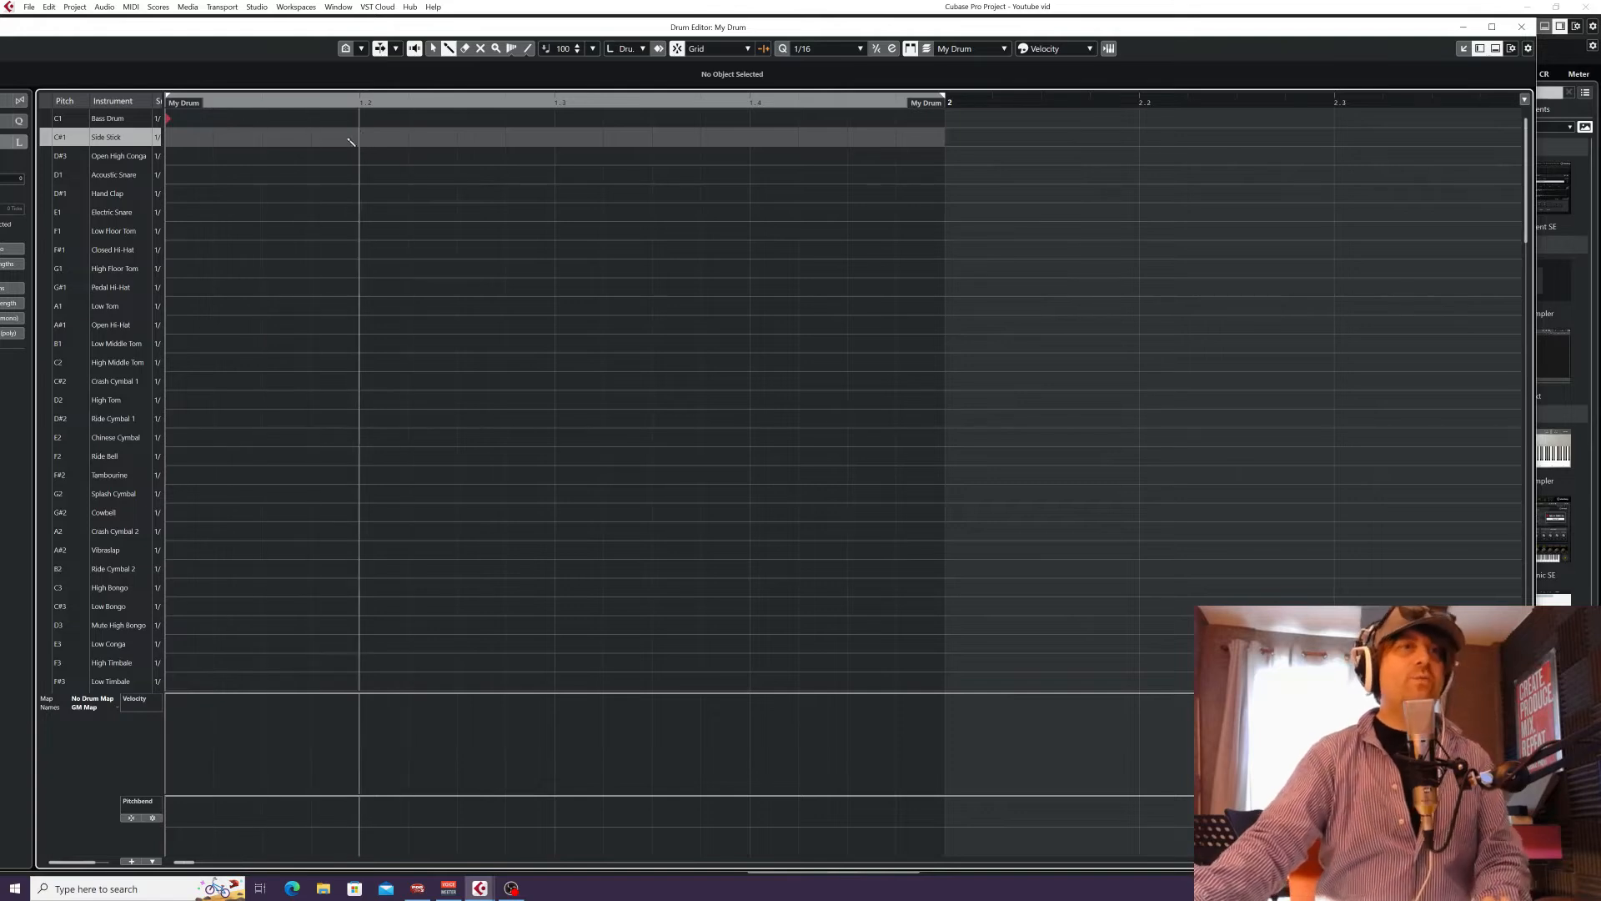
Show the Transport Panel, turn on cycle mode and start looped playback of the bar.
{"action": "key", "text": "F2"}
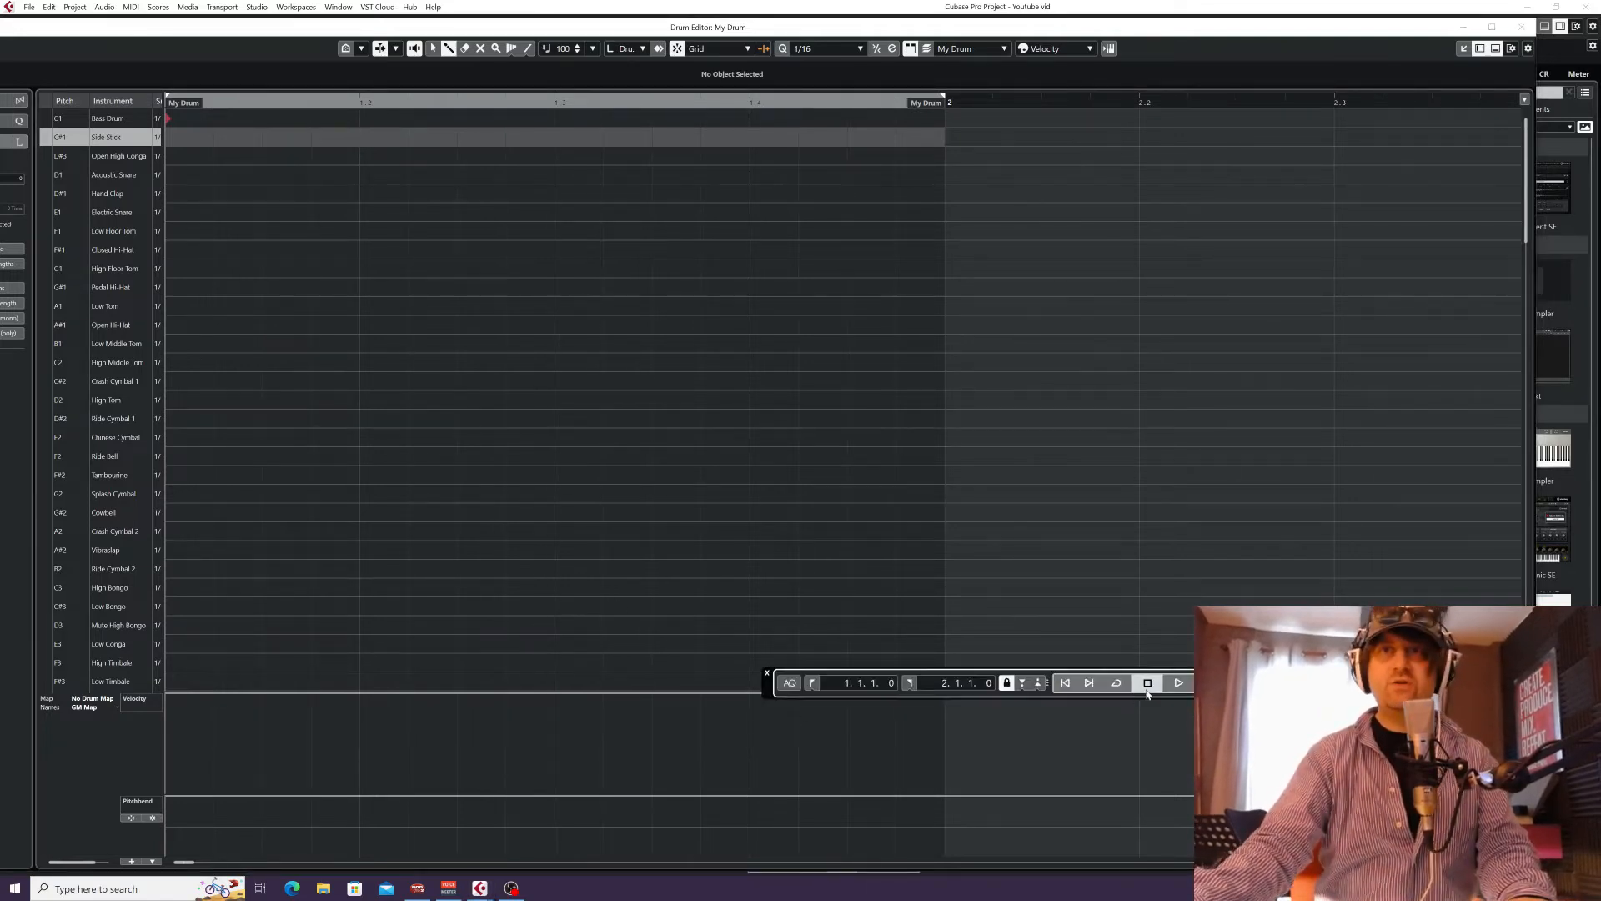
{"action": "left_click", "coordinate": [1115, 682]}
{"action": "key", "text": "space"}
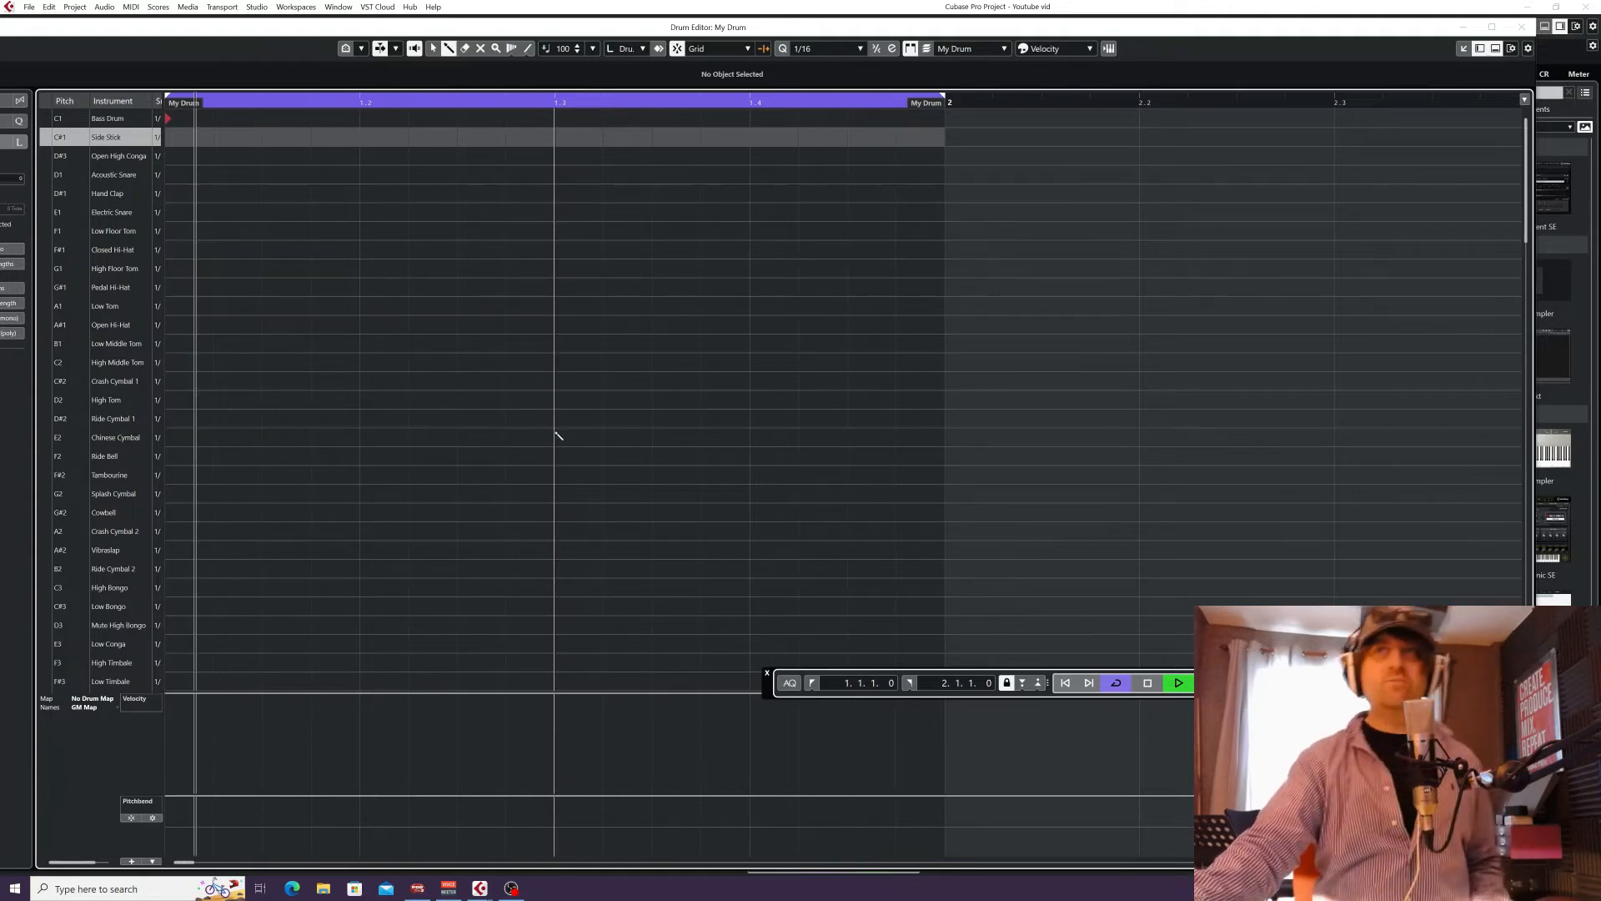
Draw a Side Stick hit on the third sixteenth of beat 1 and a Hand Clap hit on beat 2.
{"action": "left_click", "coordinate": [262, 138]}
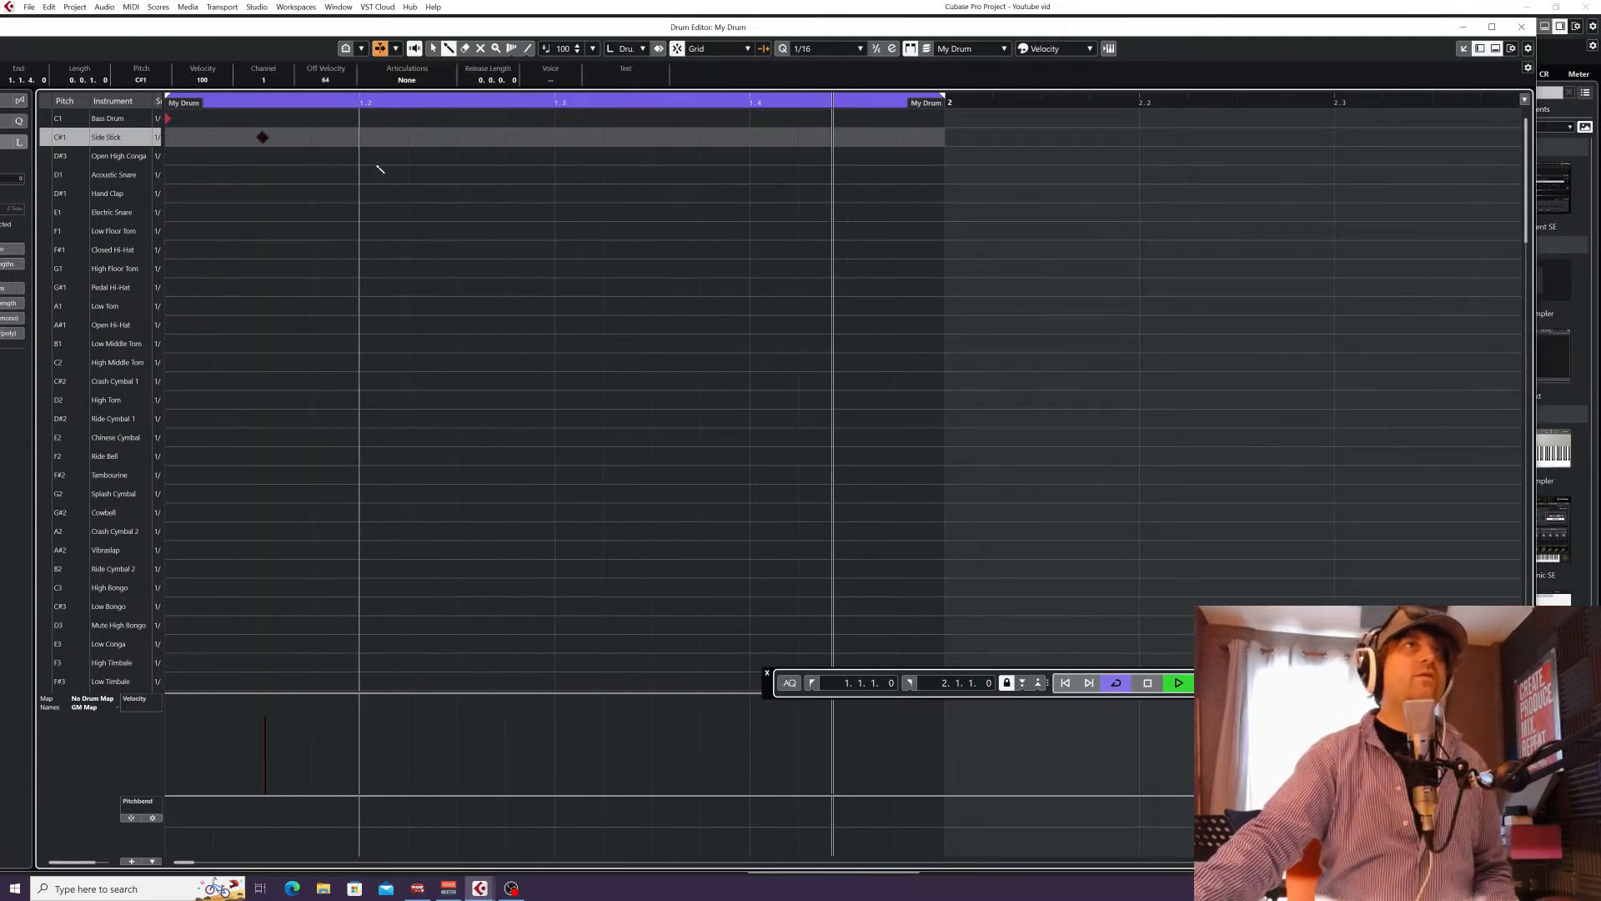
{"action": "left_click", "coordinate": [360, 194]}
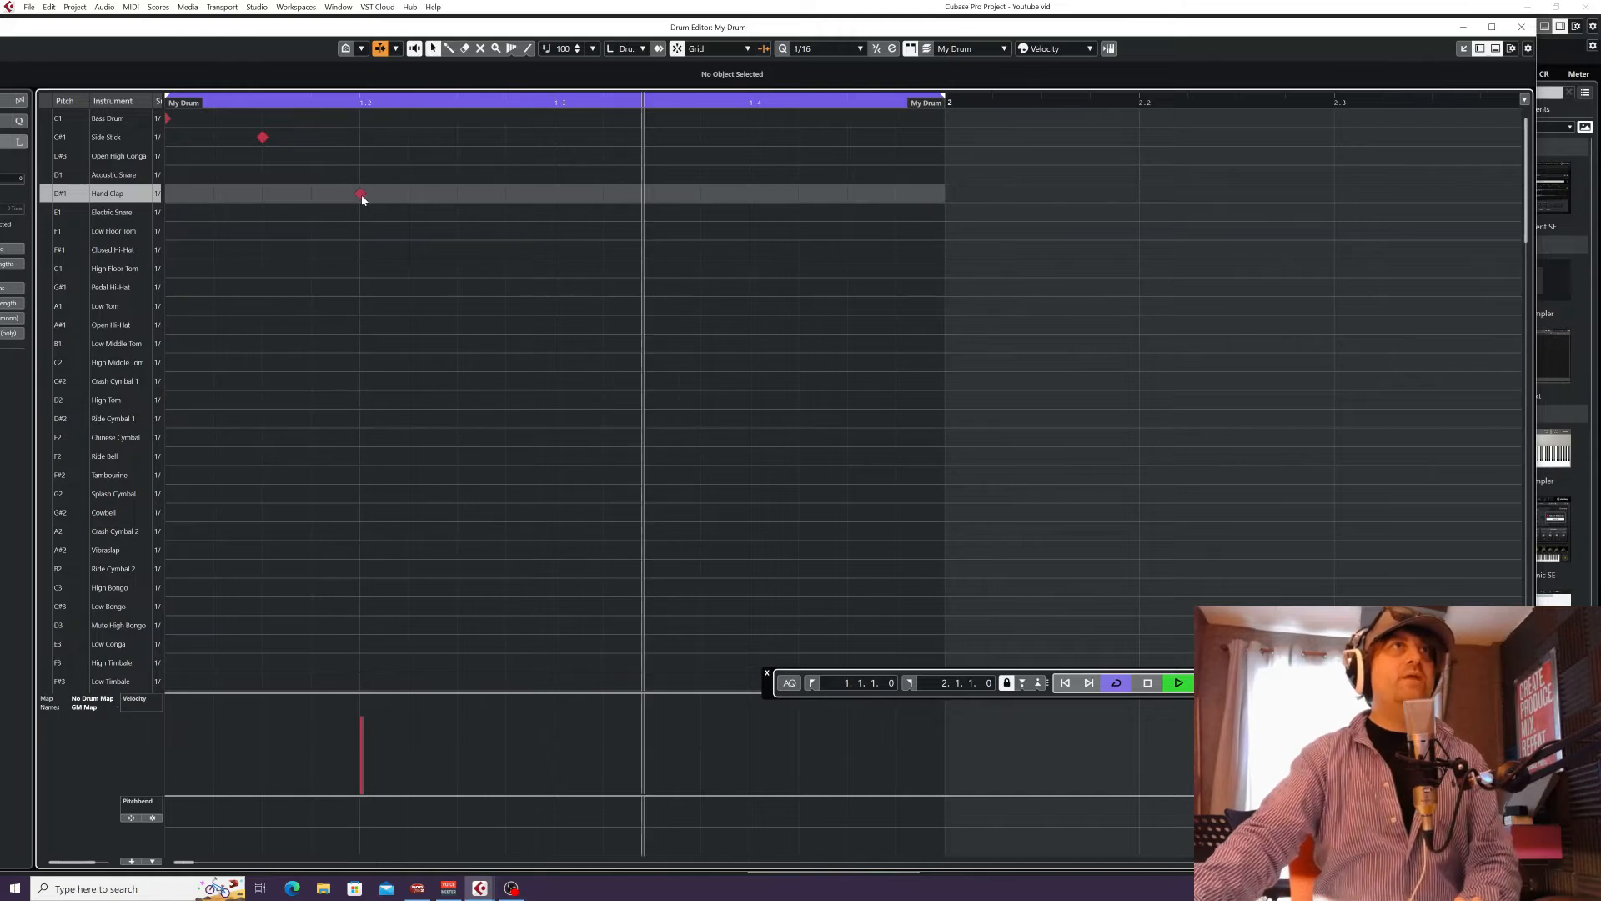
Stop playback and move the beat 2 Hand Clap hit to the D1 Acoustic Snare lane, auditioning the neighbouring slices.
{"action": "key", "text": "1"}
{"action": "left_click", "coordinate": [361, 193]}
{"action": "key", "text": "space"}
{"action": "key", "text": "Up"}
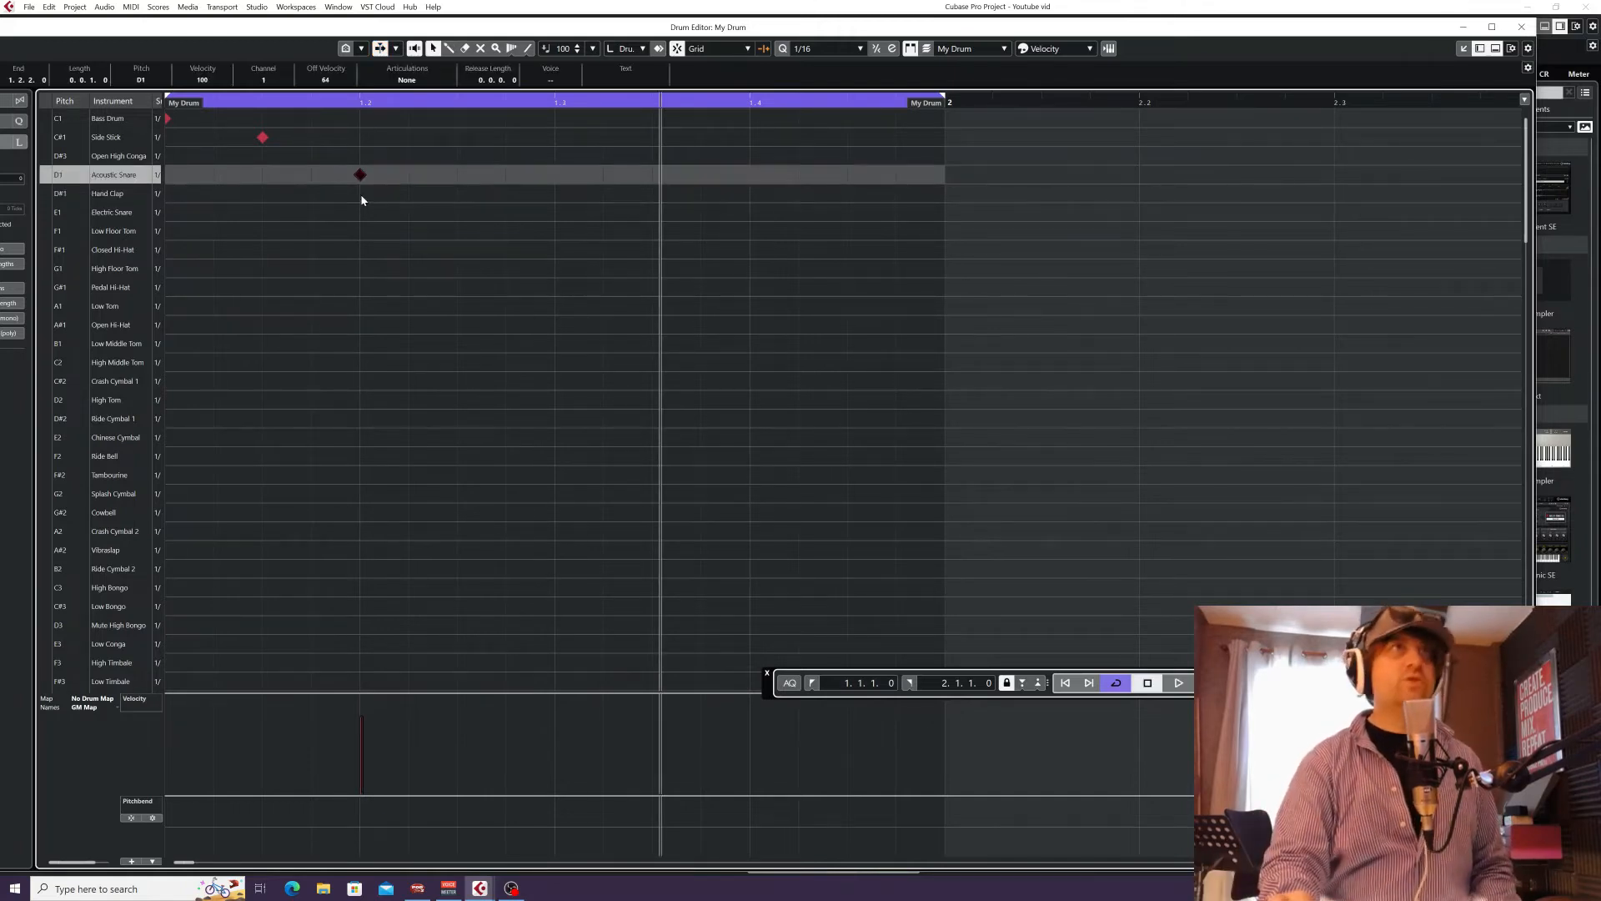
{"action": "key", "text": "Up"}
{"action": "key", "text": "Down"}
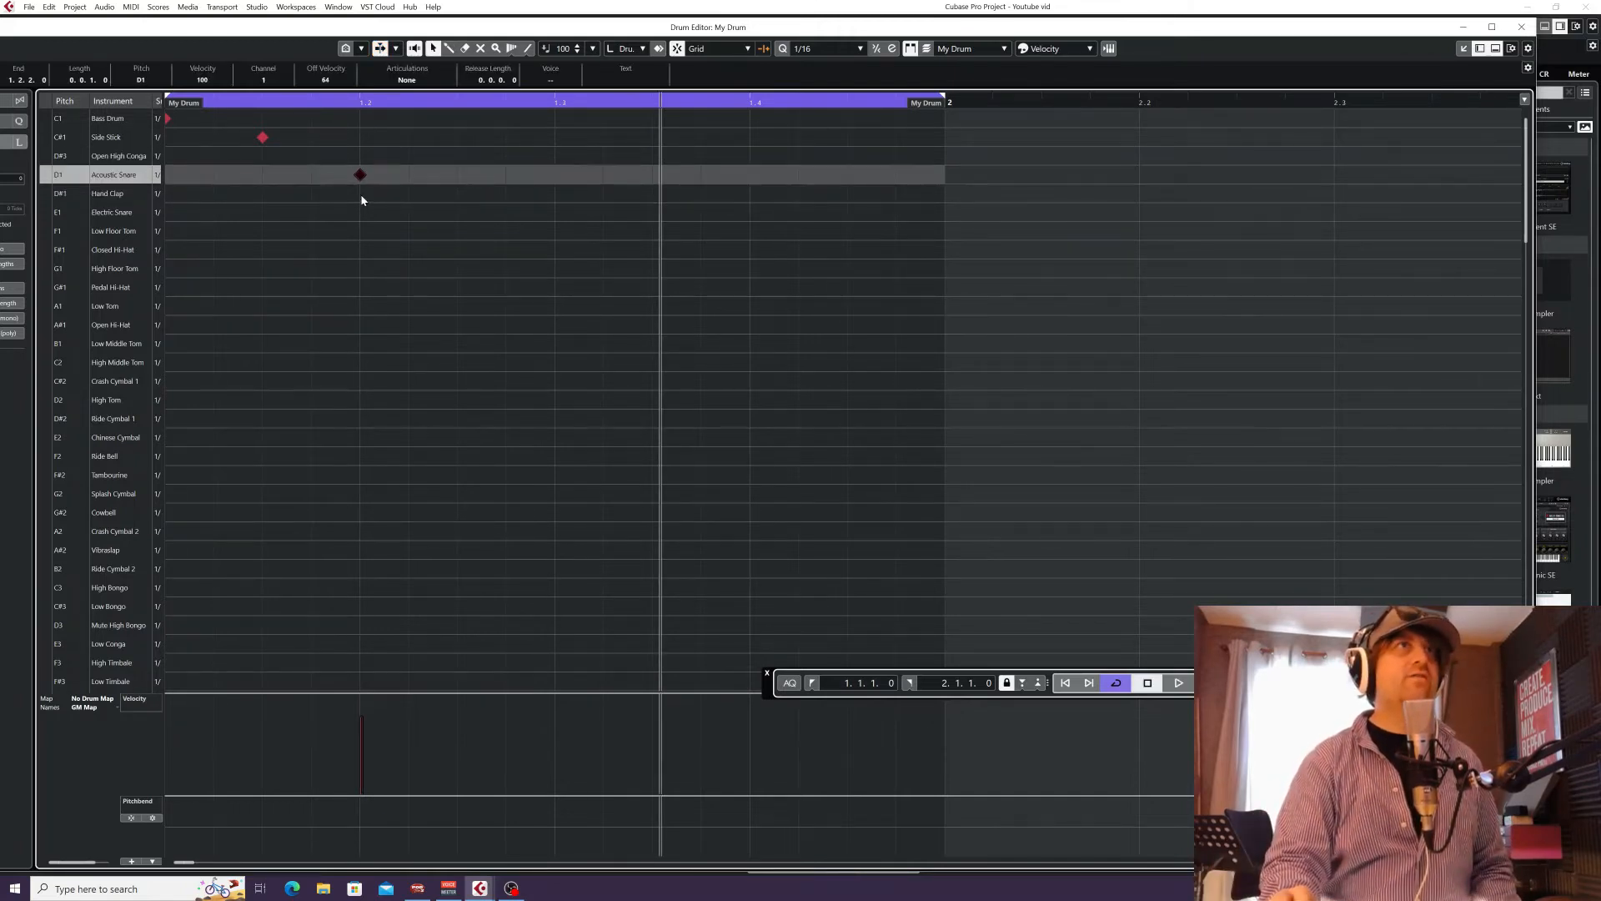
Delete the Side Stick hit and move the Acoustic Snare hit to the third sixteenth of beat 1.
{"action": "left_click", "coordinate": [262, 137]}
{"action": "key", "text": "ctrl+z"}
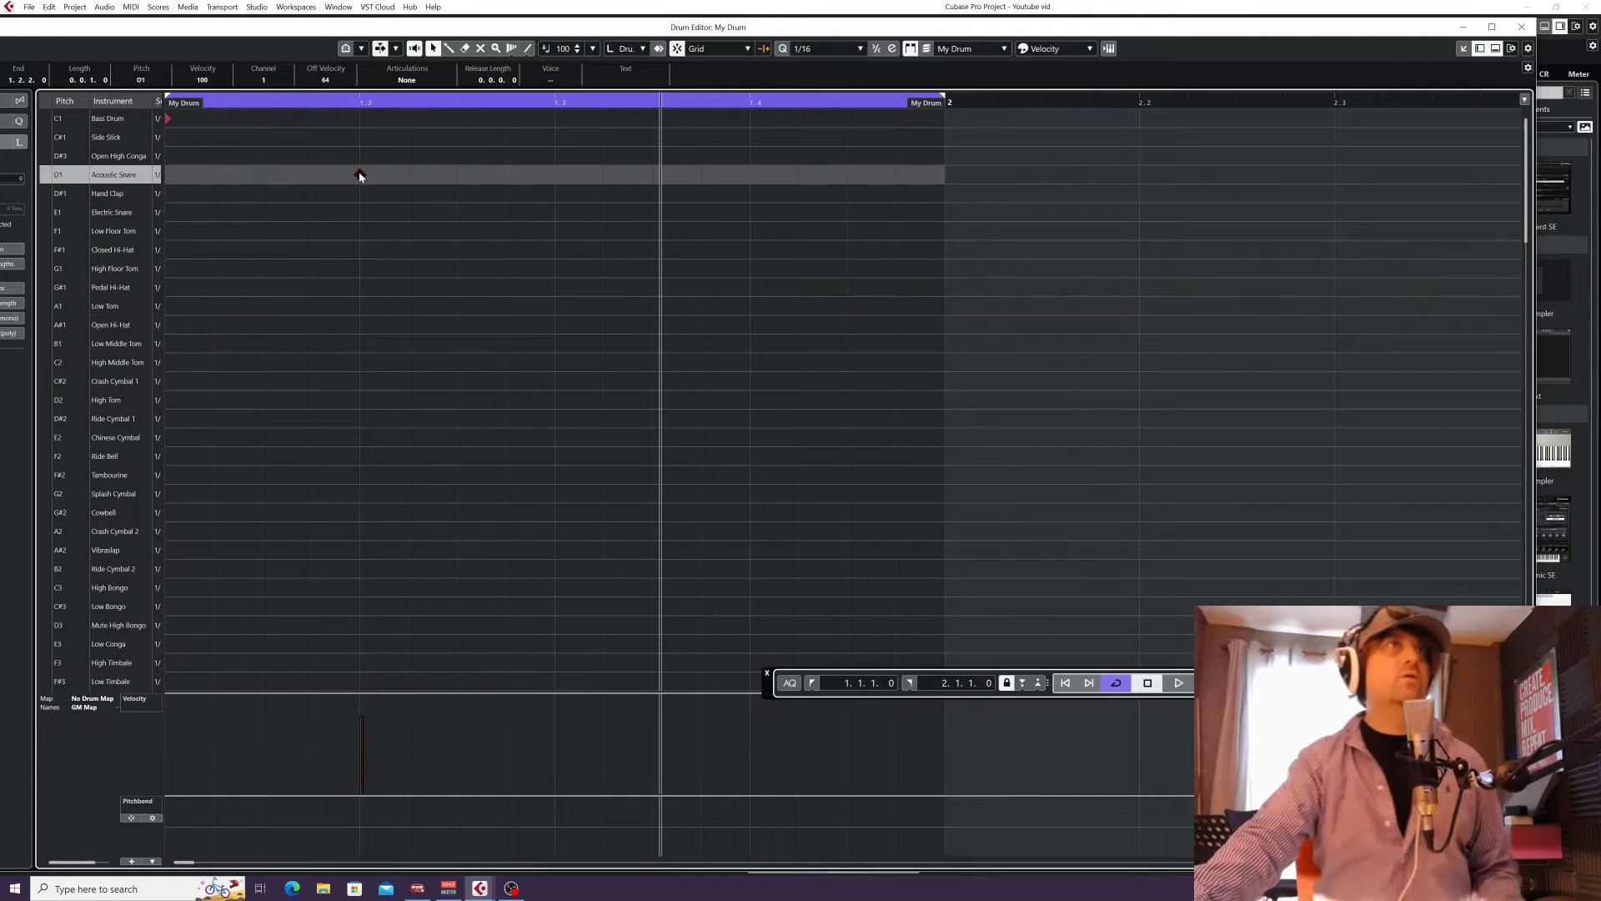
{"action": "left_click_drag", "start_coordinate": [360, 174], "coordinate": [261, 172]}
Rename the D1 Acoustic Snare lane to Snare and move it directly below the Bass Drum lane.
{"action": "left_click", "coordinate": [98, 173]}
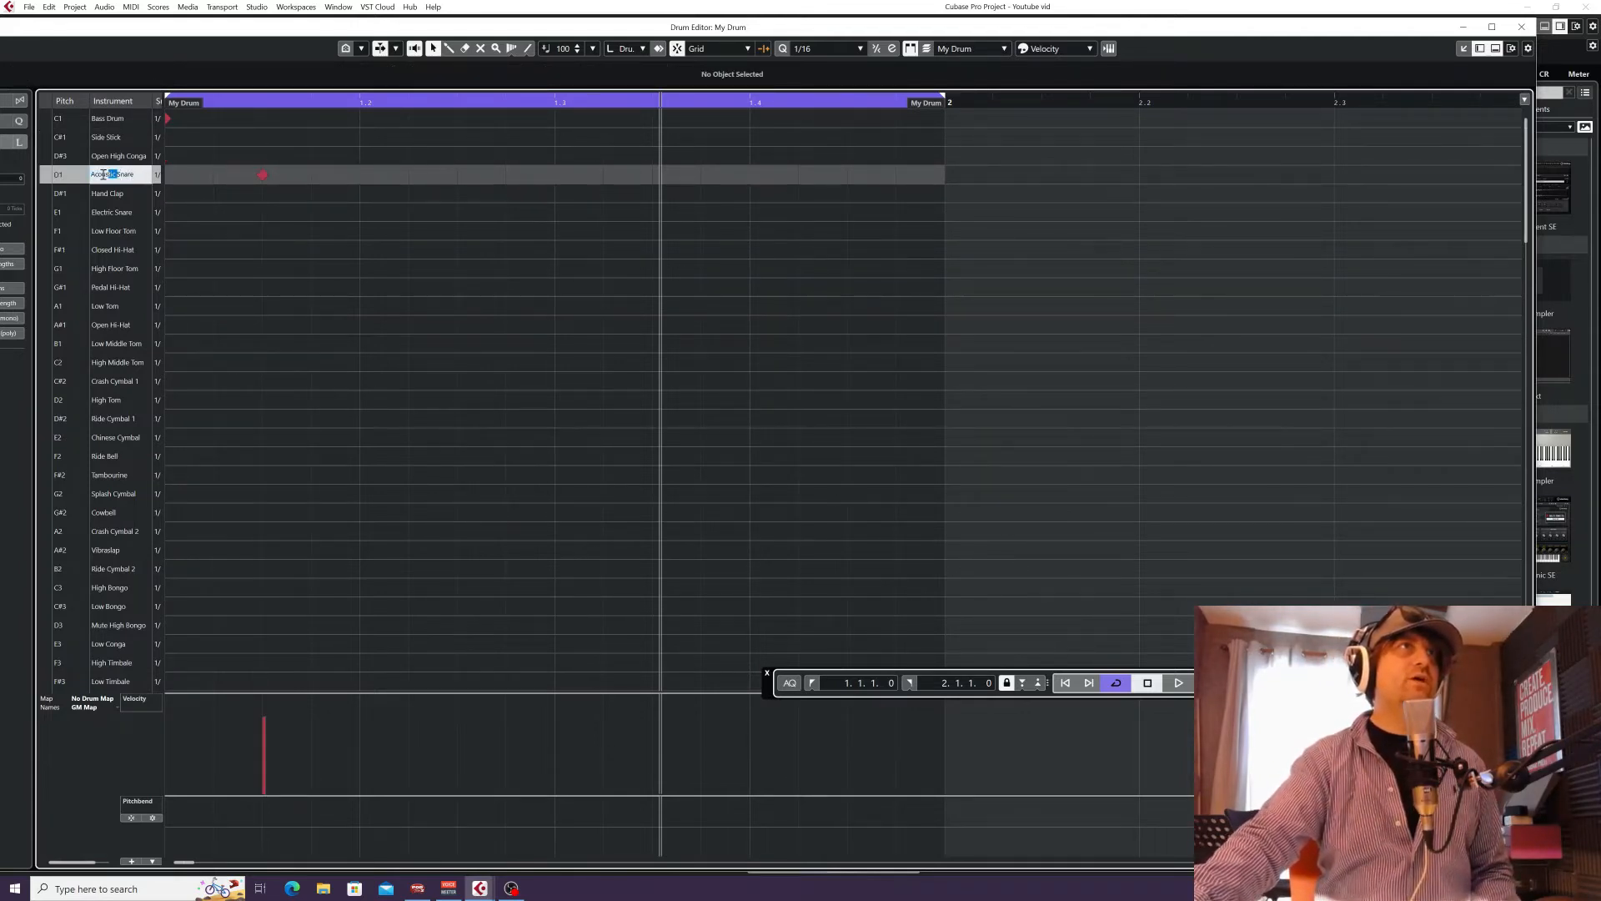
{"action": "key", "text": "BackSpace"}
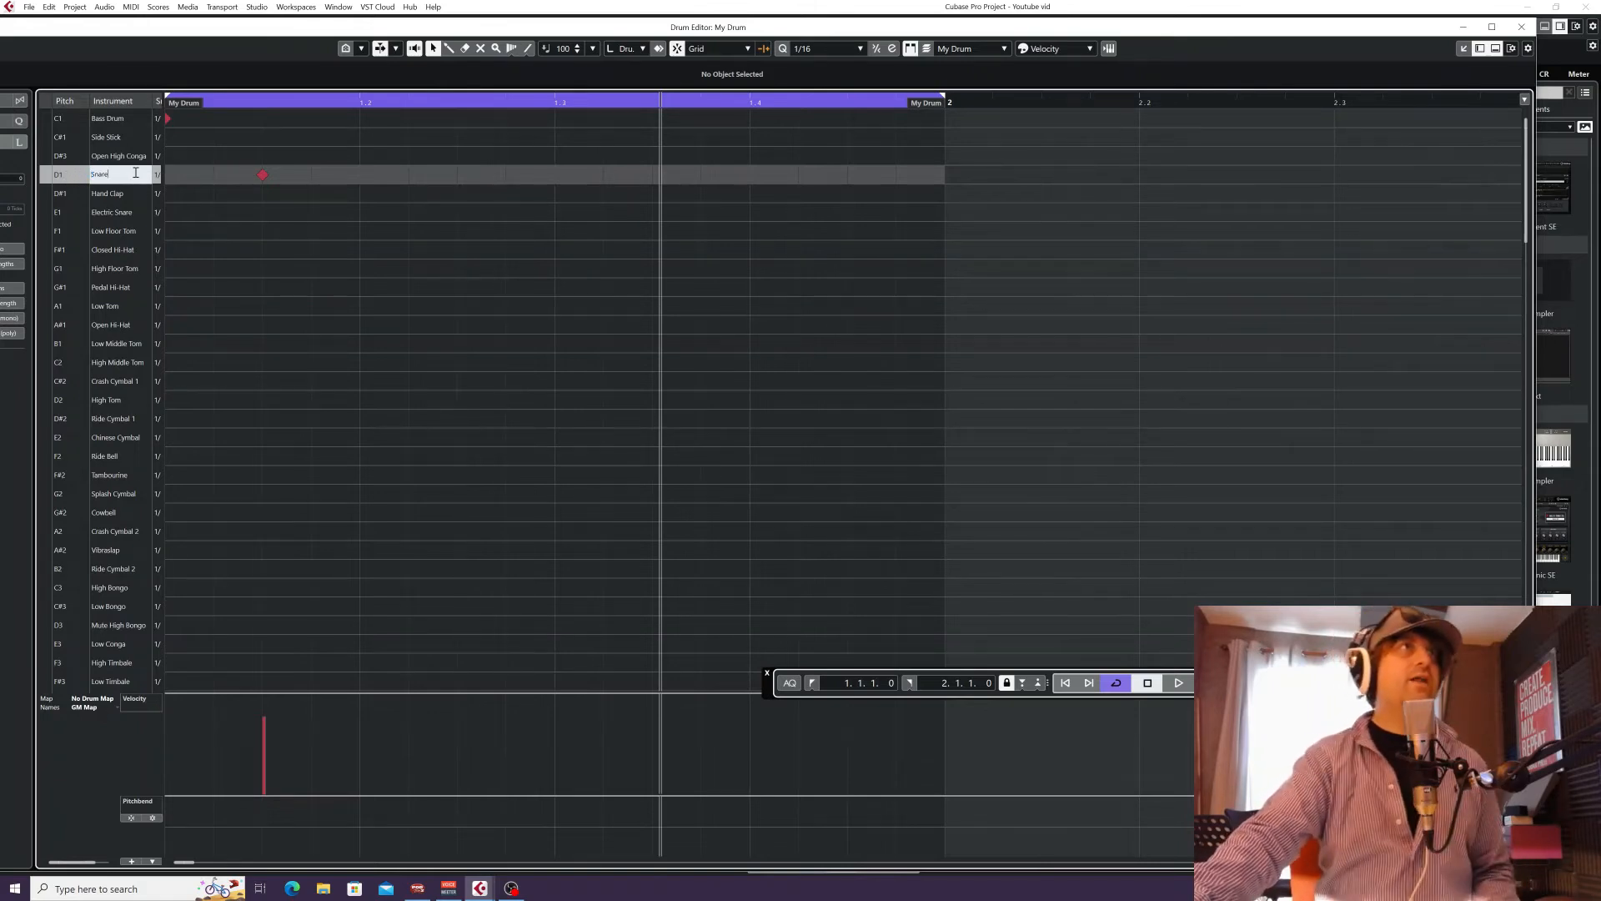
{"action": "left_click_drag", "start_coordinate": [64, 176], "coordinate": [66, 138]}
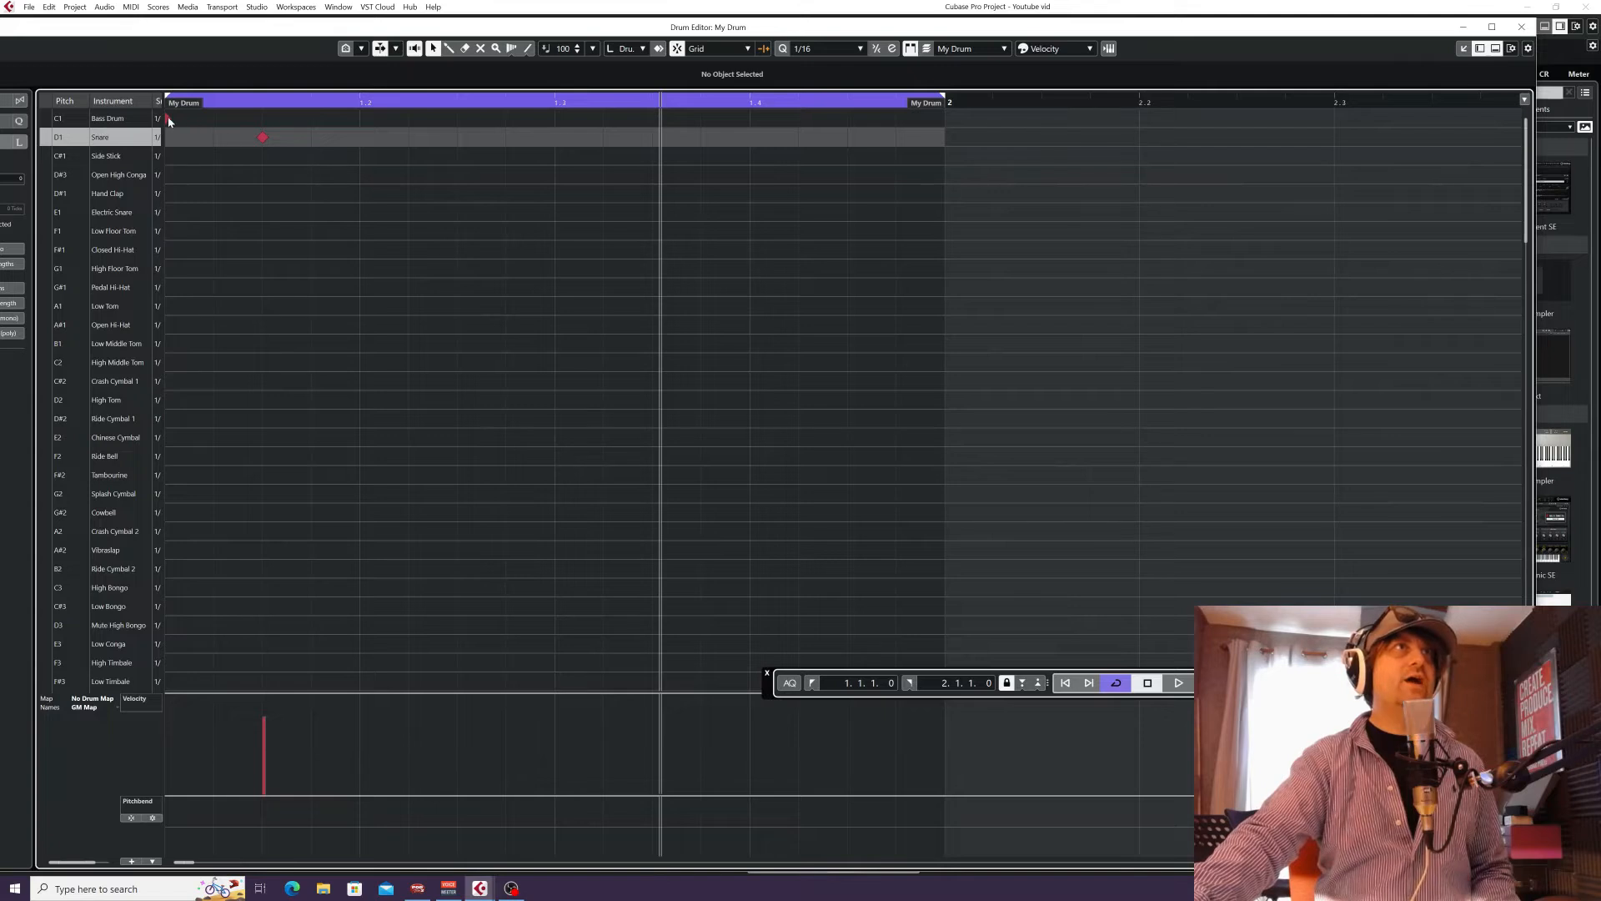
Copy the opening Bass Drum hit to the second sixteenth of beat 1 and audition the loop.
{"action": "left_click_drag", "start_coordinate": [166, 119], "coordinate": [204, 126]}
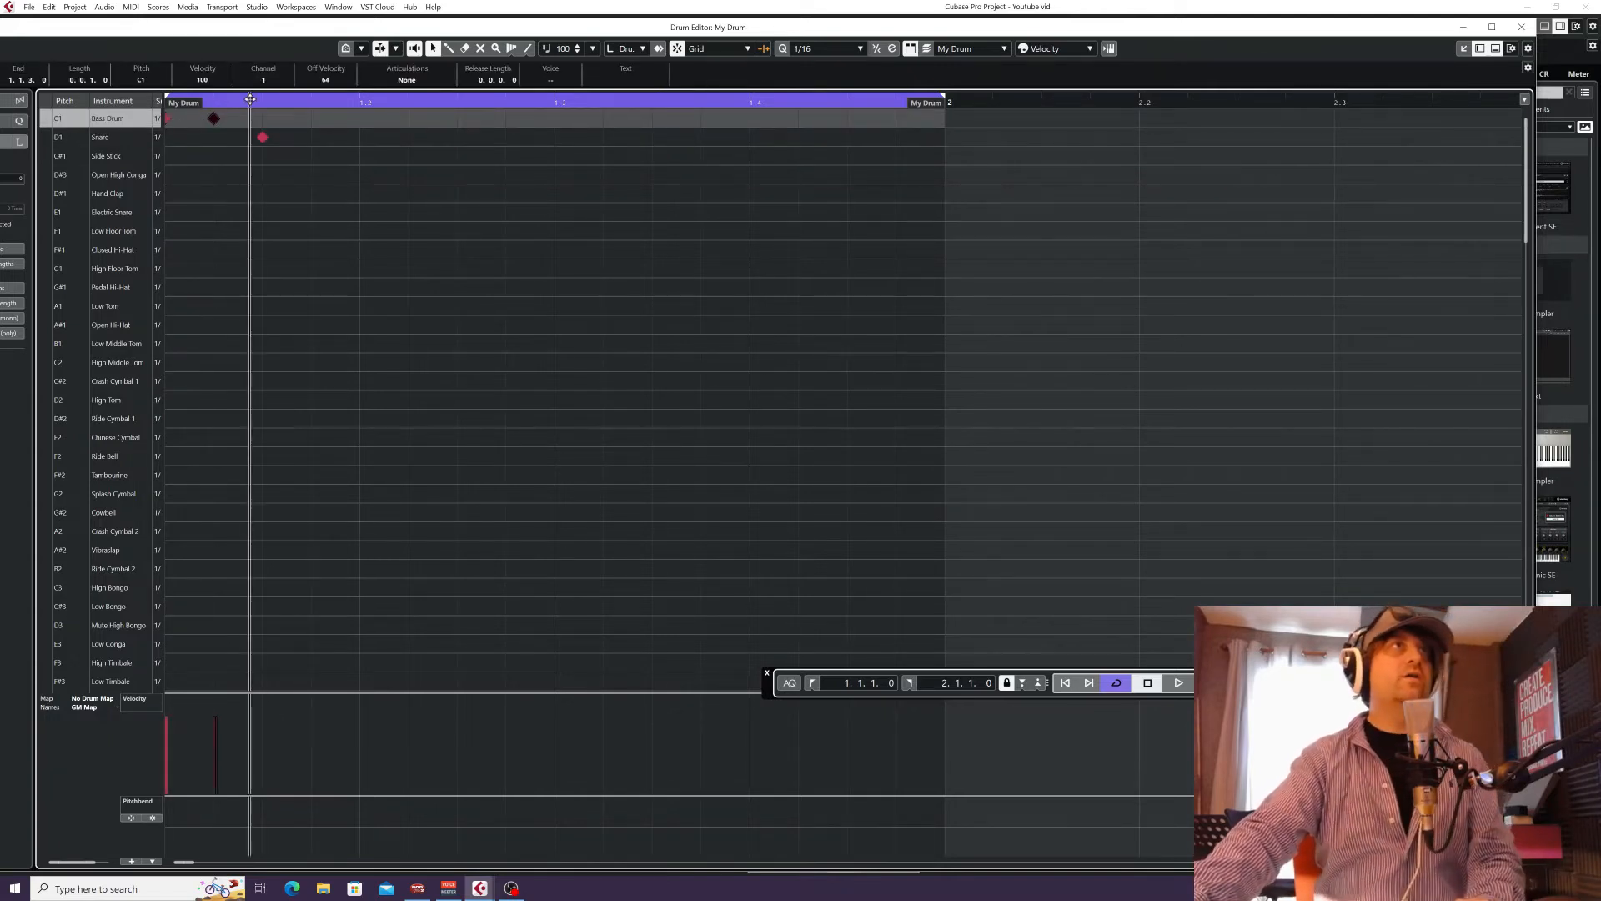
{"action": "key", "text": "space"}
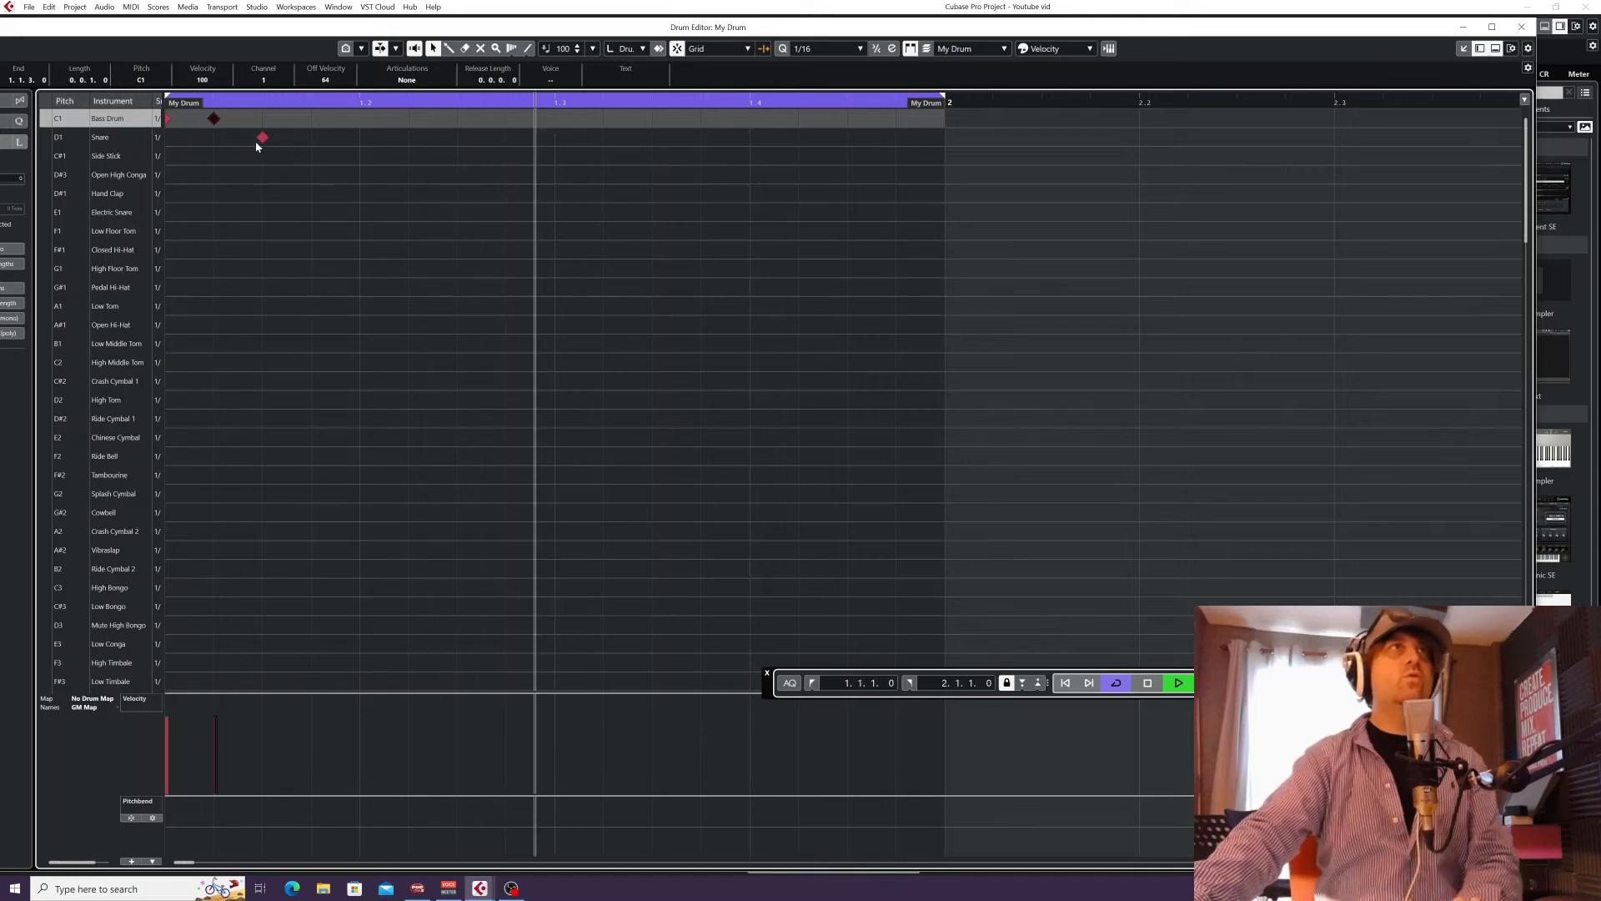
{"action": "key", "text": "space"}
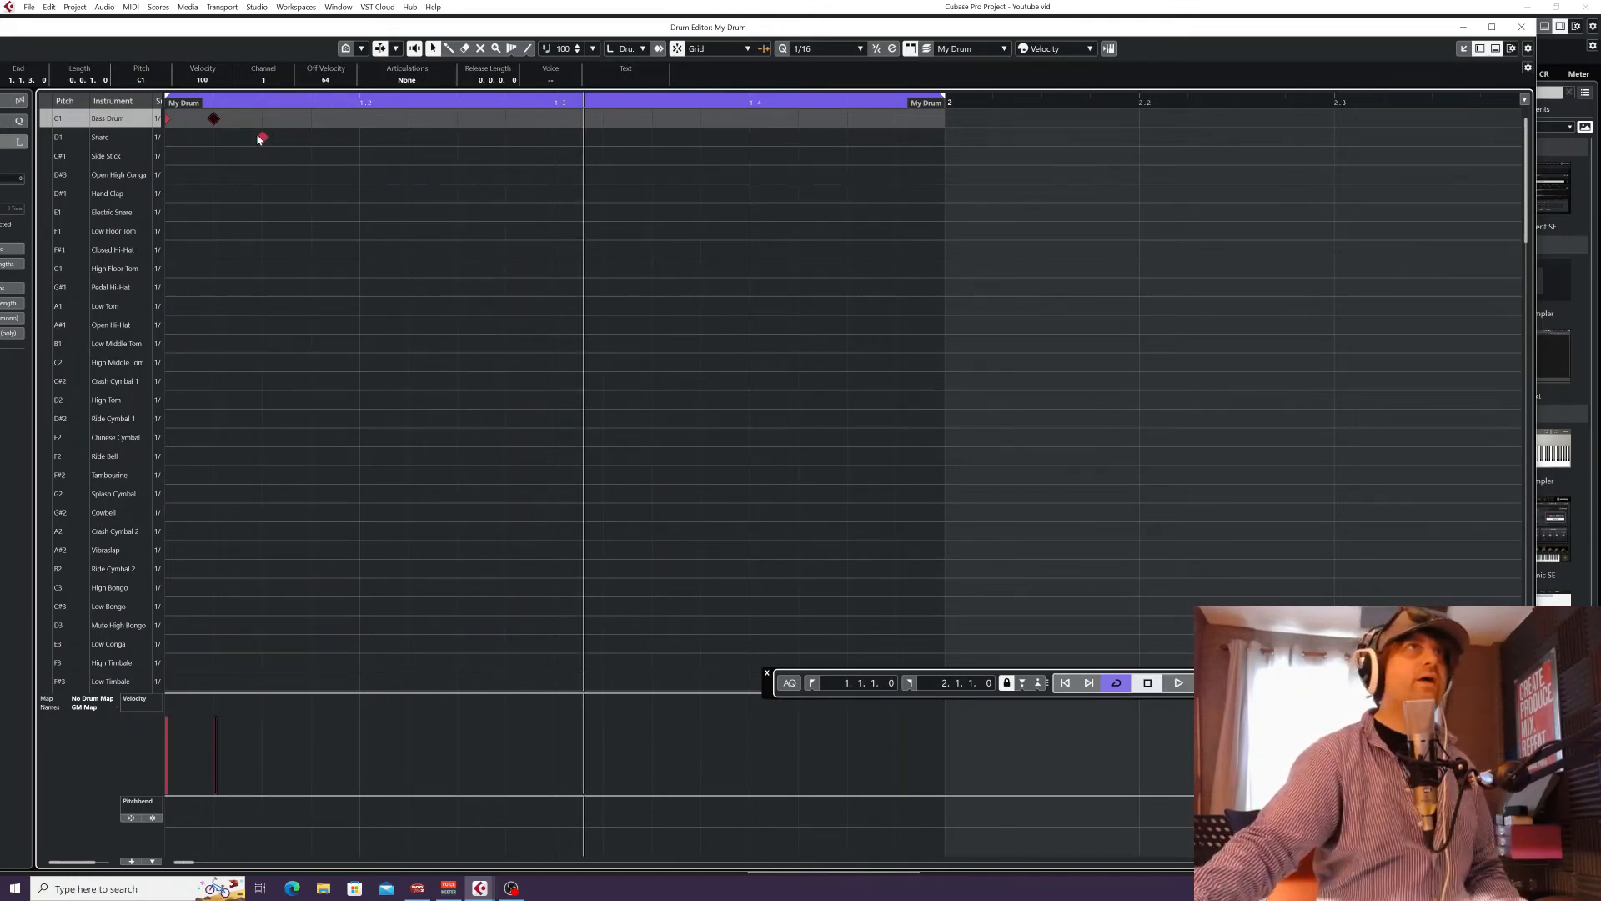
Move the Snare hit to beat 2 and the second Bass Drum hit to the third sixteenth of beat 1, checking them in playback.
{"action": "left_click_drag", "start_coordinate": [260, 138], "coordinate": [360, 137]}
{"action": "key", "text": "space"}
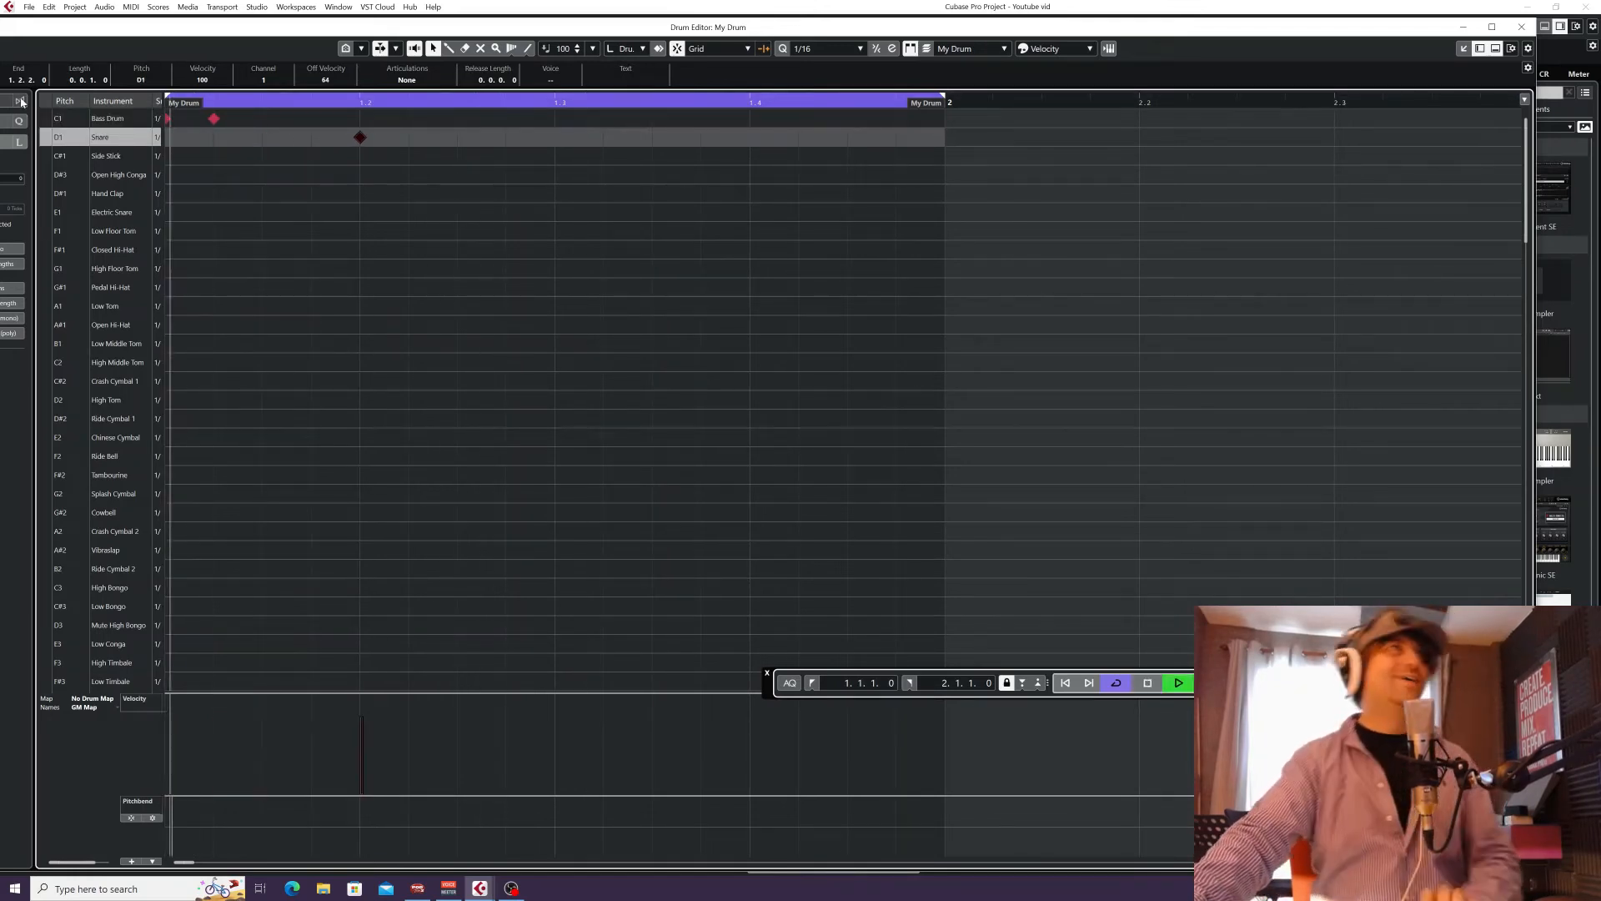
{"action": "left_click_drag", "start_coordinate": [214, 118], "coordinate": [245, 122]}
{"action": "key", "text": "space"}
Copy the two Bass Drum hits and the Snare hit so the same figure repeats from beat 3.
{"action": "left_click_drag", "start_coordinate": [398, 168], "coordinate": [167, 132]}
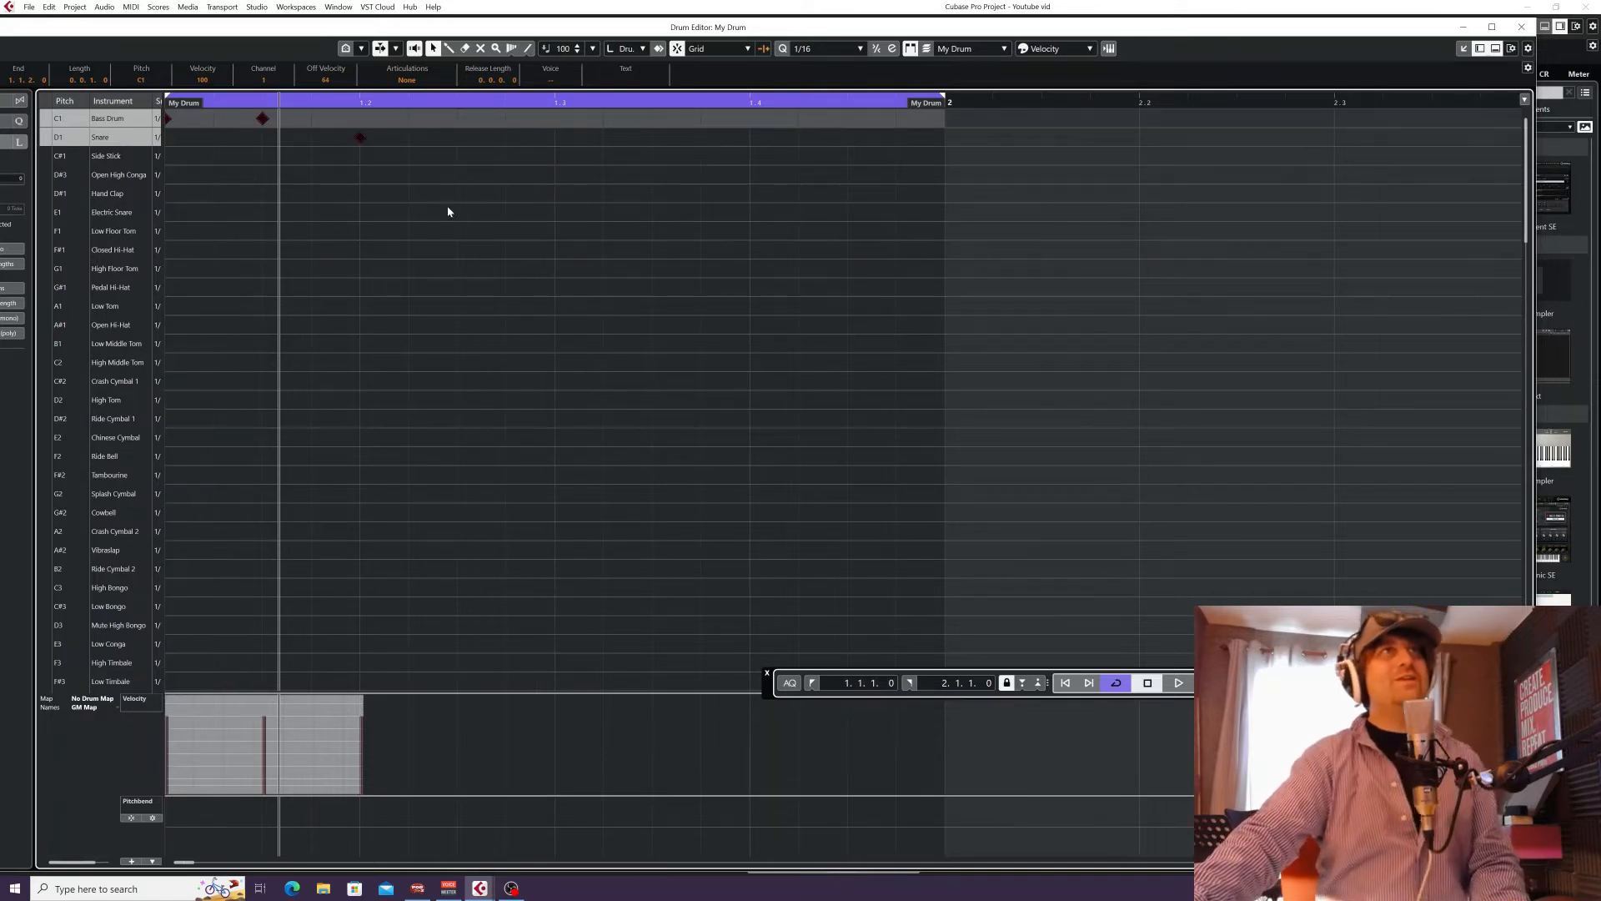
{"action": "left_click_drag", "start_coordinate": [447, 212], "coordinate": [557, 119]}
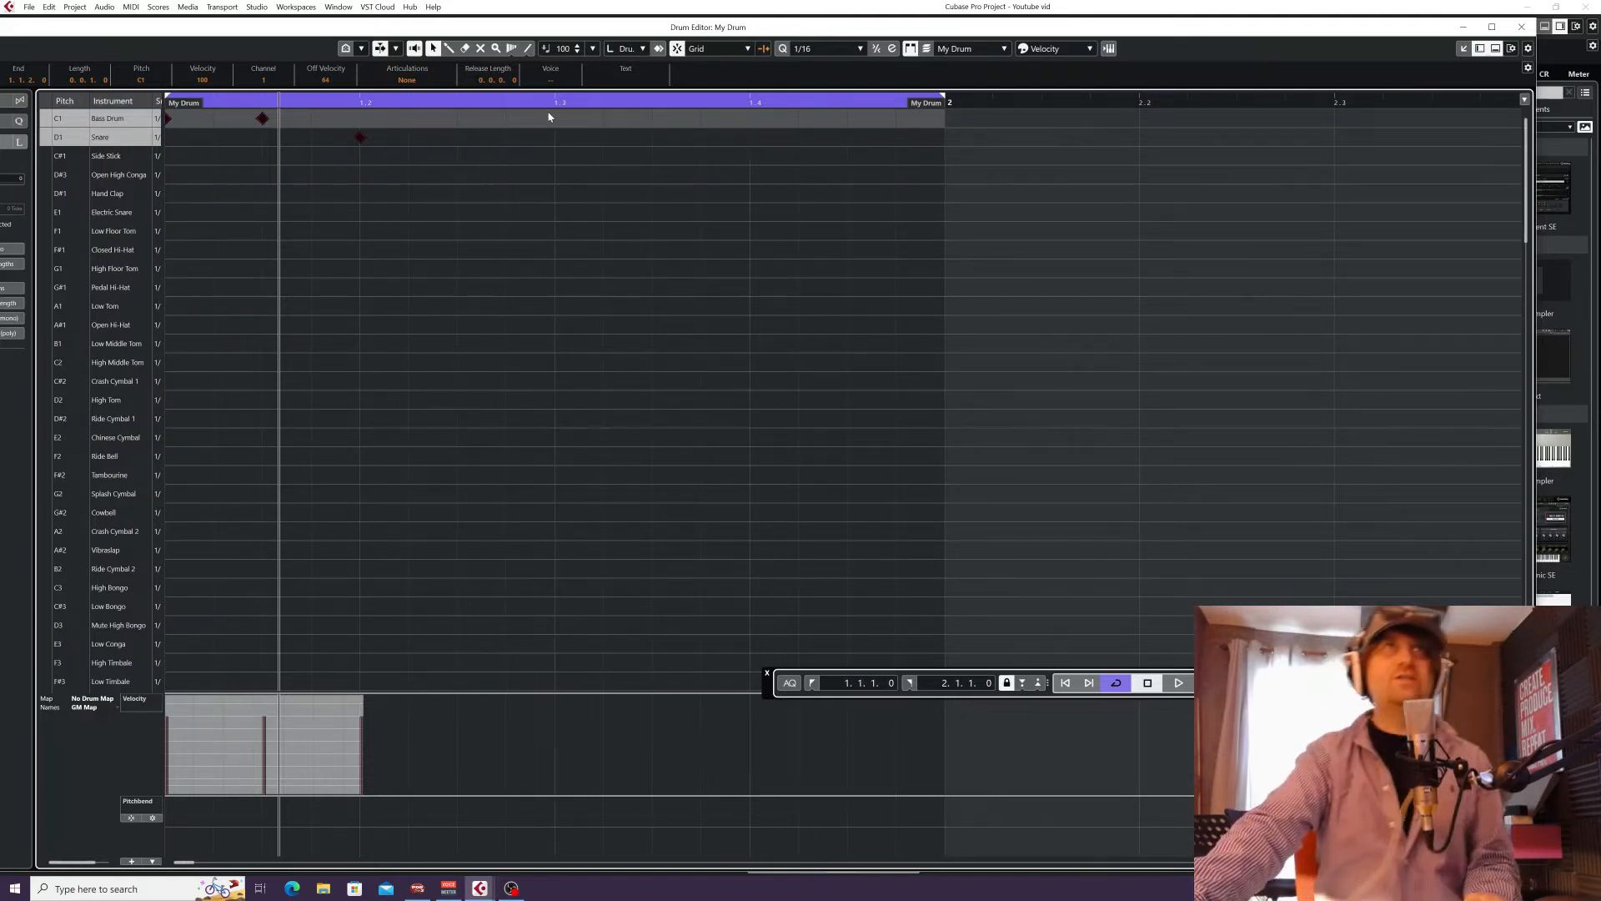
Draw a G1 High Floor Tom hit on the third sixteenth of beat 1 and select it.
{"action": "right_click", "coordinate": [417, 317]}
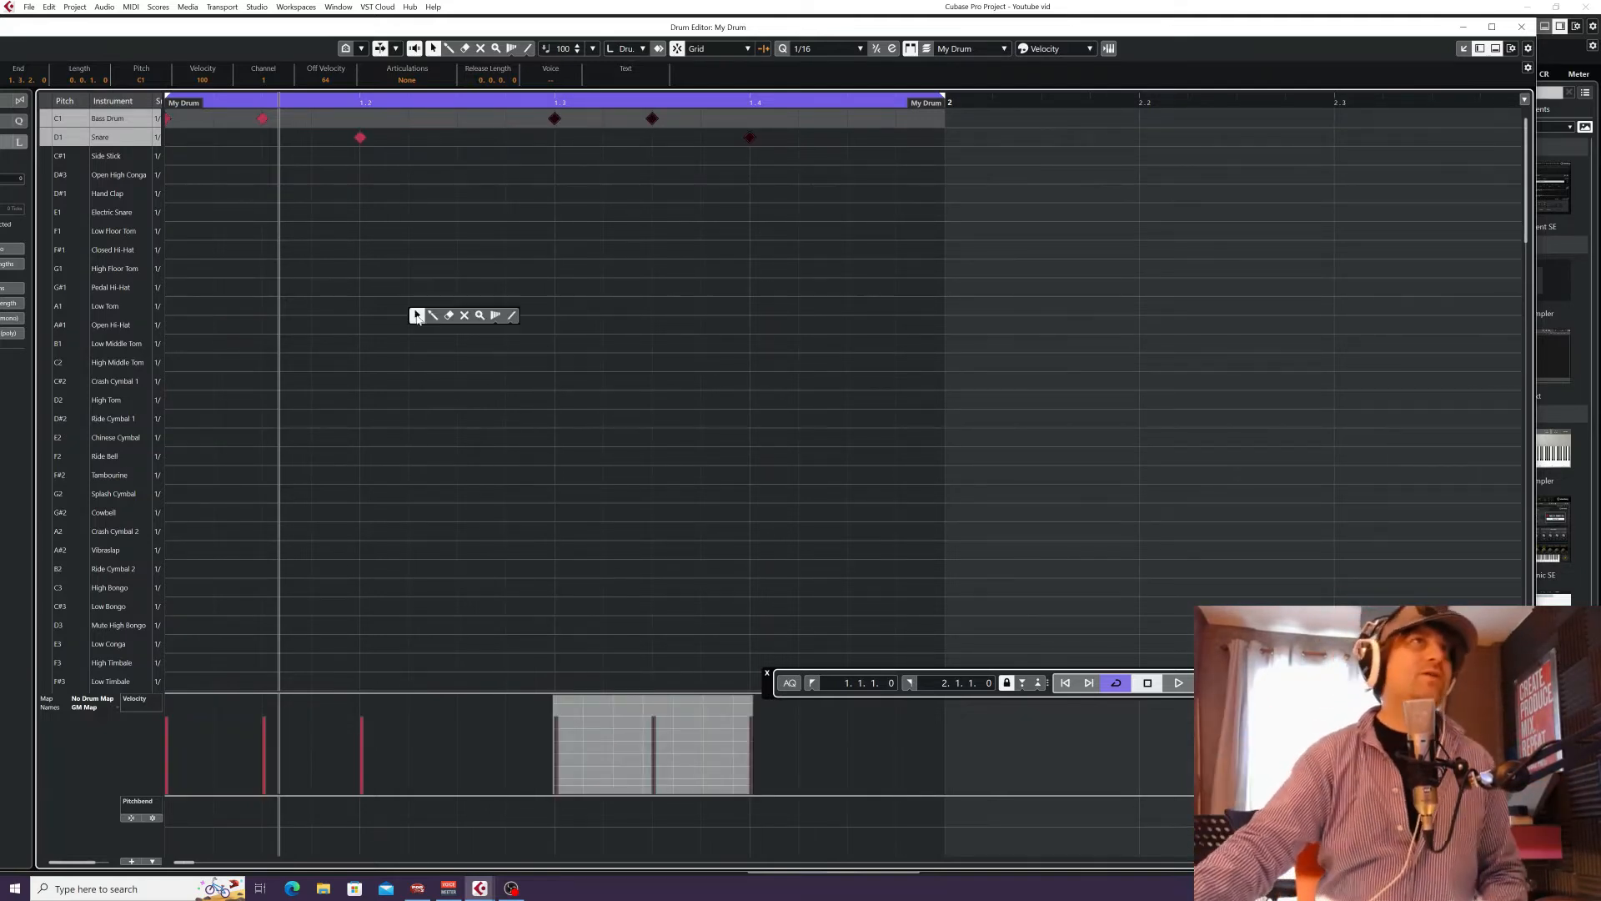
{"action": "left_click", "coordinate": [417, 315]}
{"action": "left_click", "coordinate": [261, 267]}
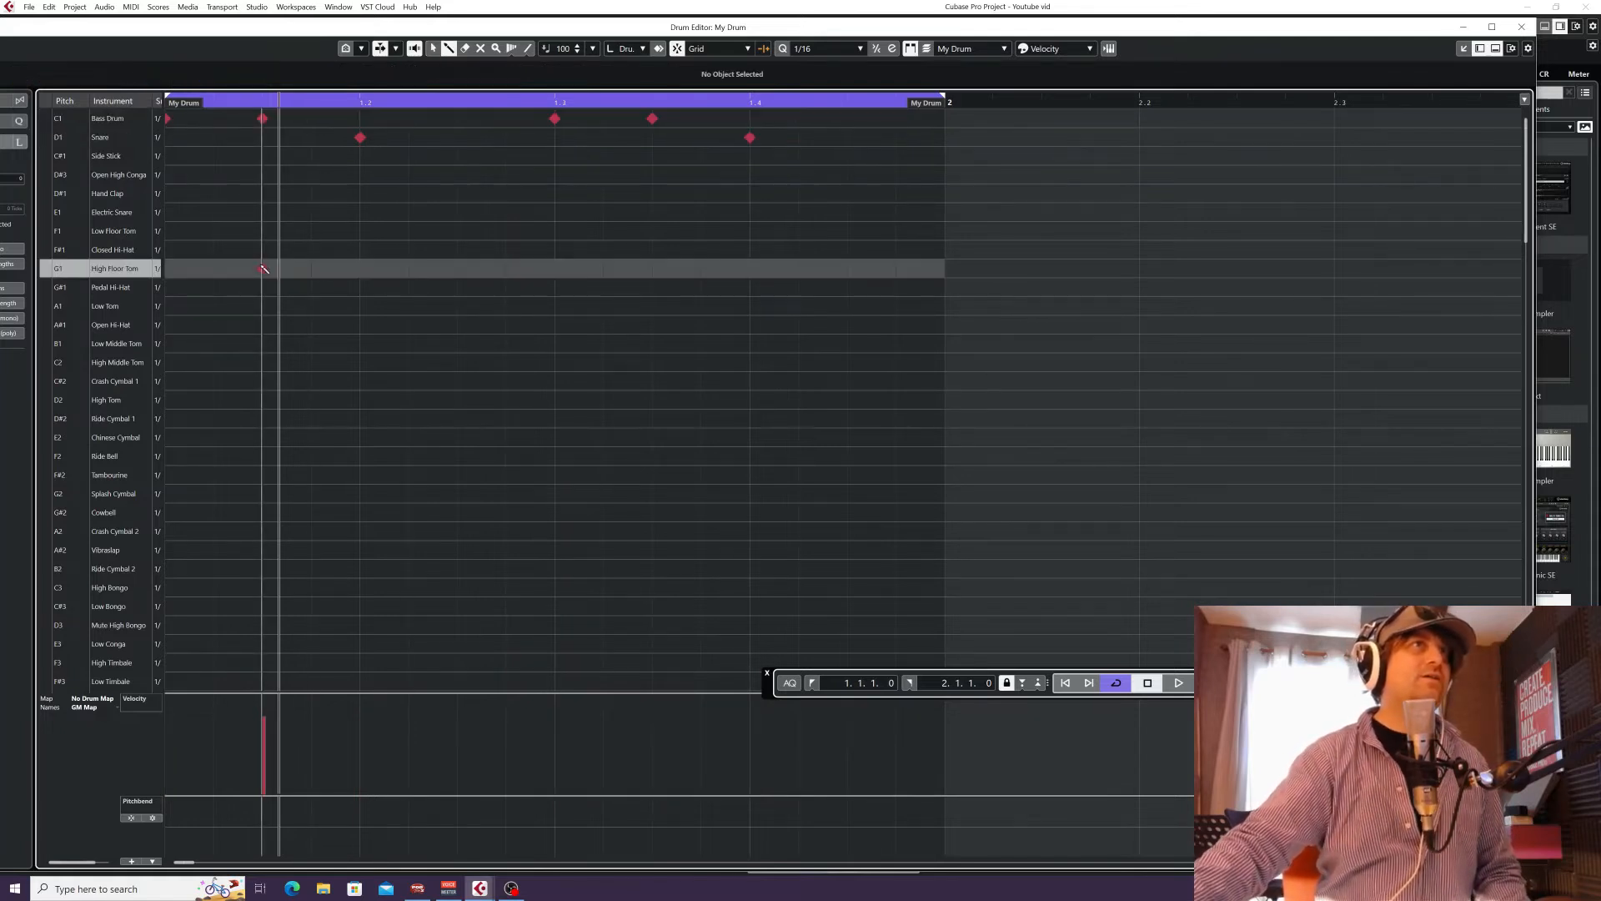
{"action": "right_click", "coordinate": [261, 267]}
{"action": "left_click", "coordinate": [261, 267]}
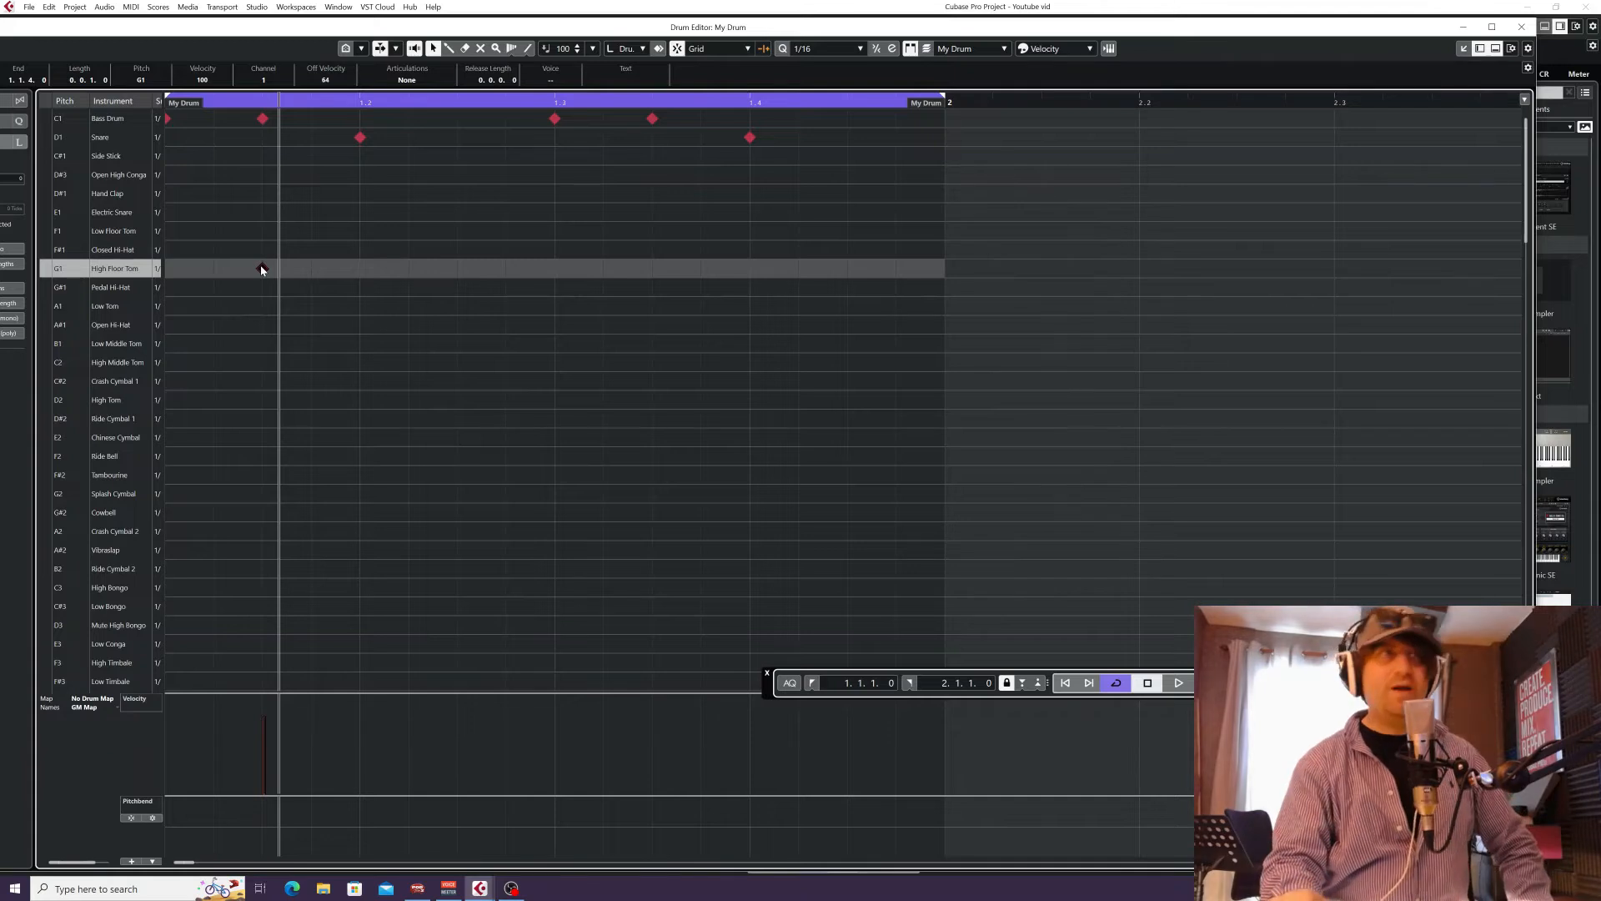
Audition the other slices by shifting the selected hit through the drum lanes, and leave it on D2 High Tom.
{"action": "key", "text": "Down"}
{"action": "key", "text": "Down"}
{"action": "key", "text": "Down"}
{"action": "key", "text": "Down"}
{"action": "key", "text": "Up"}
{"action": "key", "text": "Up"}
{"action": "key", "text": "Up"}
{"action": "key", "text": "Up"}
{"action": "key", "text": "Up"}
{"action": "key", "text": "Up"}
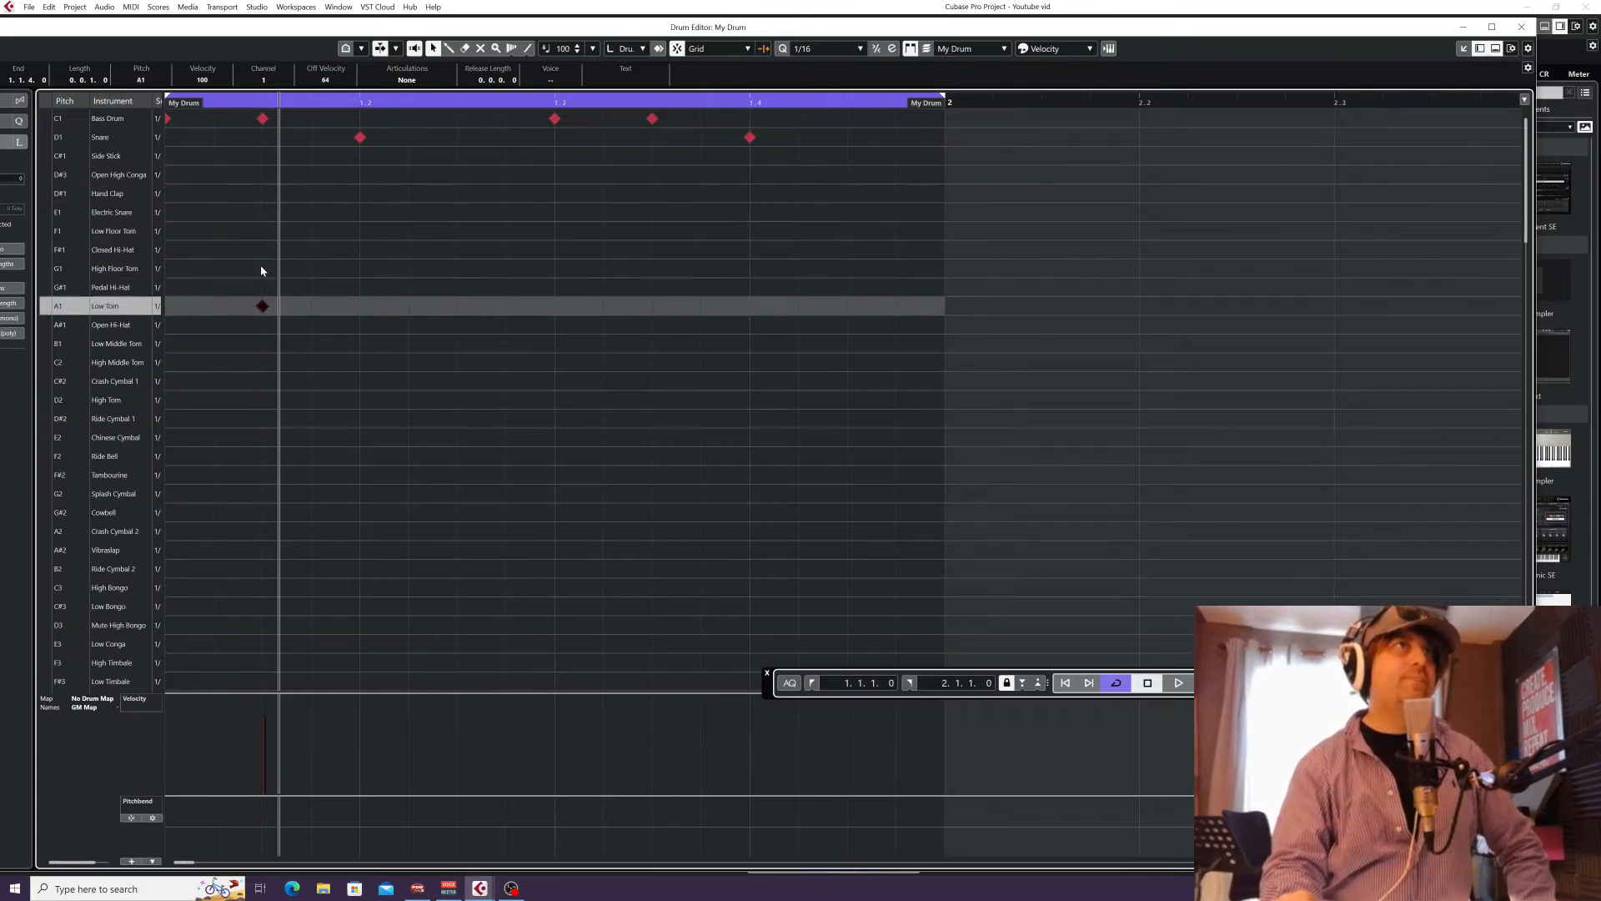
{"action": "key", "text": "Up"}
{"action": "key", "text": "Up"}
{"action": "key", "text": "Up"}
{"action": "key", "text": "Up"}
{"action": "key", "text": "Up"}
{"action": "key", "text": "Up"}
{"action": "key", "text": "Up"}
{"action": "key", "text": "Up"}
{"action": "key", "text": "Up"}
{"action": "key", "text": "Up"}
{"action": "key", "text": "Up"}
{"action": "key", "text": "Up"}
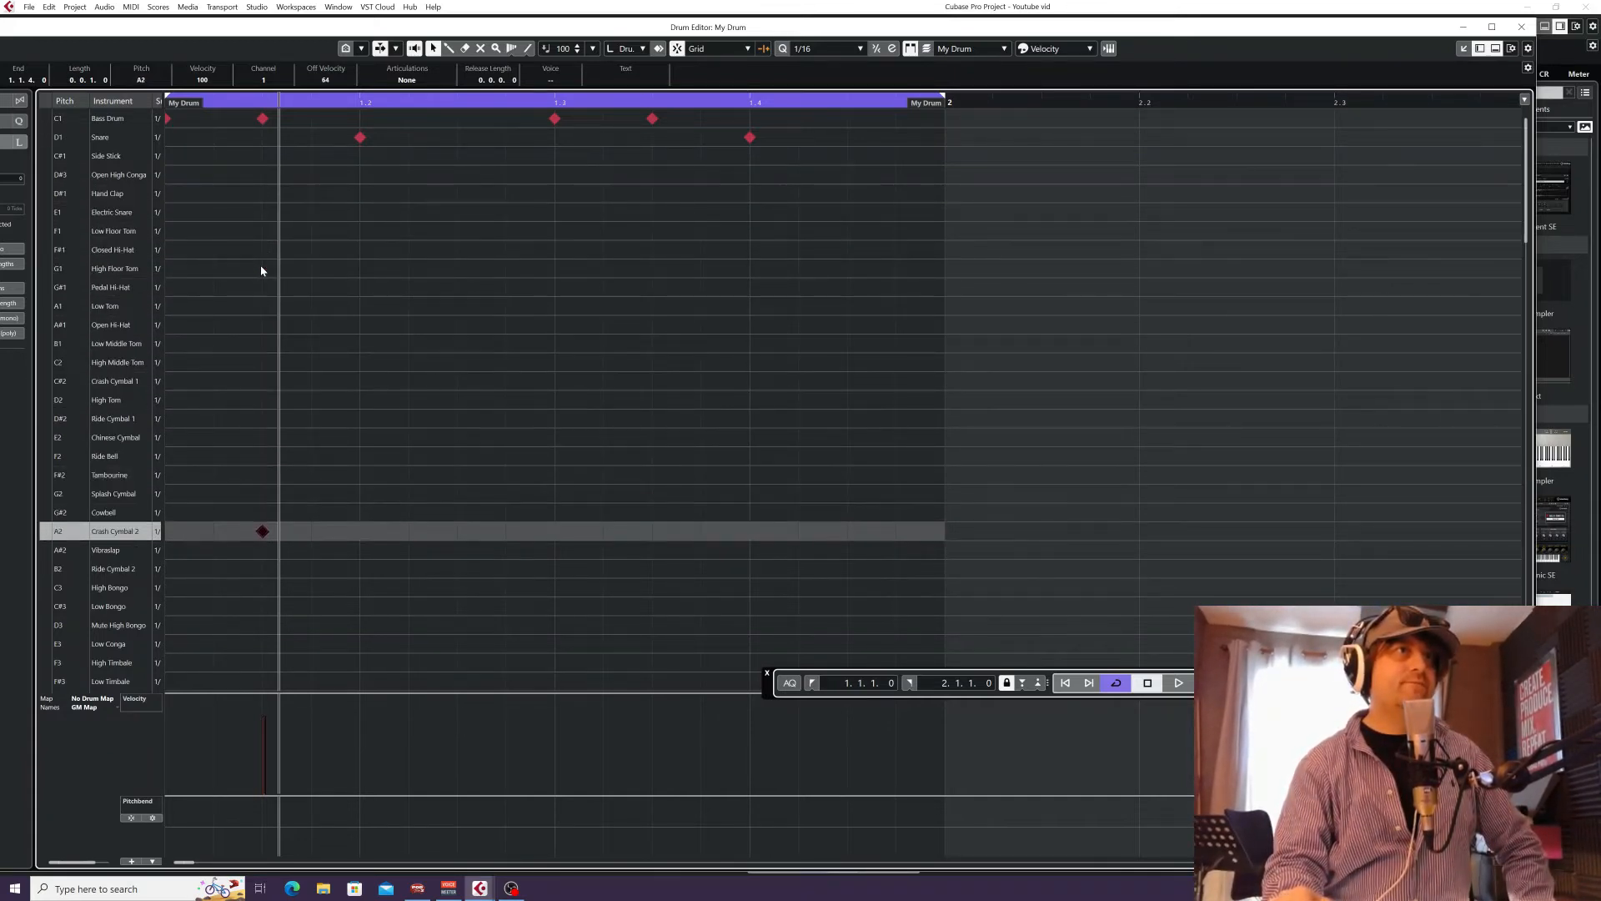
{"action": "key", "text": "Up"}
{"action": "key", "text": "Up"}
{"action": "key", "text": "Up"}
{"action": "key", "text": "Up"}
{"action": "key", "text": "Up"}
{"action": "key", "text": "Up"}
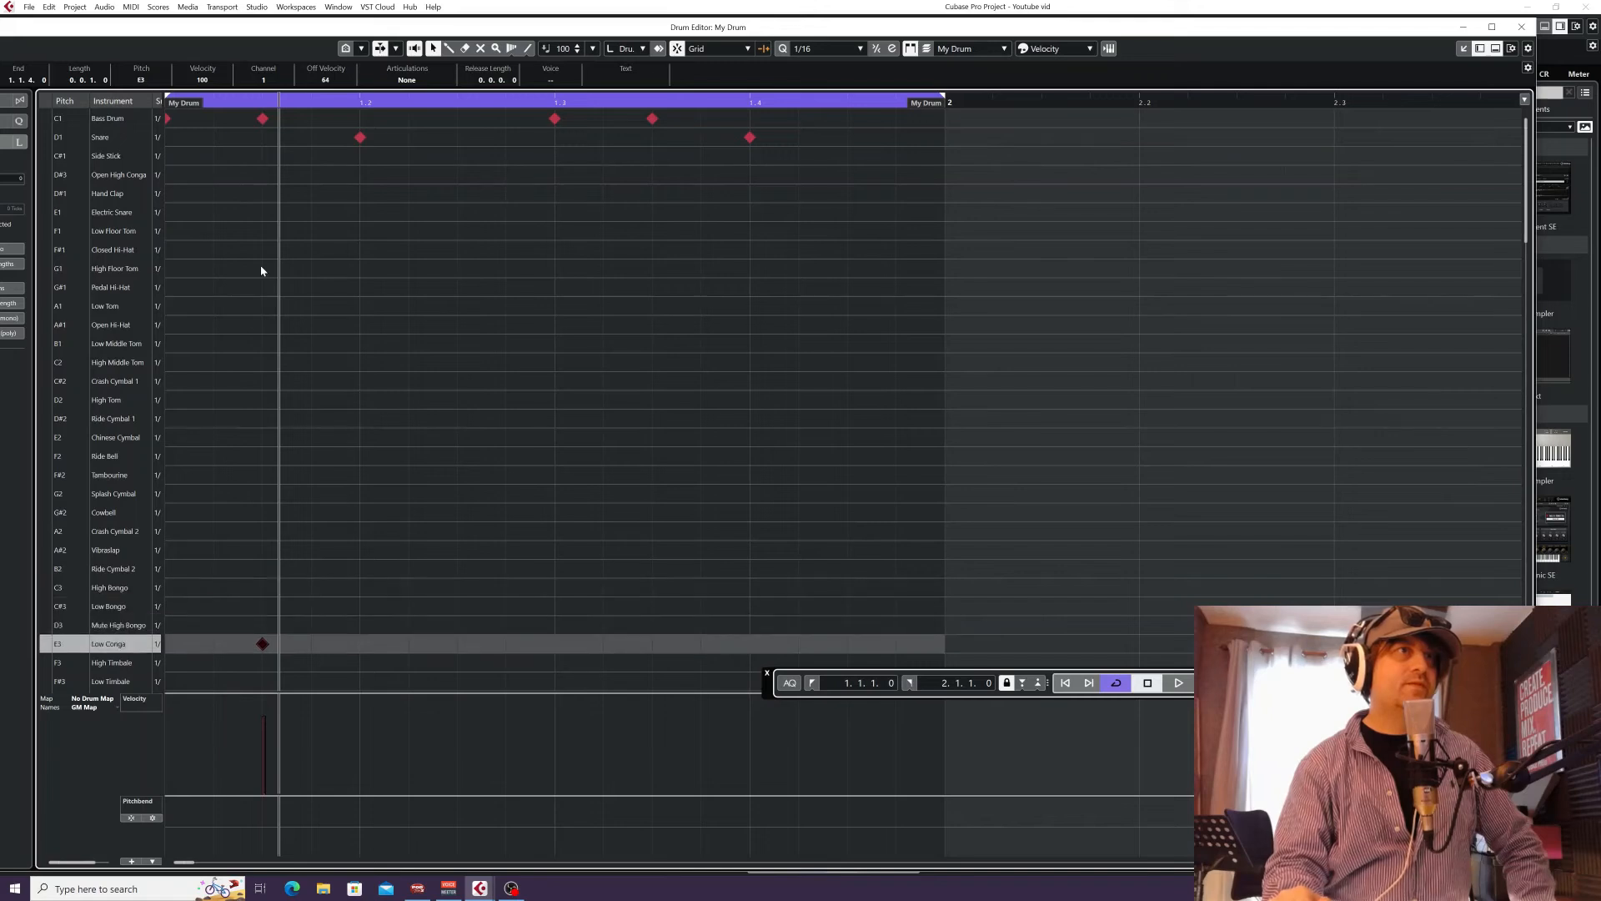
{"action": "key", "text": "Up"}
{"action": "key", "text": "Up"}
{"action": "key", "text": "Up"}
{"action": "key", "text": "Up"}
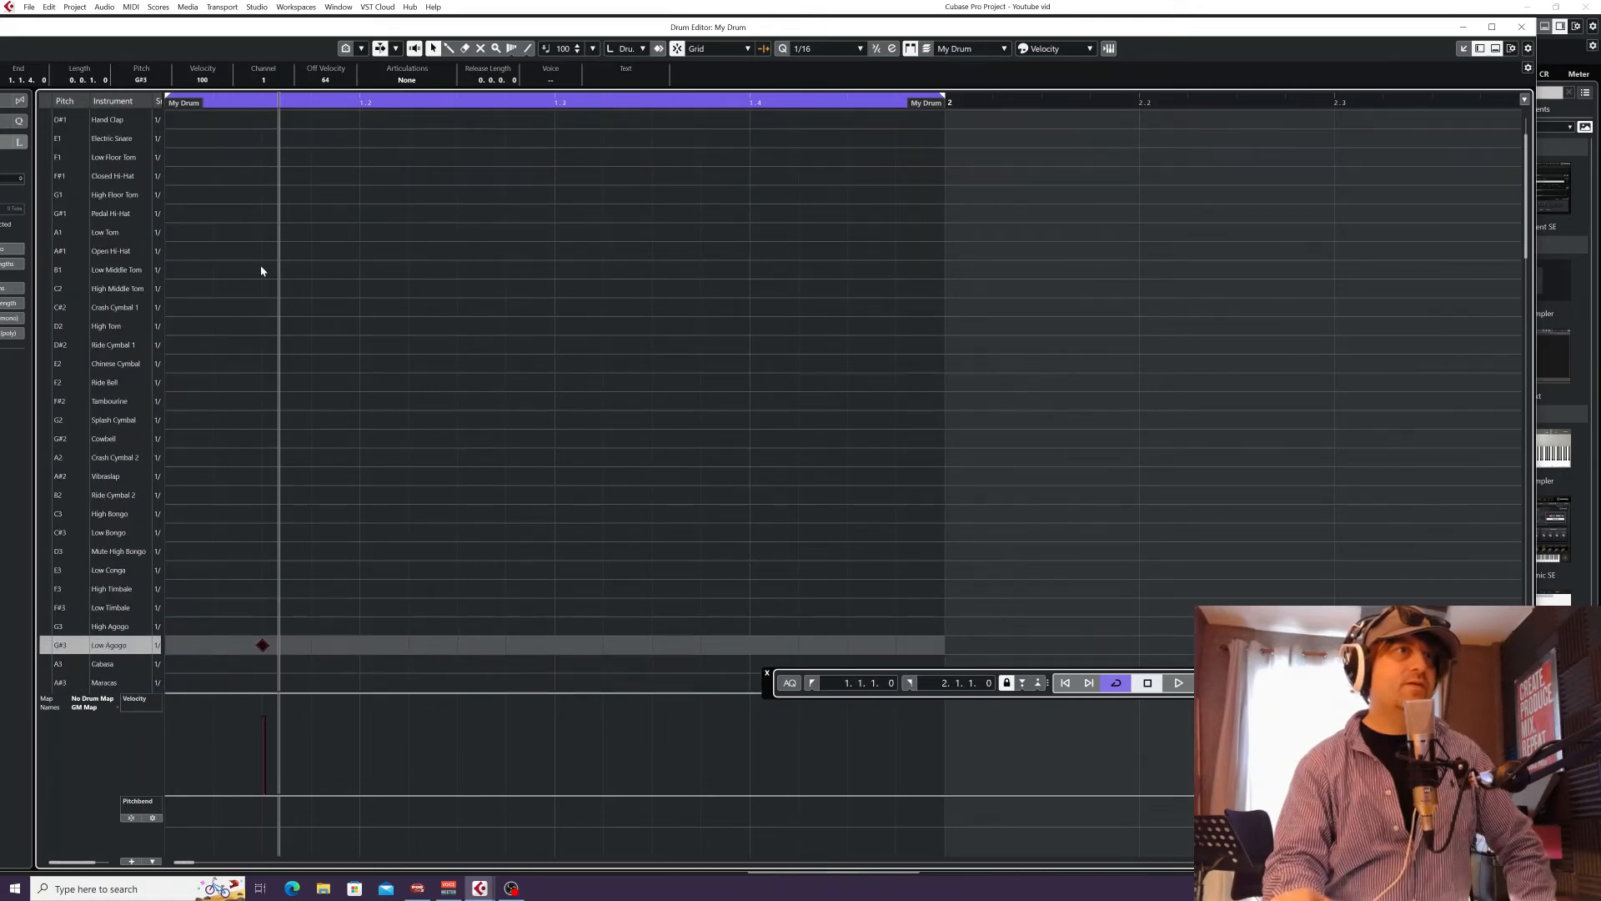
{"action": "key", "text": "Down"}
{"action": "key", "text": "Down"}
{"action": "key", "text": "Down"}
{"action": "key", "text": "Down"}
{"action": "key", "text": "Down"}
{"action": "key", "text": "Down"}
{"action": "key", "text": "Down"}
{"action": "key", "text": "Down"}
{"action": "key", "text": "Down"}
{"action": "key", "text": "Down"}
{"action": "key", "text": "Down"}
{"action": "key", "text": "Down"}
{"action": "key", "text": "Down"}
{"action": "key", "text": "Down"}
{"action": "key", "text": "Down"}
{"action": "key", "text": "Down"}
{"action": "key", "text": "Down"}
{"action": "key", "text": "Down"}
{"action": "key", "text": "Down"}
{"action": "key", "text": "Down"}
{"action": "key", "text": "Up"}
{"action": "key", "text": "Up"}
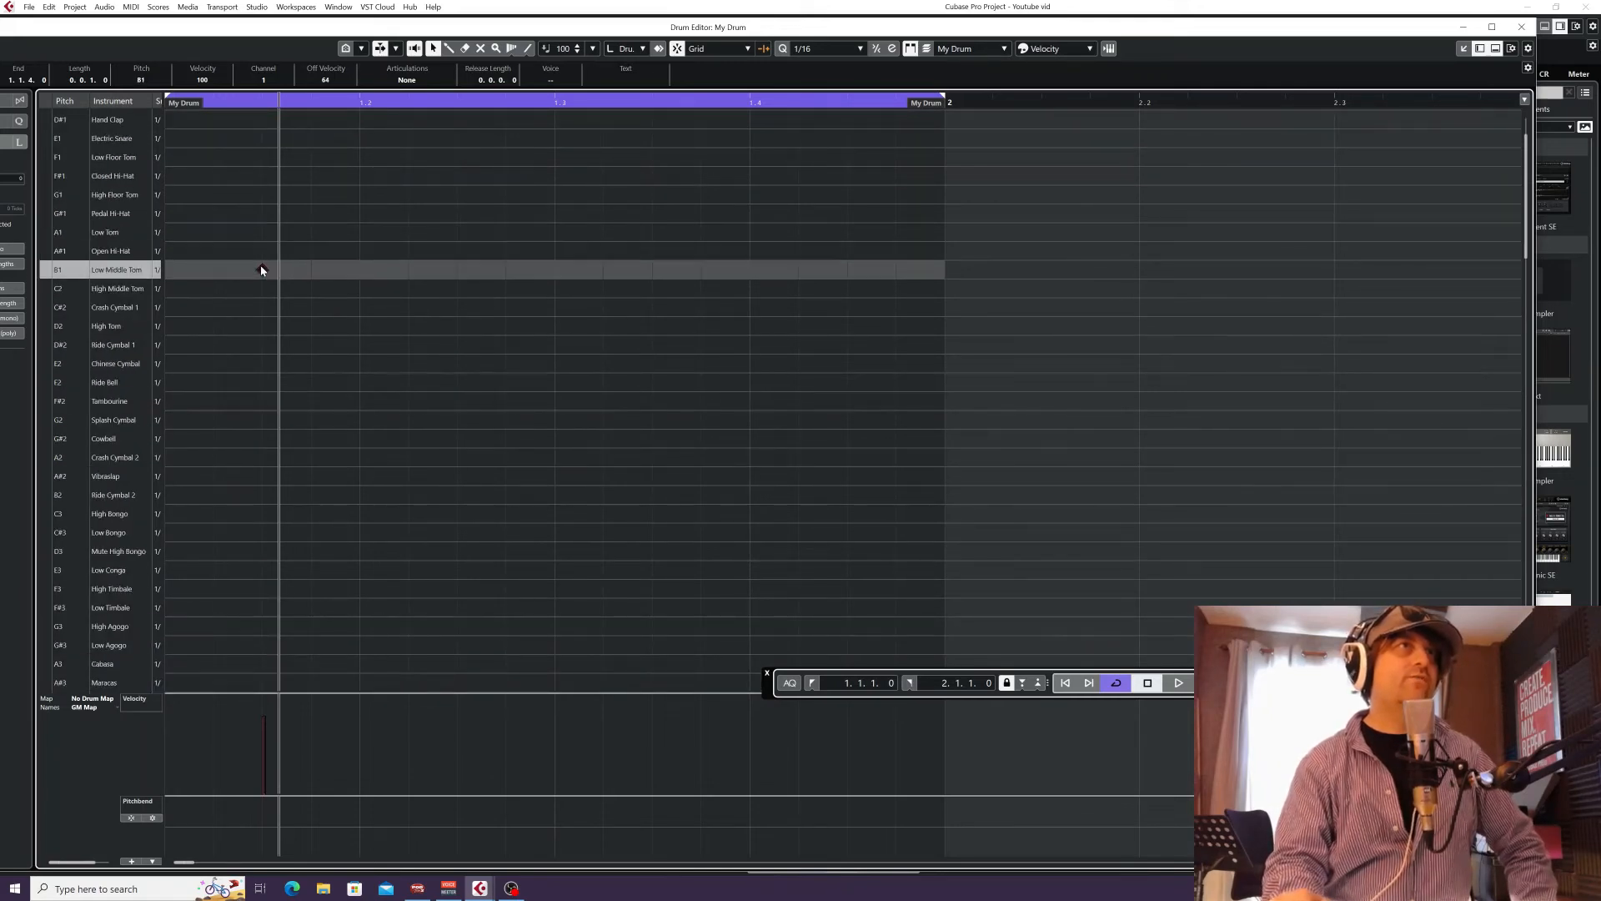
{"action": "key", "text": "Up"}
{"action": "key", "text": "Up"}
{"action": "key", "text": "Up"}
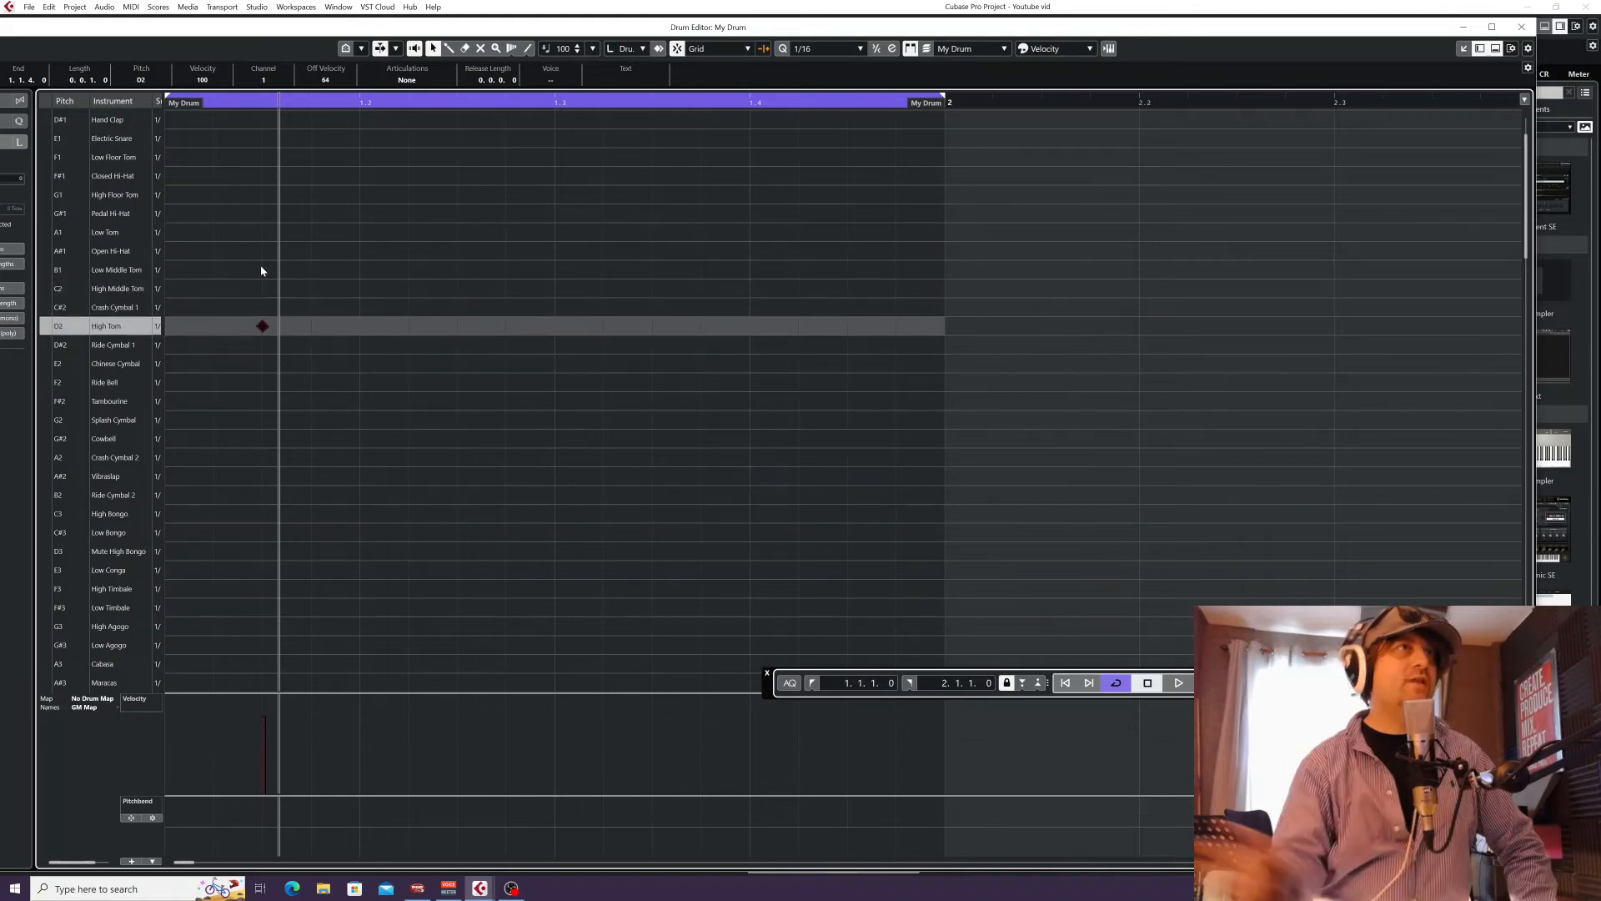
Move the High Tom lane directly below Snare and copy its hit to the third sixteenth of beats 2, 3 and 4.
{"action": "left_click_drag", "start_coordinate": [62, 326], "coordinate": [78, 152]}
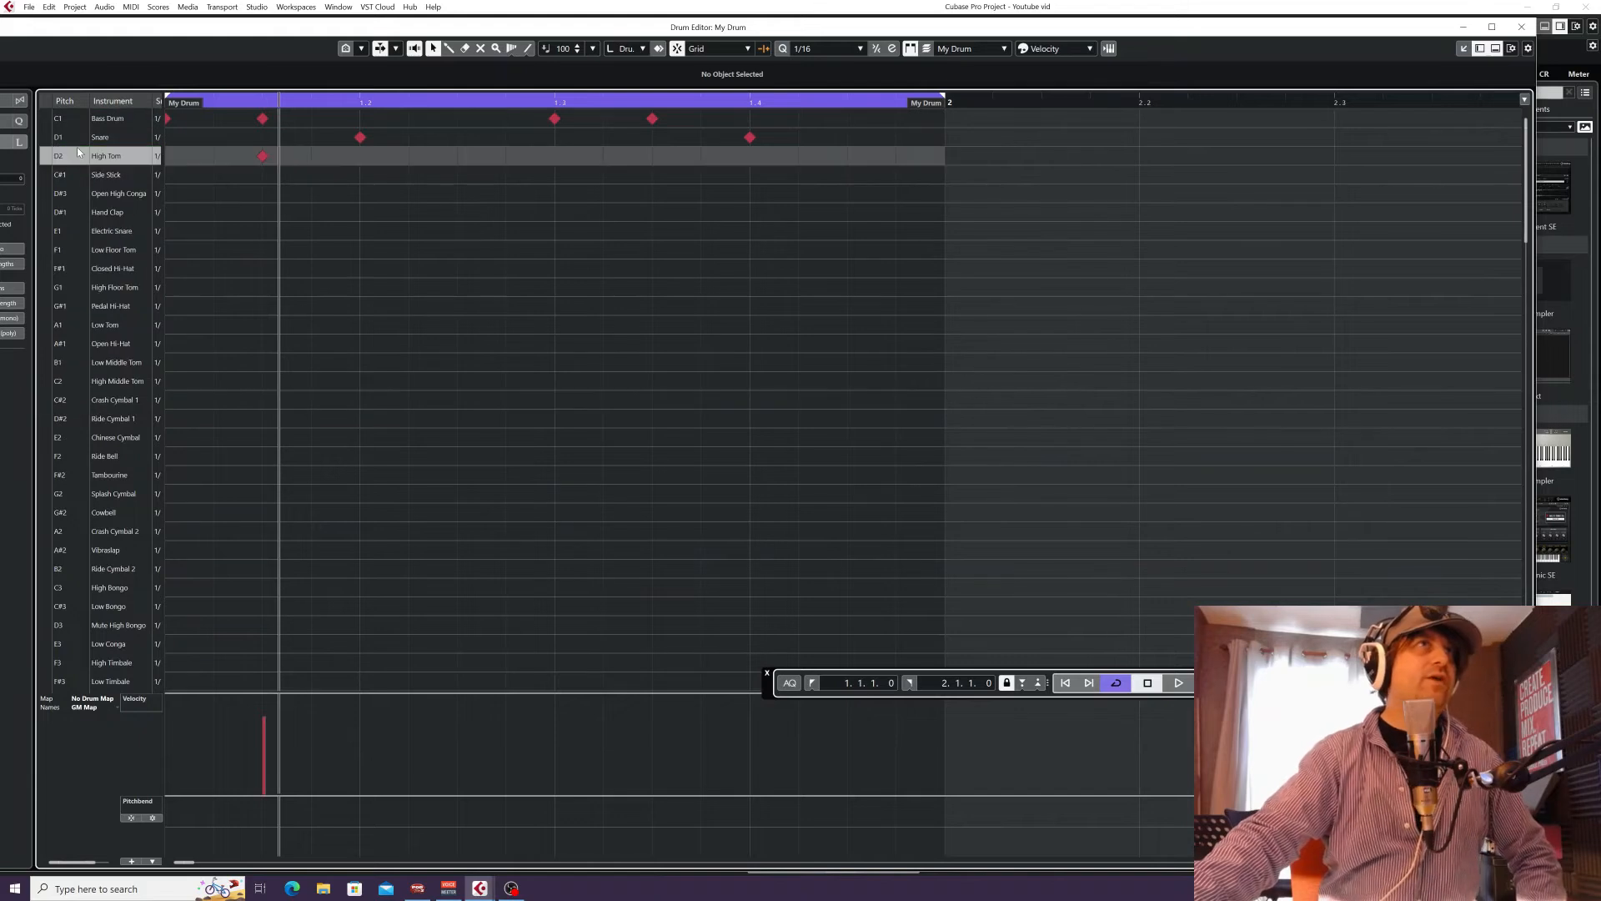
{"action": "left_click_drag", "start_coordinate": [265, 160], "coordinate": [847, 157]}
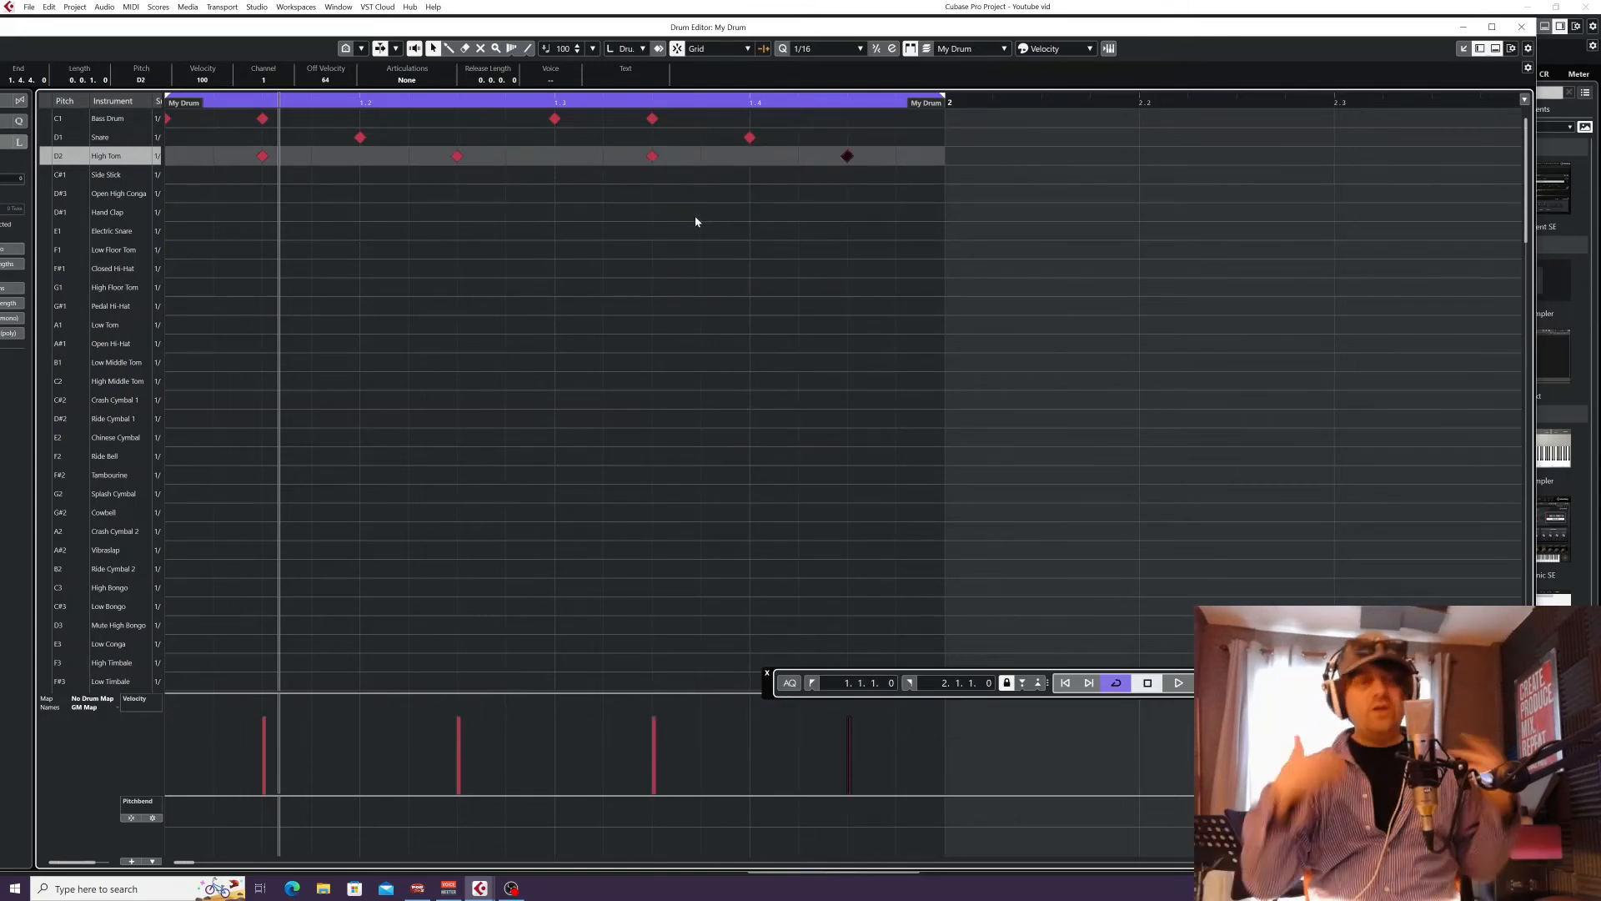
Lower the velocities of the High Tom hits in beats 2 and 4, and set the last Bass Drum hit's velocity to 86.
{"action": "left_click", "coordinate": [696, 221]}
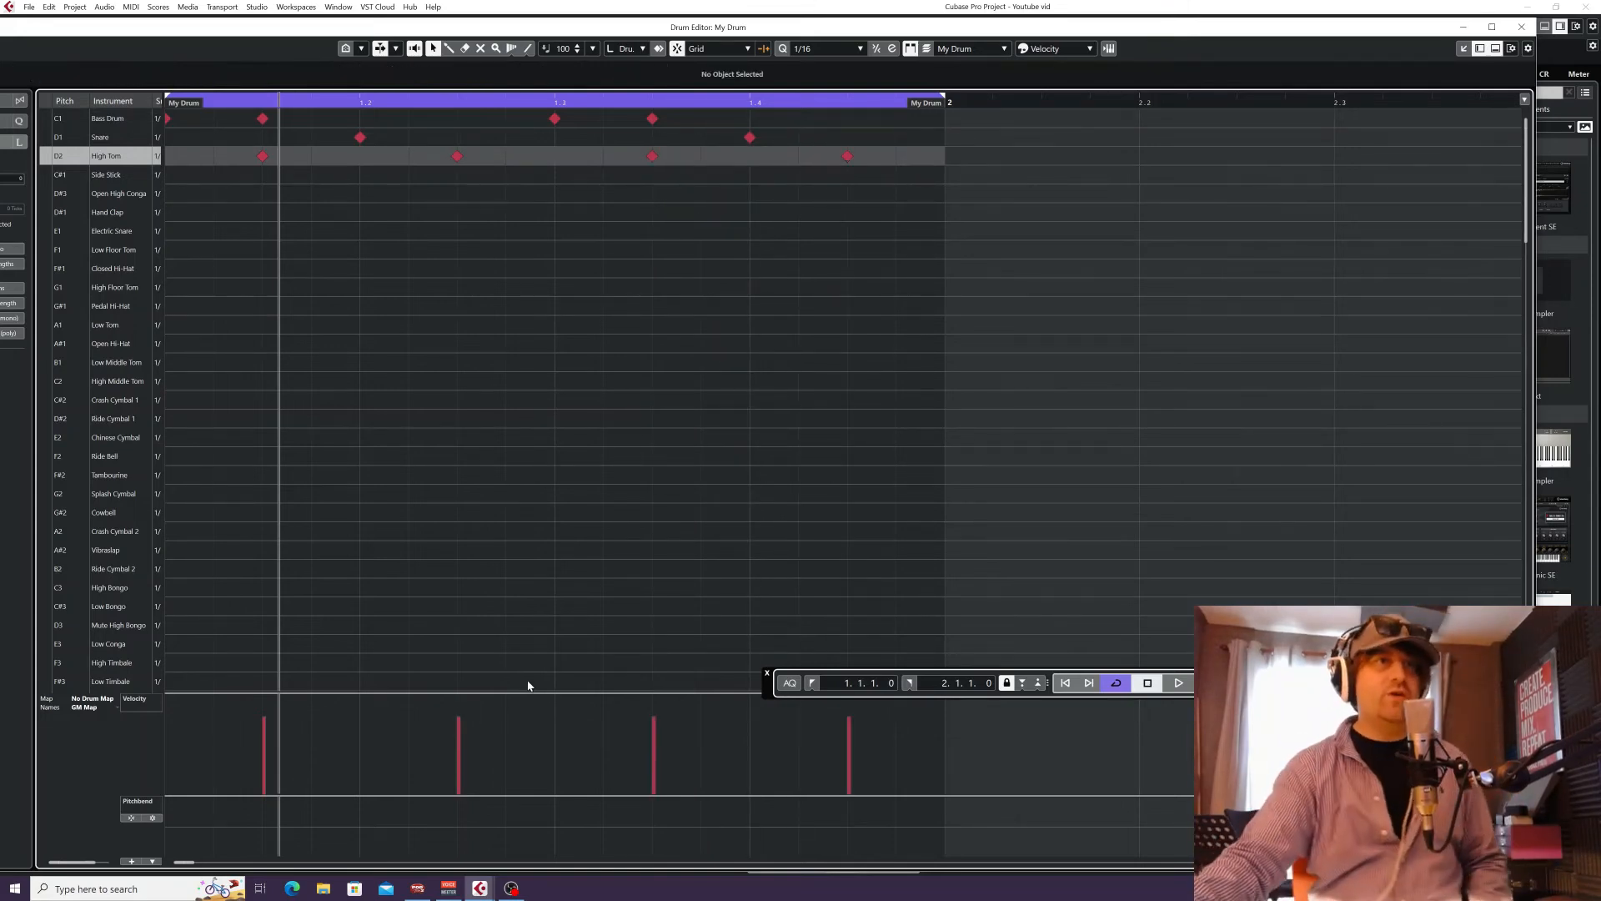
{"action": "left_click", "coordinate": [478, 725]}
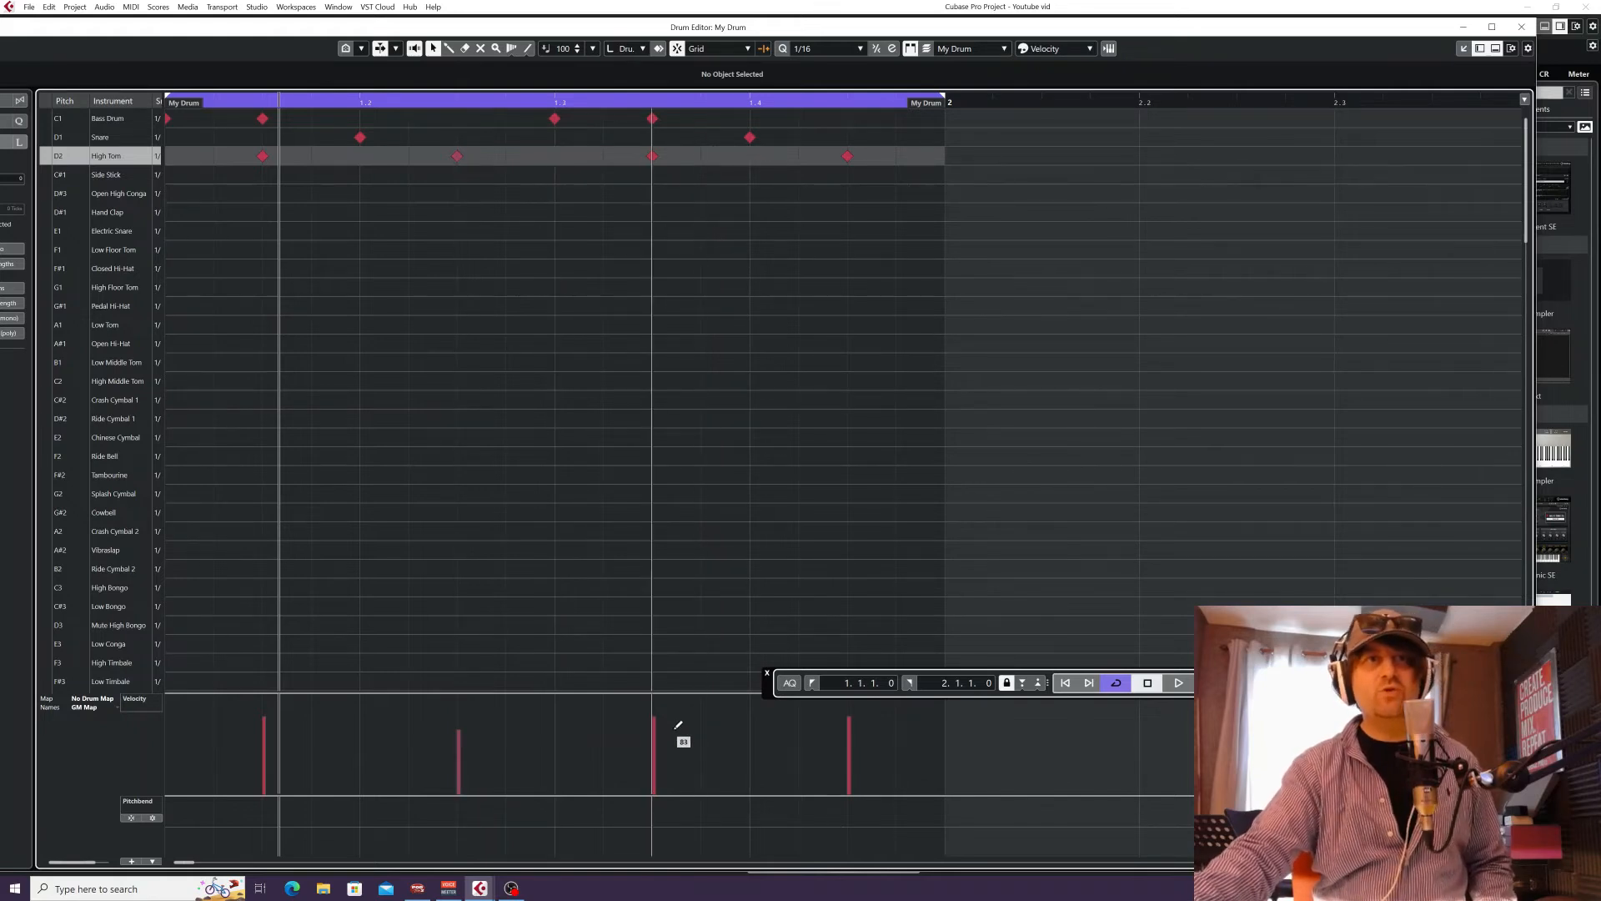
{"action": "left_click", "coordinate": [849, 723]}
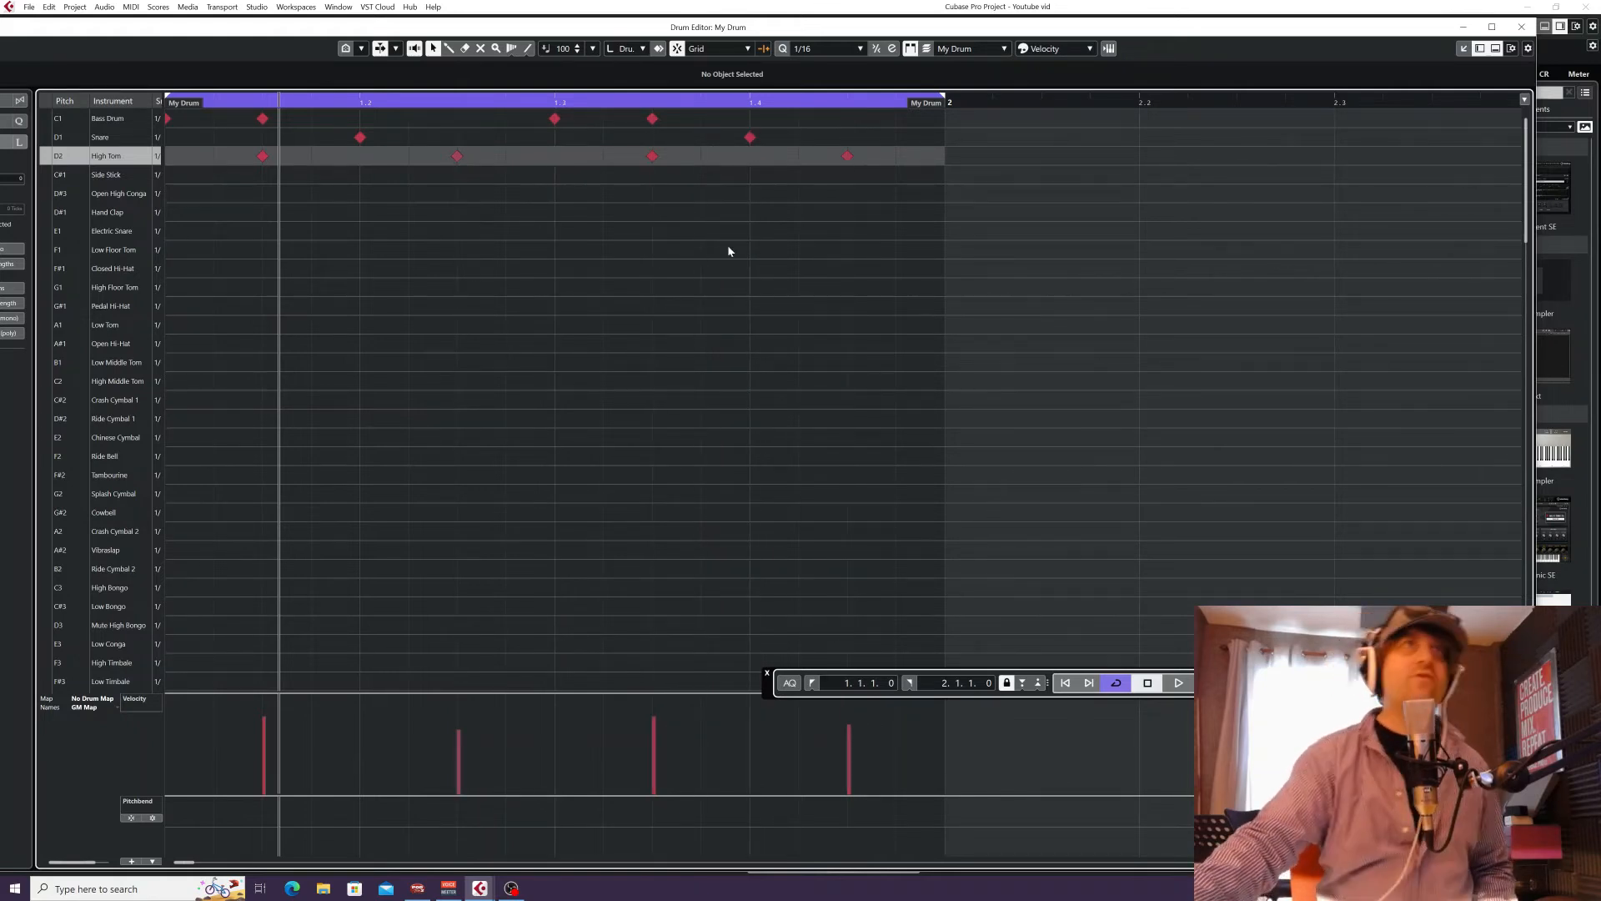
{"action": "left_click", "coordinate": [652, 119]}
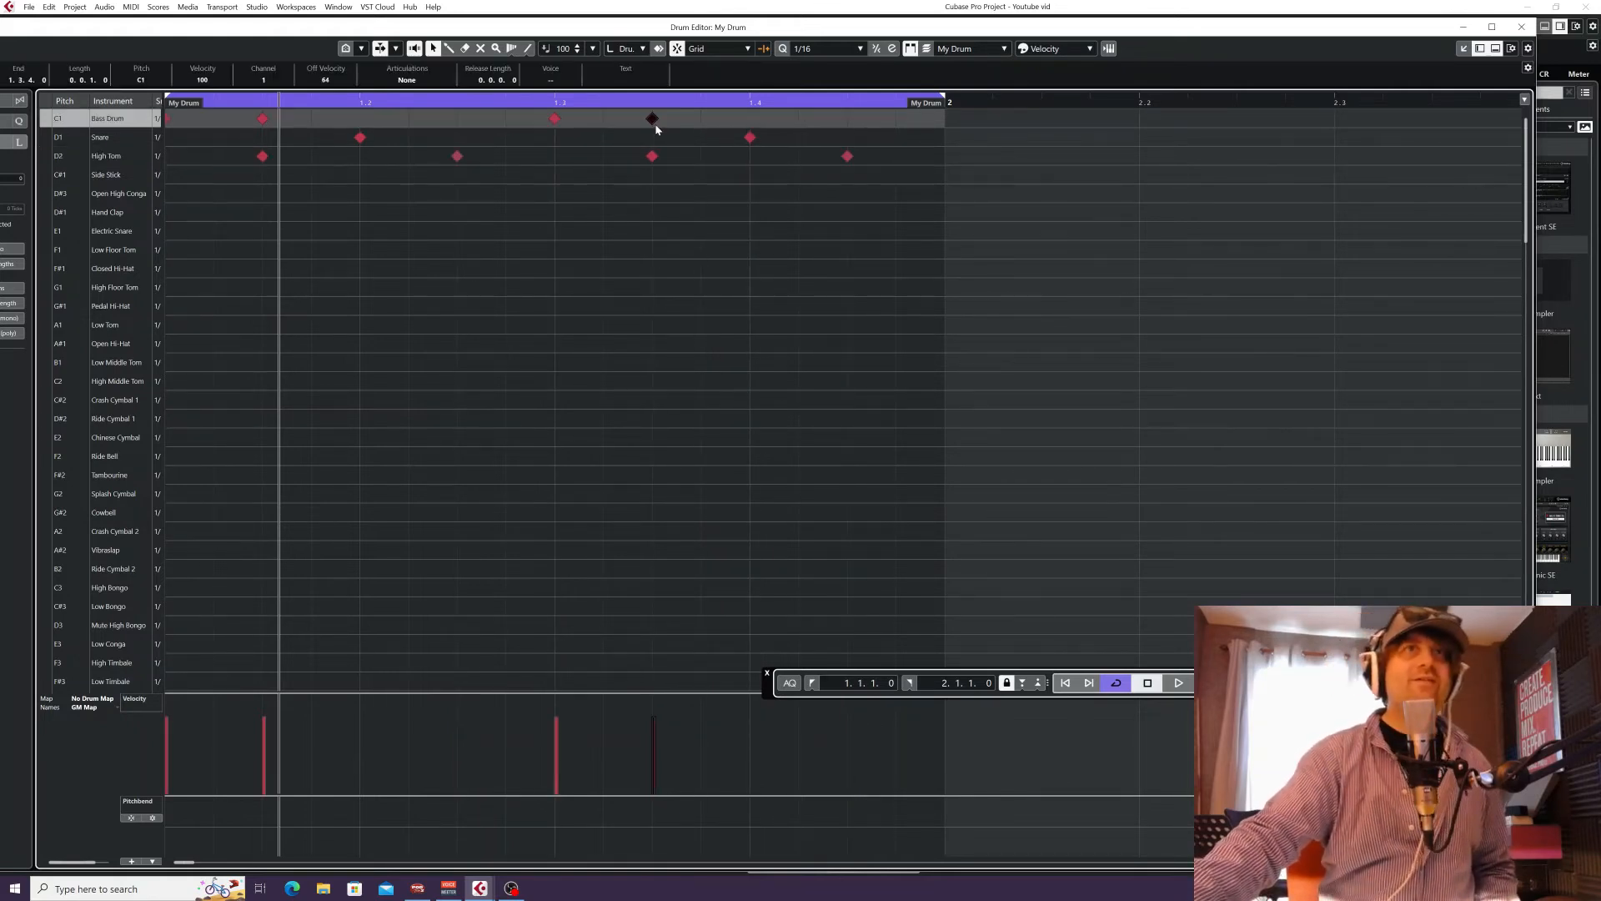
{"action": "left_click", "coordinate": [670, 726]}
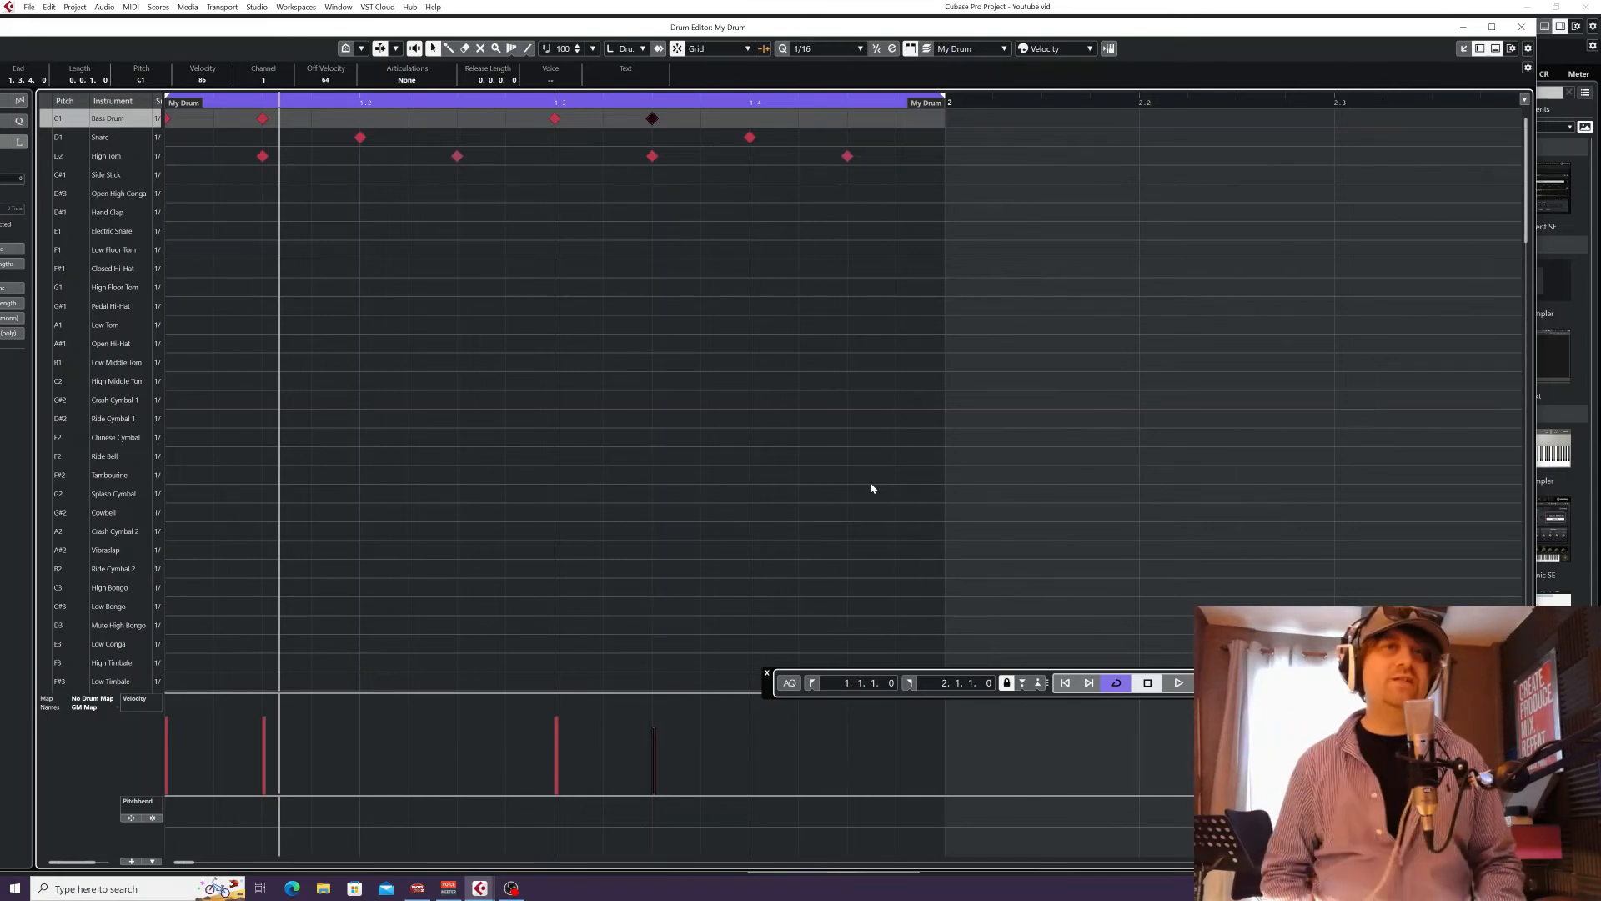
Play the finished pattern, stop it and close the Drum Editor.
{"action": "key", "text": "space"}
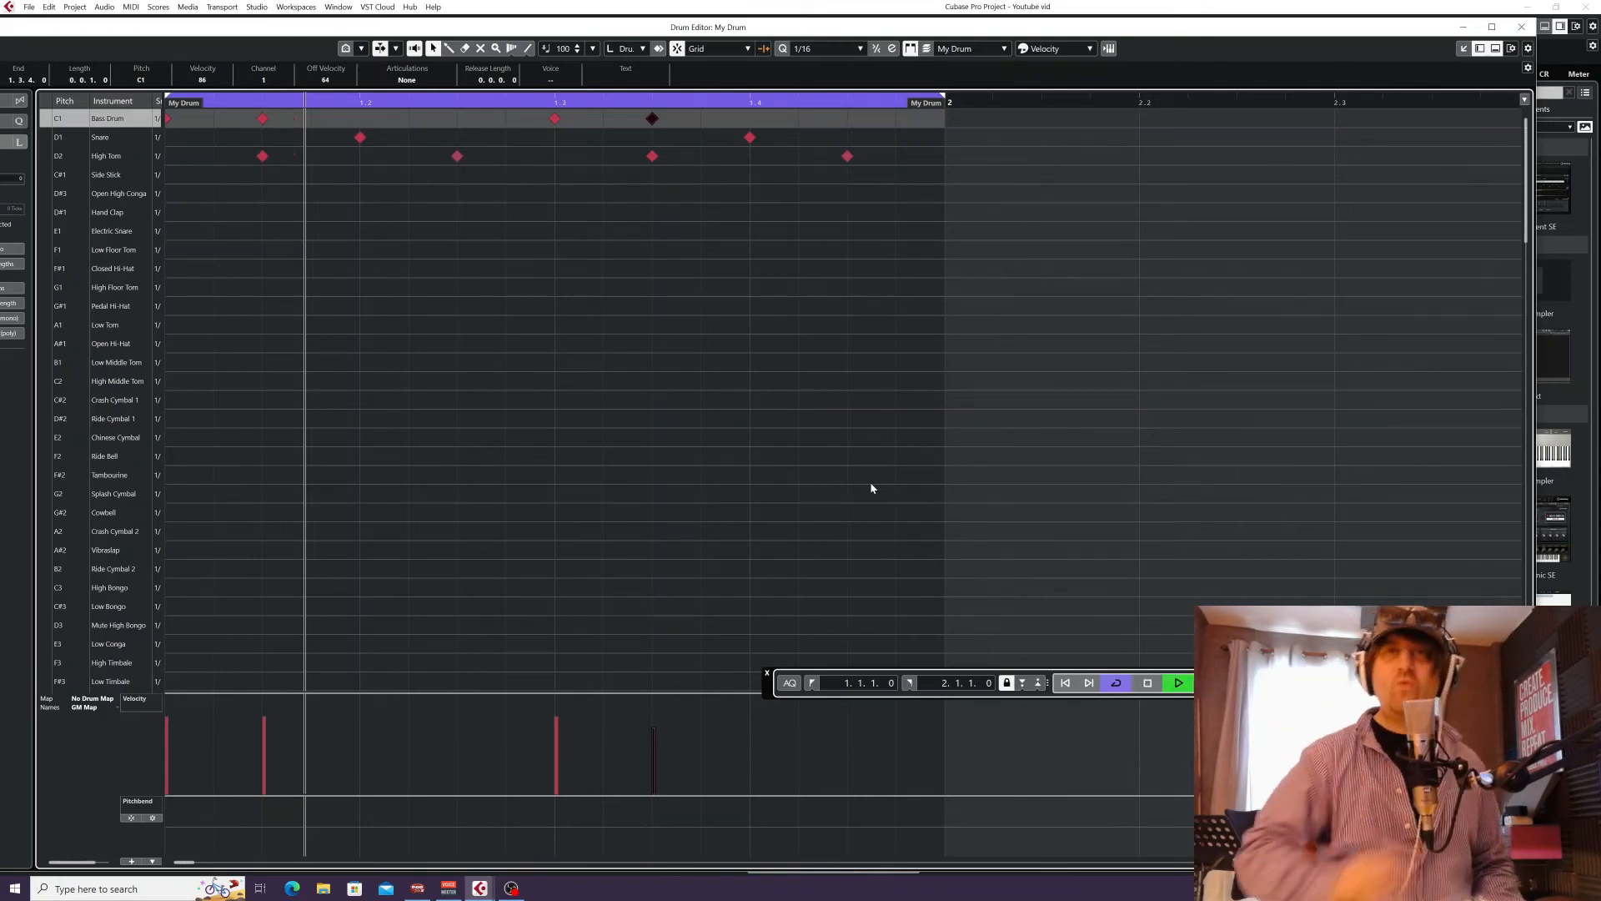
{"action": "key", "text": "space"}
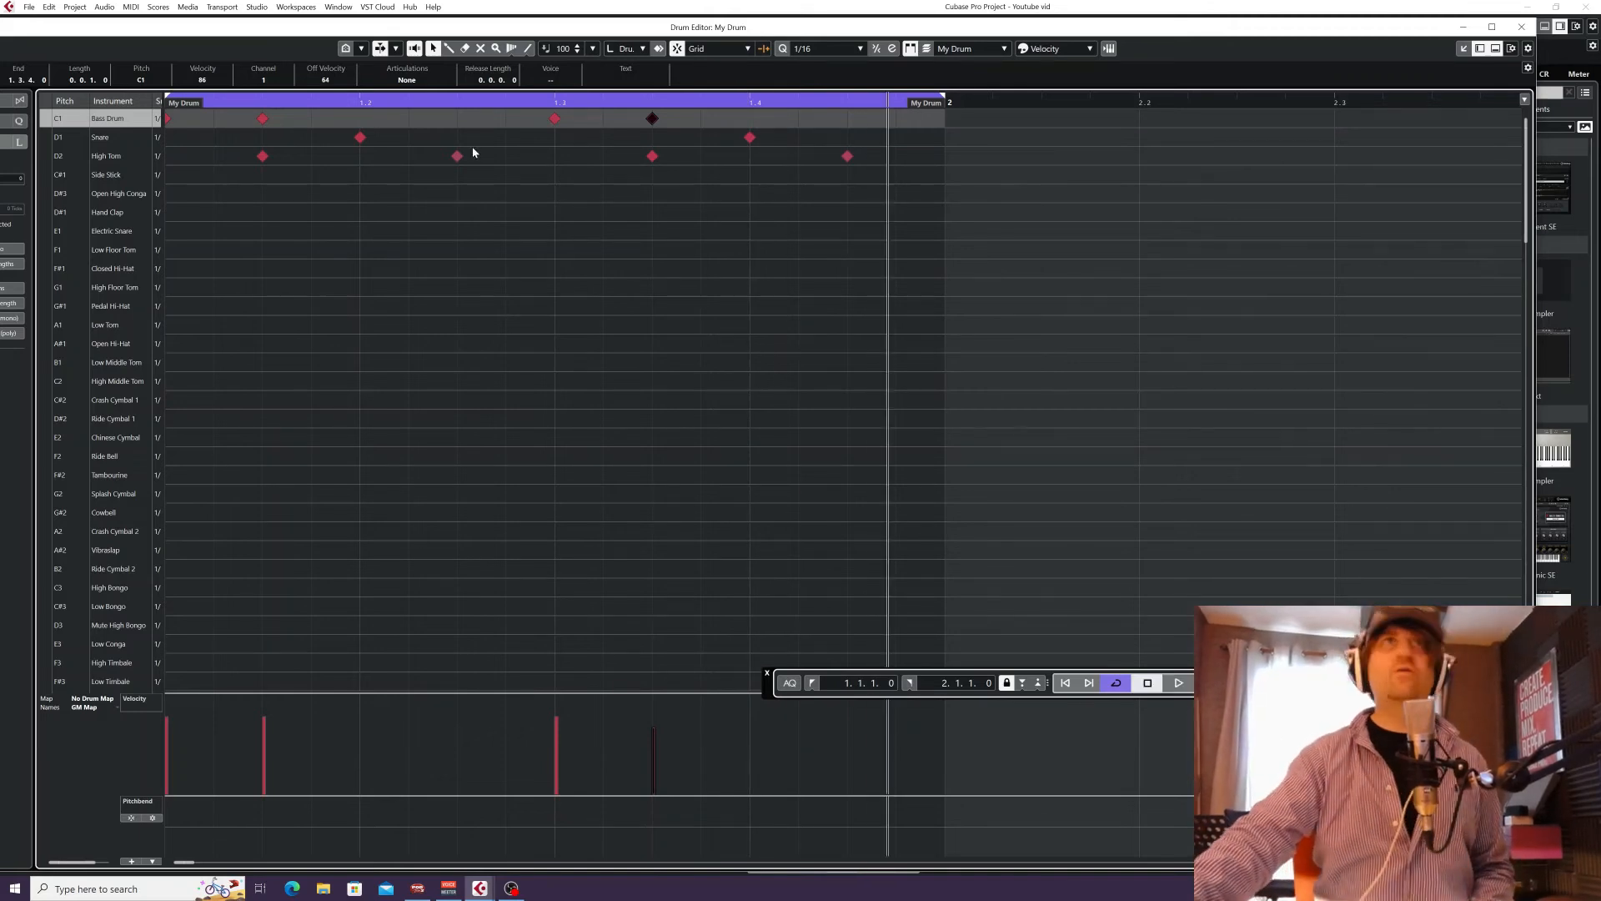
{"action": "left_click", "coordinate": [1520, 29]}
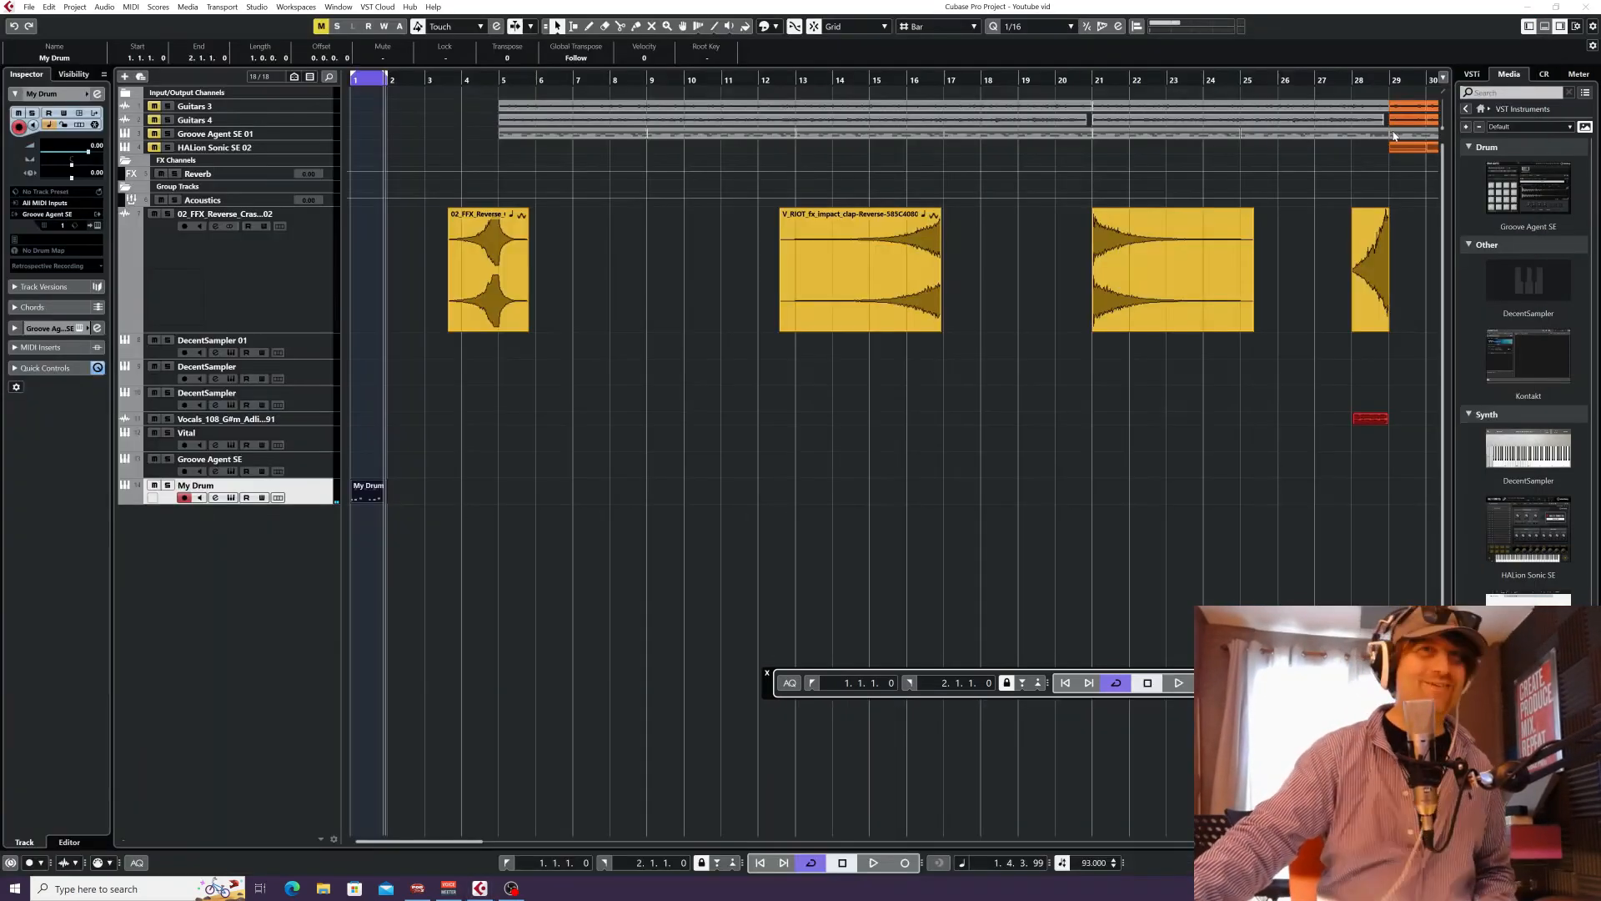
Open Groove Agent SE for the My Drum track and swap slice 011 onto the second pad of the C1 row.
{"action": "left_click", "coordinate": [1146, 215]}
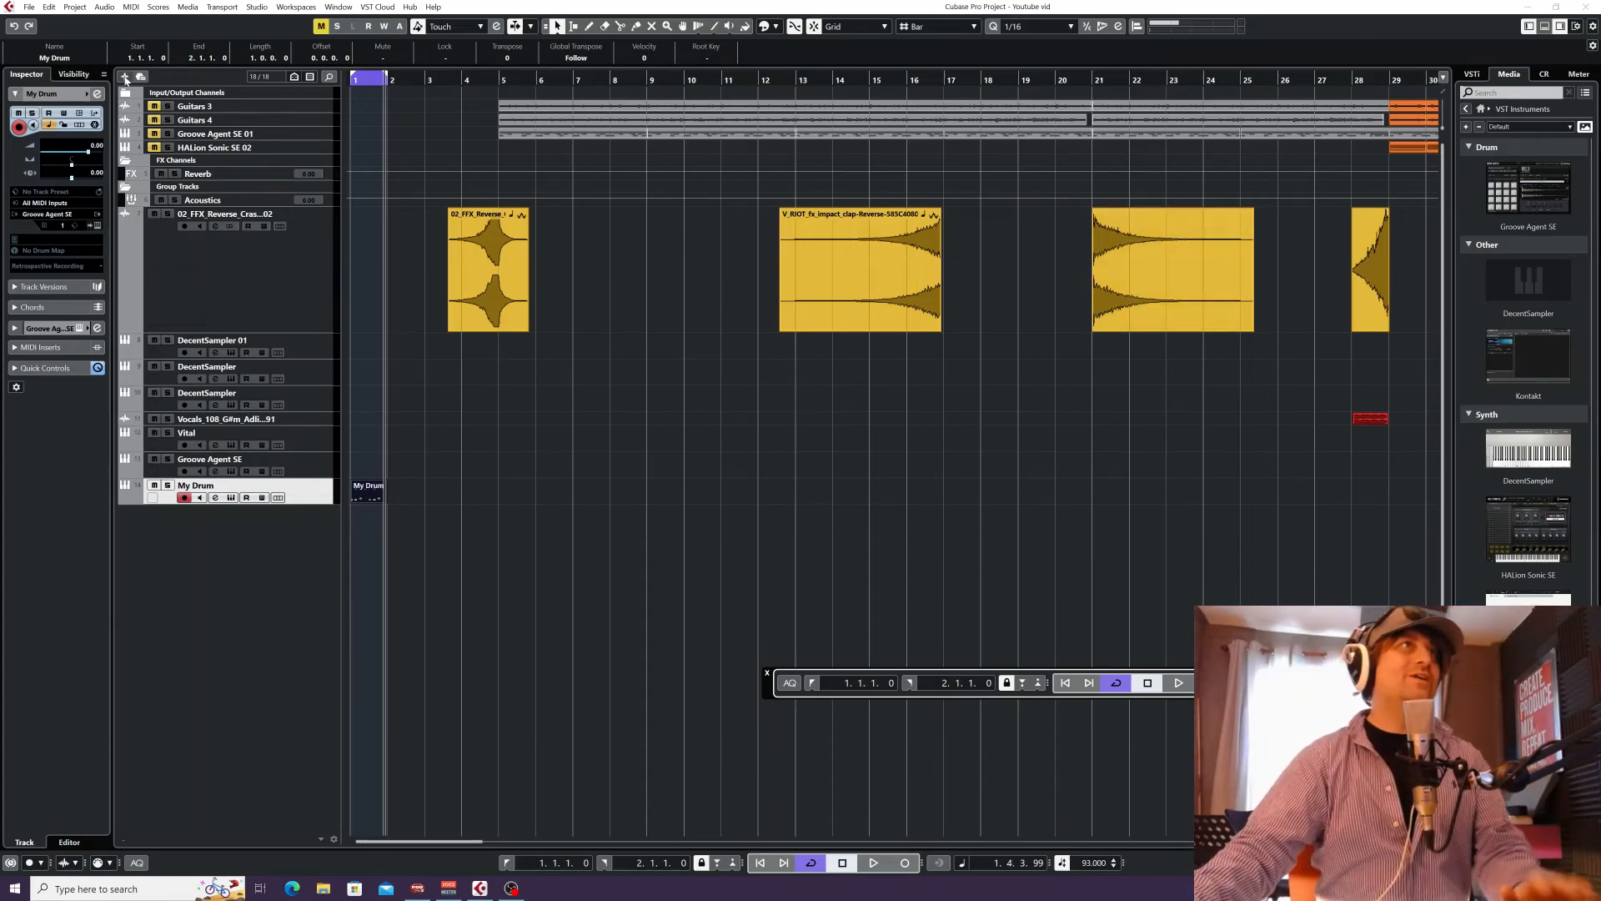
{"action": "left_click", "coordinate": [96, 226]}
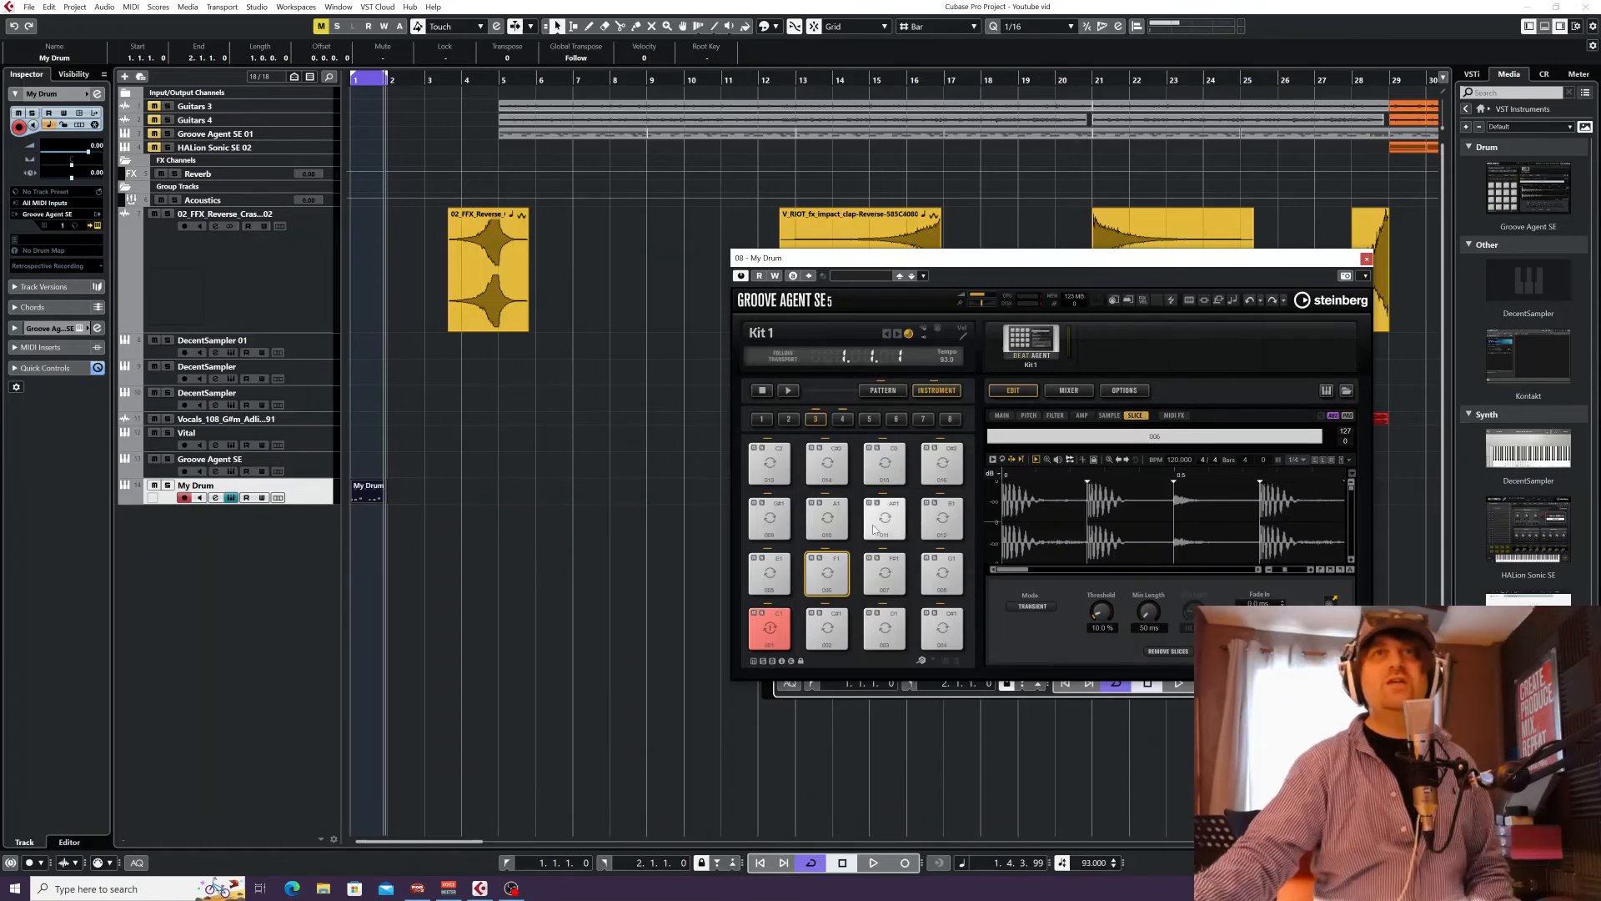
{"action": "left_click_drag", "start_coordinate": [884, 519], "coordinate": [834, 631]}
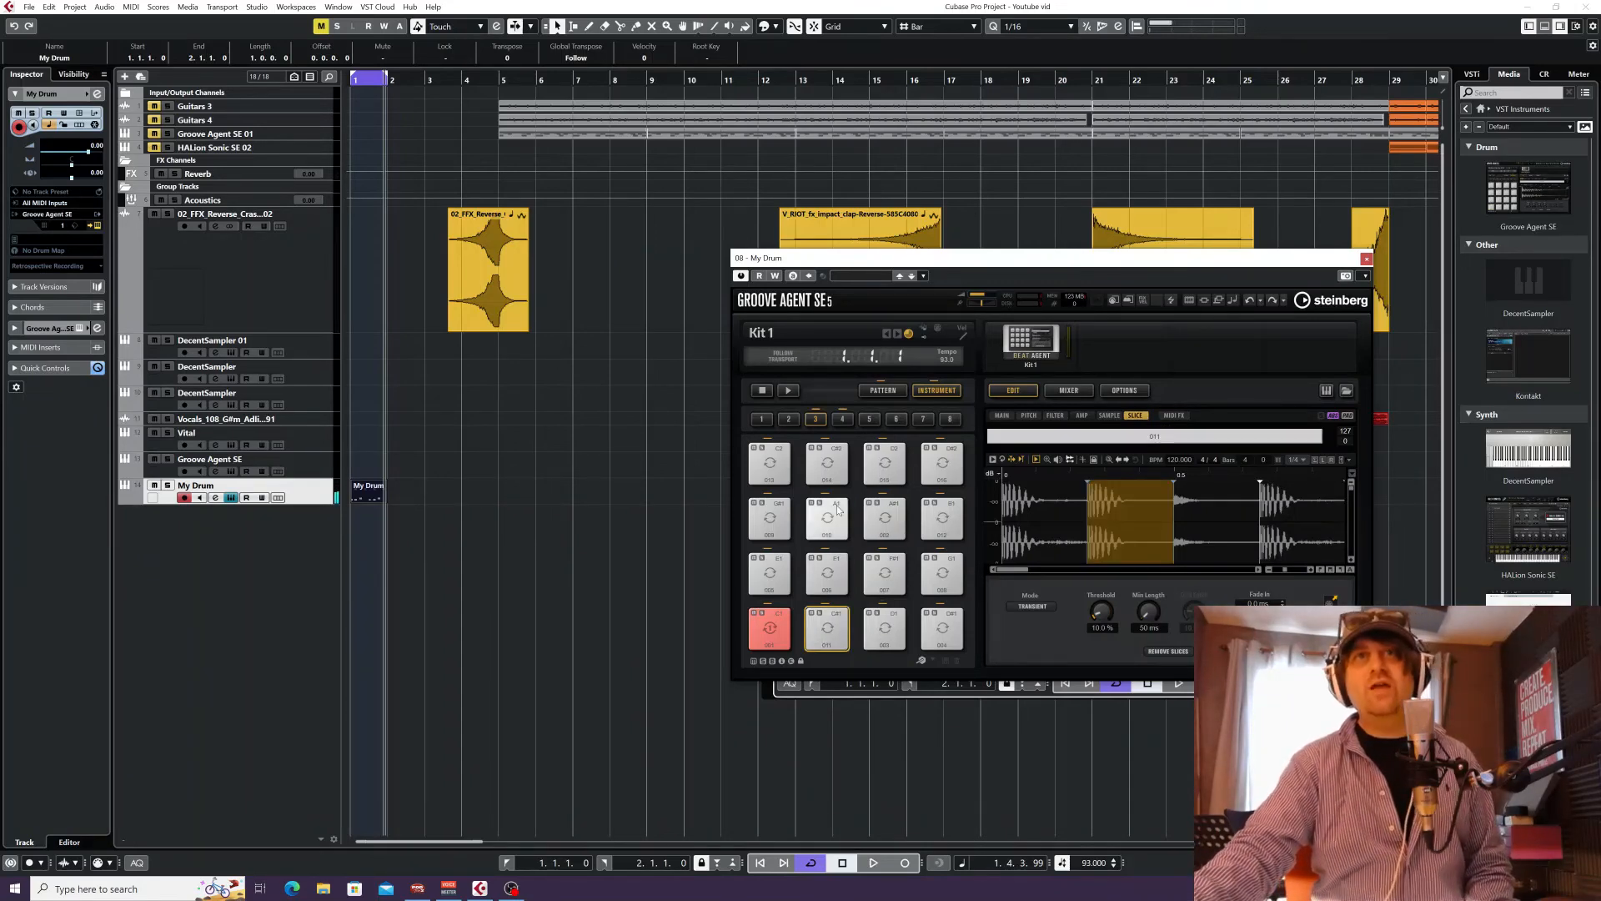
Swap slice 009 onto the third pad of the C1 row, audition nearby pads and replace it with slice 010.
{"action": "left_click_drag", "start_coordinate": [761, 525], "coordinate": [884, 630]}
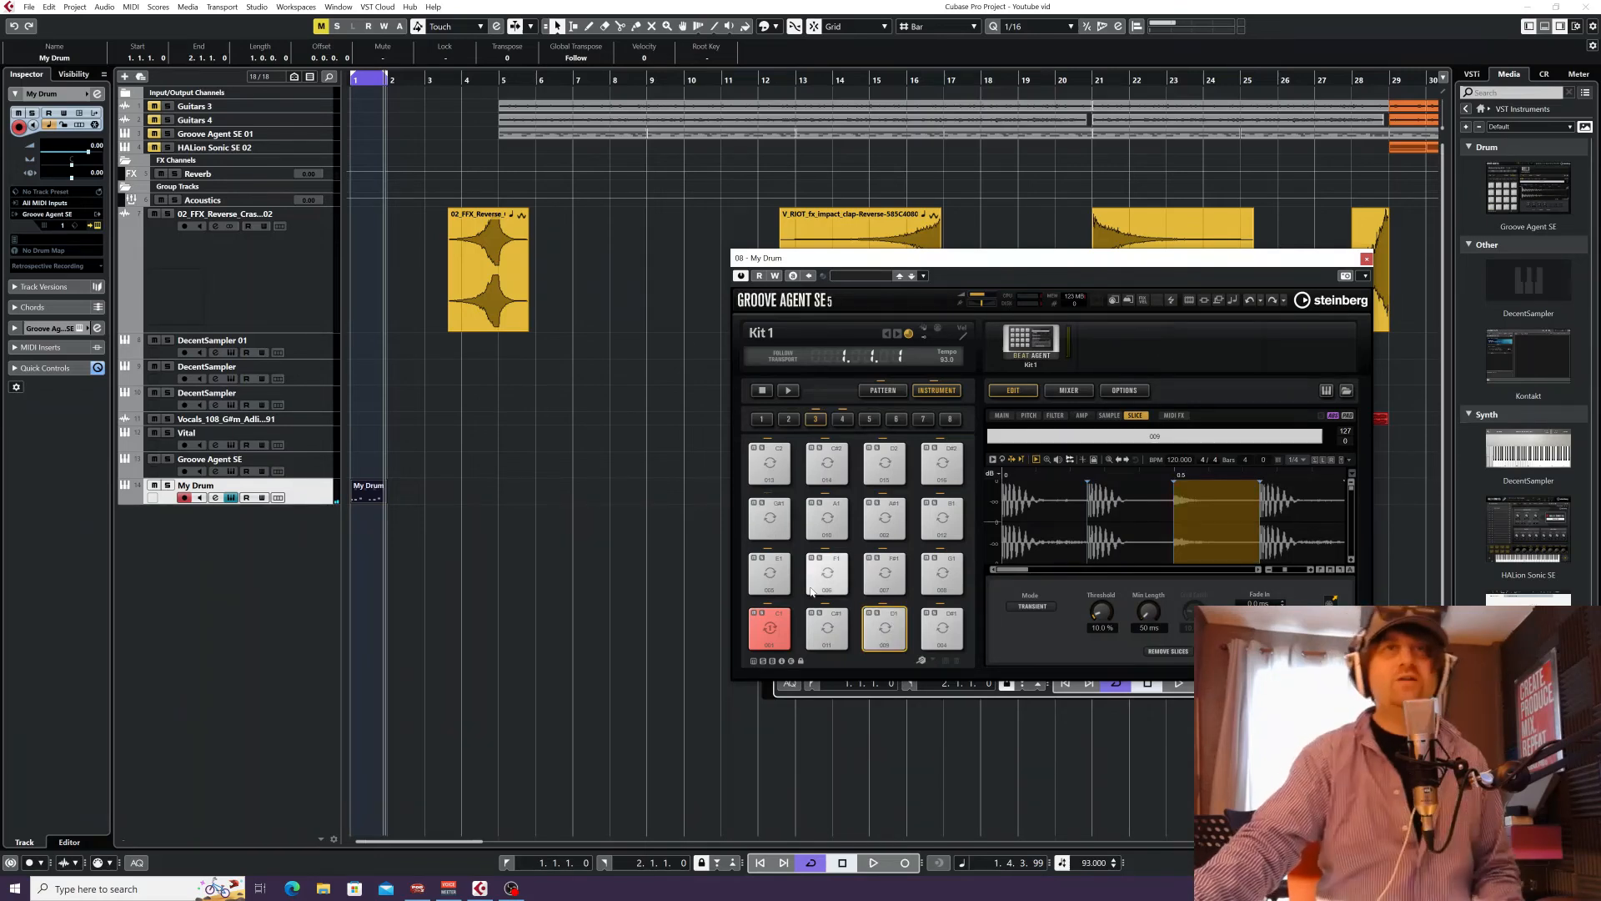
{"action": "left_click", "coordinate": [771, 520]}
{"action": "left_click", "coordinate": [828, 518]}
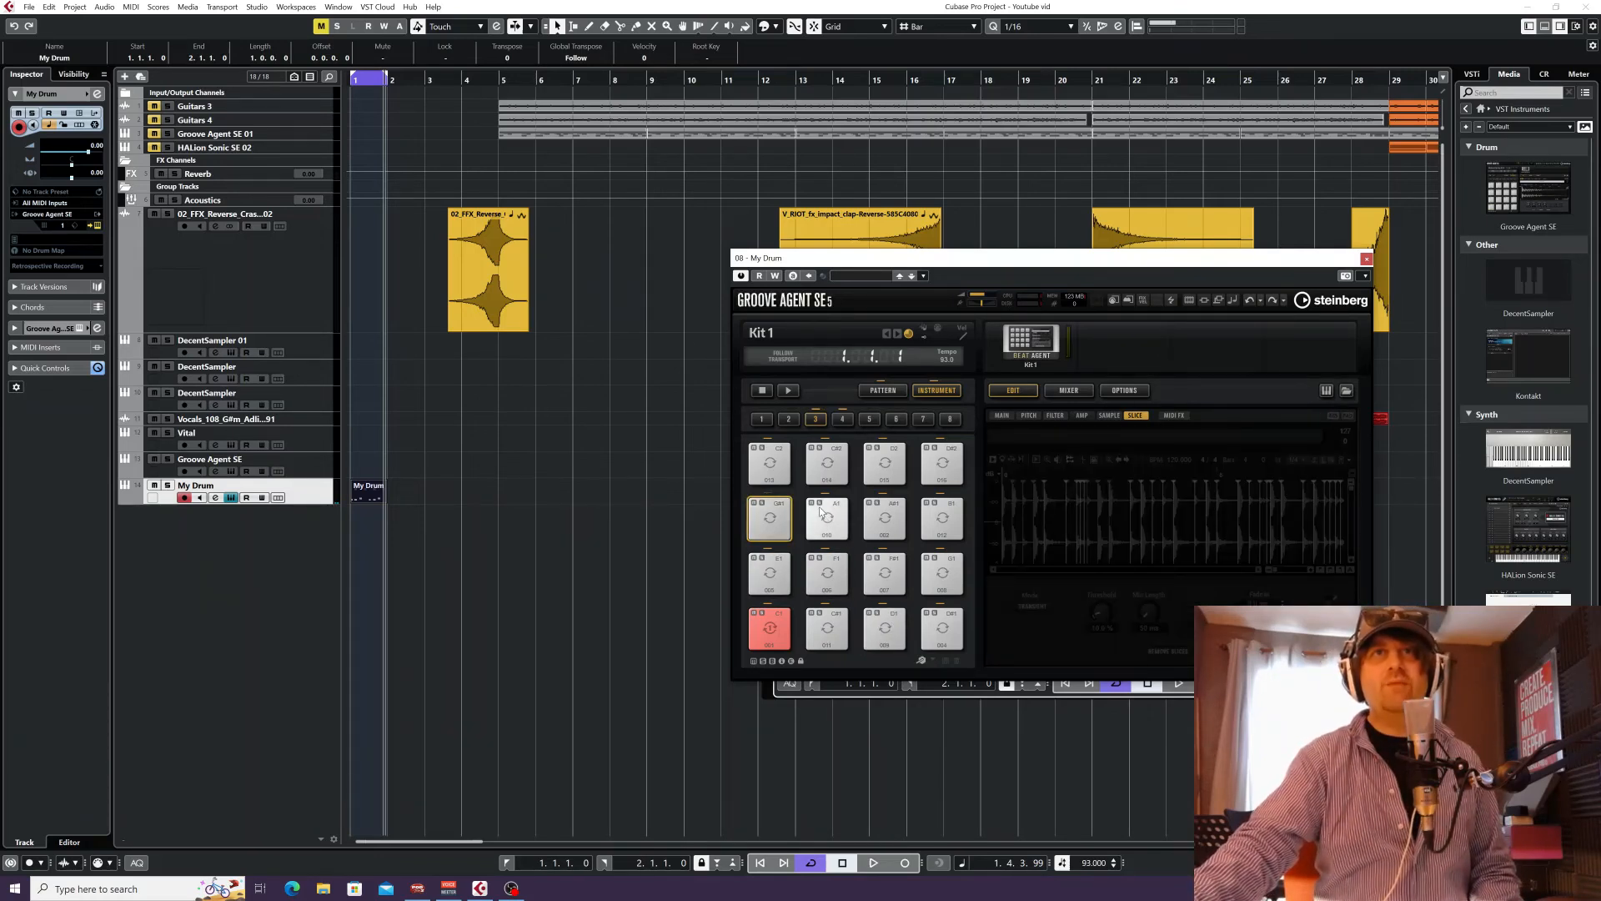
{"action": "left_click_drag", "start_coordinate": [880, 627], "coordinate": [882, 629]}
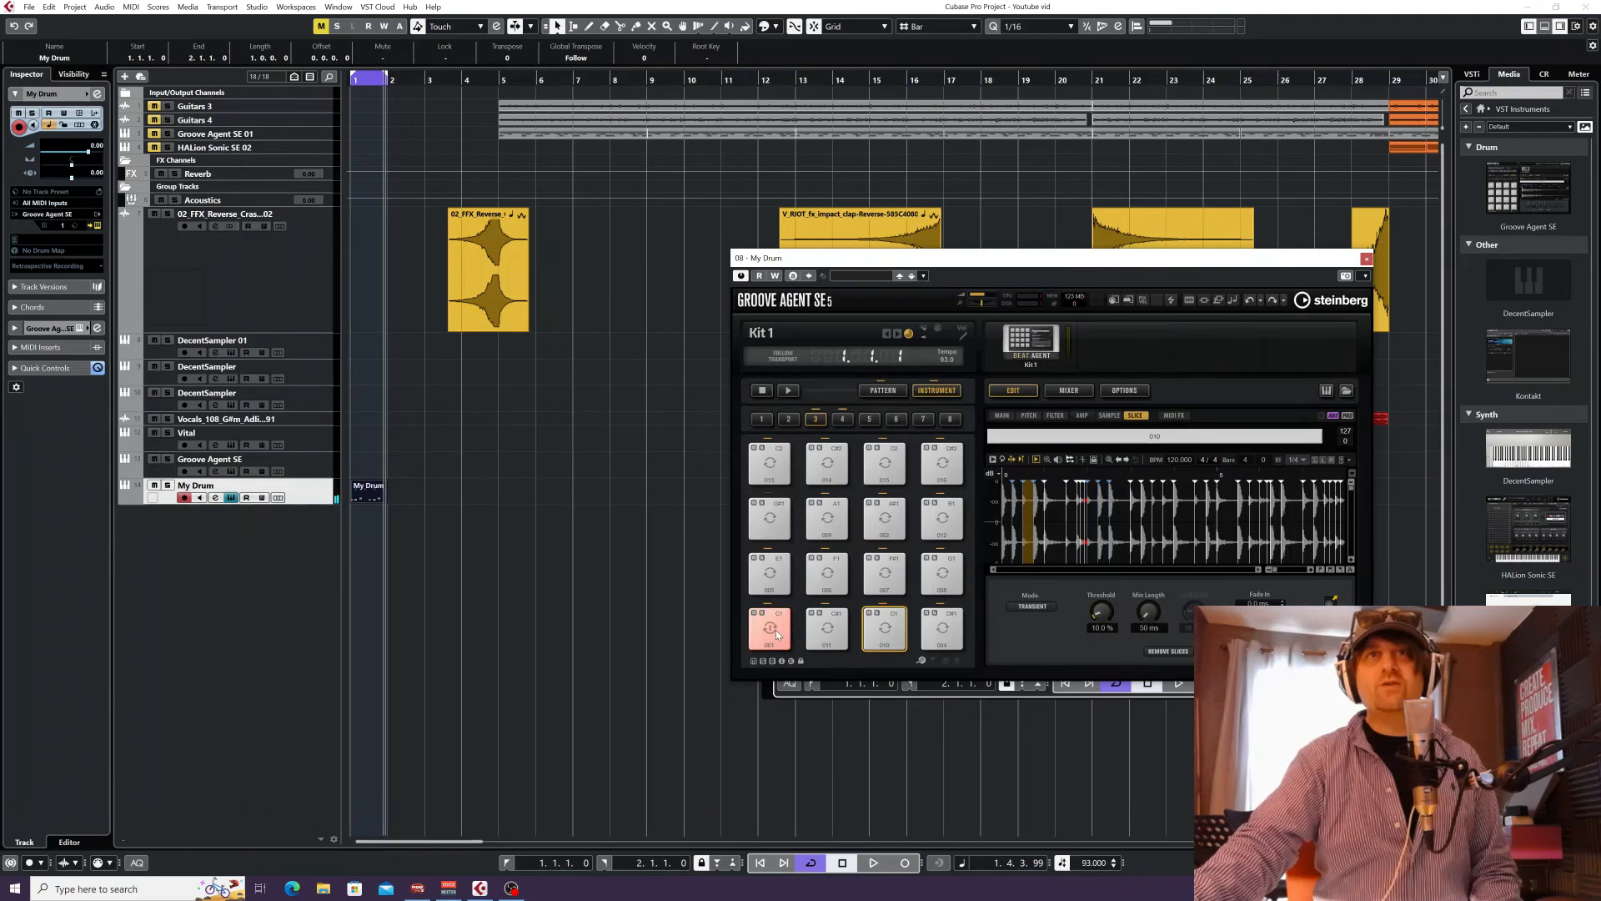